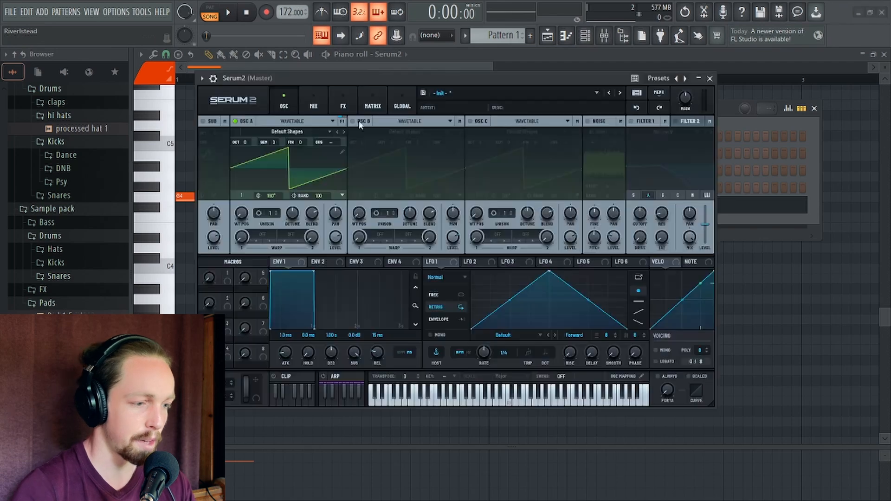
Turn oscillator A's waveform into a sine by clearing all harmonics in the wavetable editor and restoring only the first one
{"action": "left_click", "coordinate": [343, 152]}
{"action": "right_click", "coordinate": [351, 133]}
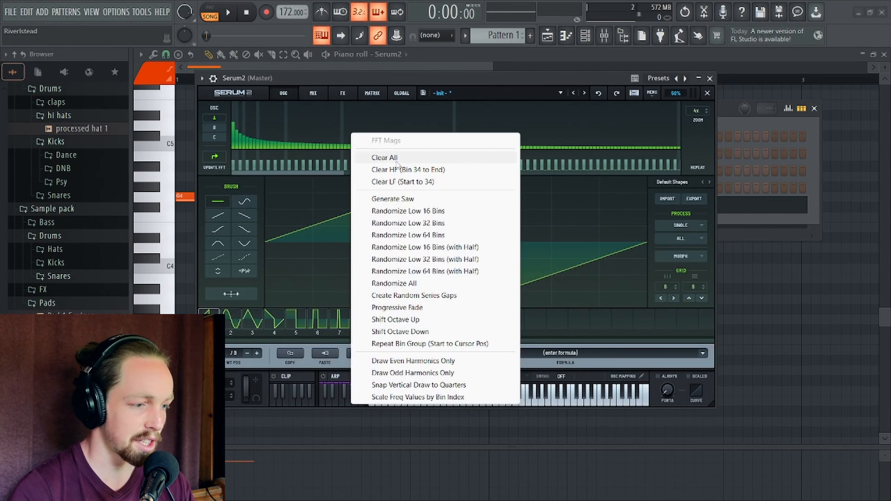
{"action": "left_click", "coordinate": [389, 158]}
{"action": "left_click", "coordinate": [236, 116]}
{"action": "key", "text": "Escape"}
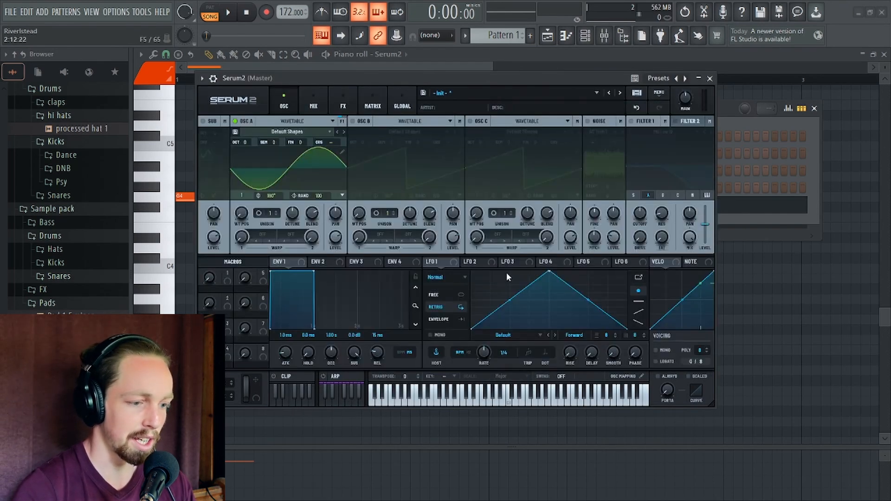
Shape LFO 1 as a convex falling curve in envelope mode at a 1/8 rate and assign it to oscillator A's level
{"action": "left_click_drag", "start_coordinate": [548, 273], "coordinate": [471, 272]}
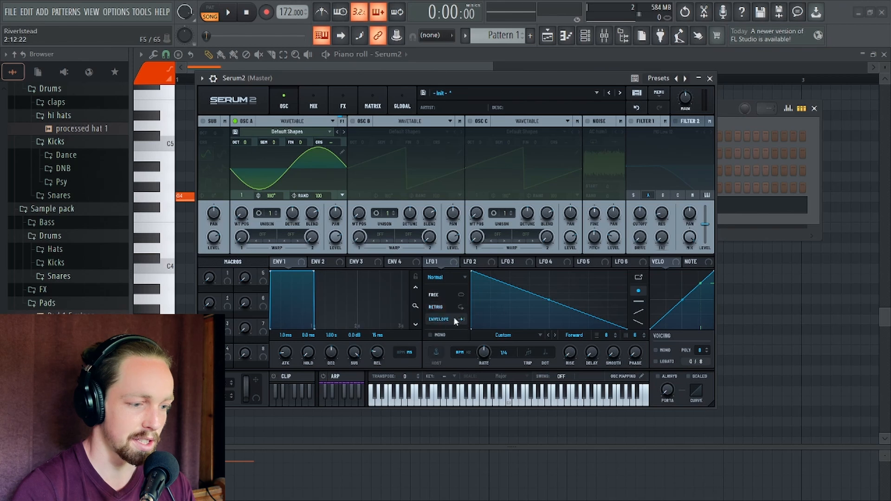
{"action": "scroll", "coordinate": [486, 351], "scroll_direction": "up", "scroll_amount": 1}
{"action": "left_click_drag", "start_coordinate": [525, 295], "coordinate": [547, 279]}
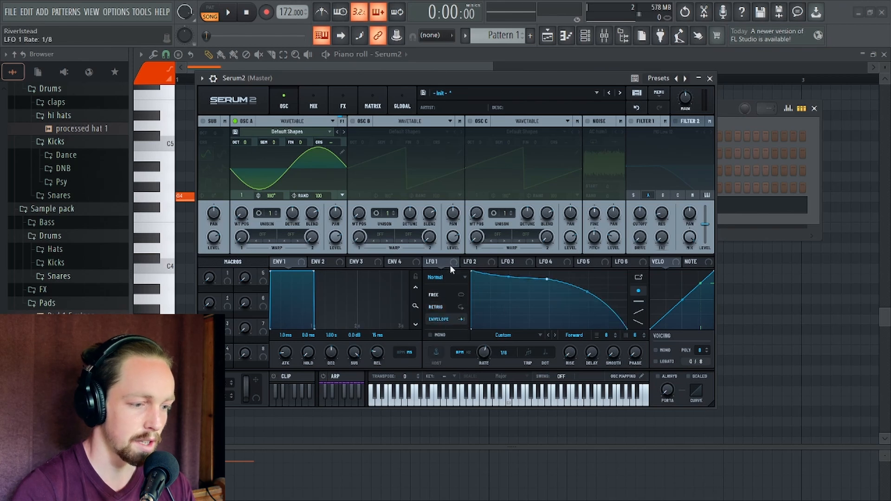
{"action": "left_click_drag", "start_coordinate": [449, 263], "coordinate": [335, 237]}
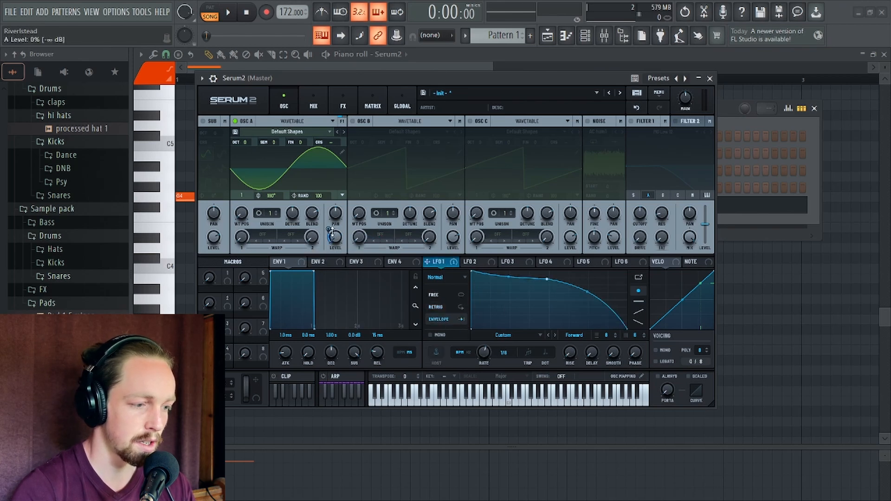
{"action": "left_click_drag", "start_coordinate": [318, 78], "coordinate": [355, 81]}
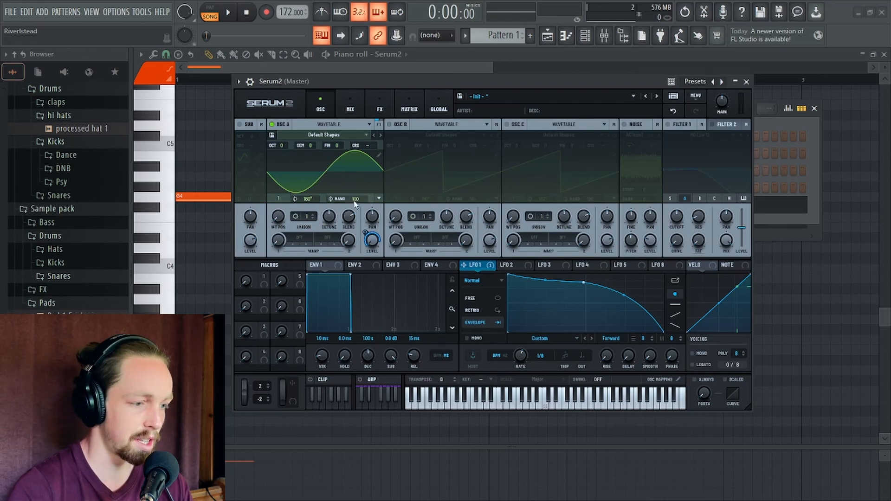
Set oscillator A's random phase to 0 and its start phase to 90°
{"action": "left_click_drag", "start_coordinate": [354, 198], "coordinate": [354, 374]}
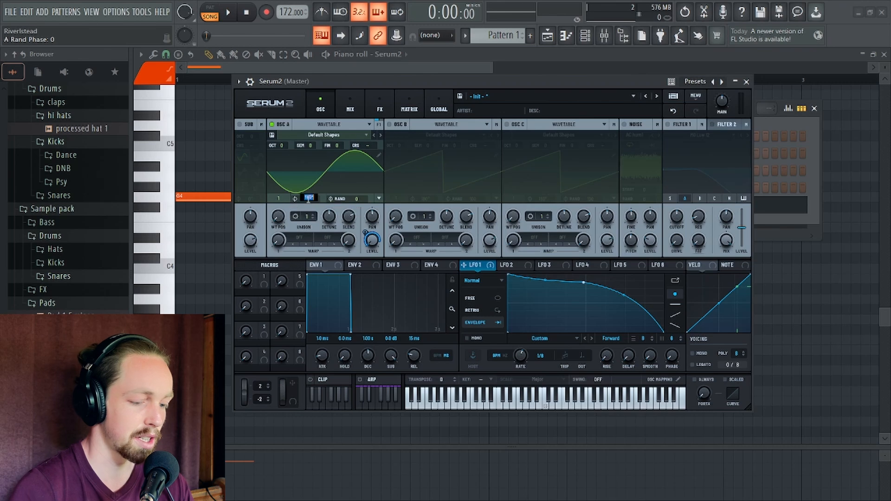
{"action": "double_click", "coordinate": [308, 198]}
{"action": "key", "text": "Return"}
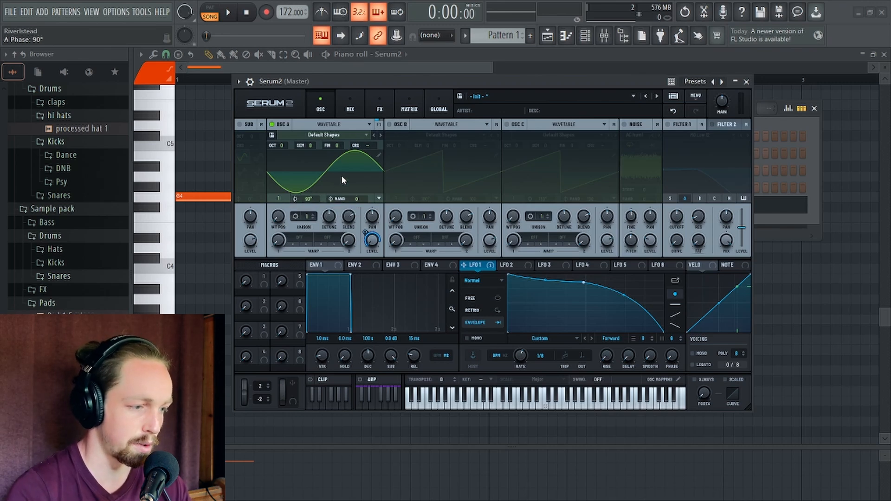
Set Envelope 1's attack to 0.1 ms and audition the note
{"action": "double_click", "coordinate": [322, 356]}
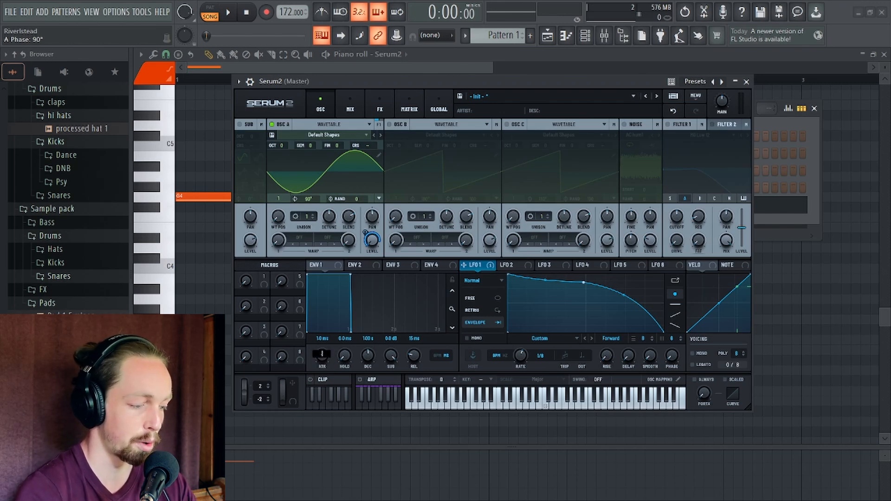
{"action": "key", "text": "Return"}
{"action": "left_click_drag", "start_coordinate": [348, 81], "coordinate": [339, 65]}
{"action": "key", "text": "space"}
{"action": "key", "text": "space"}
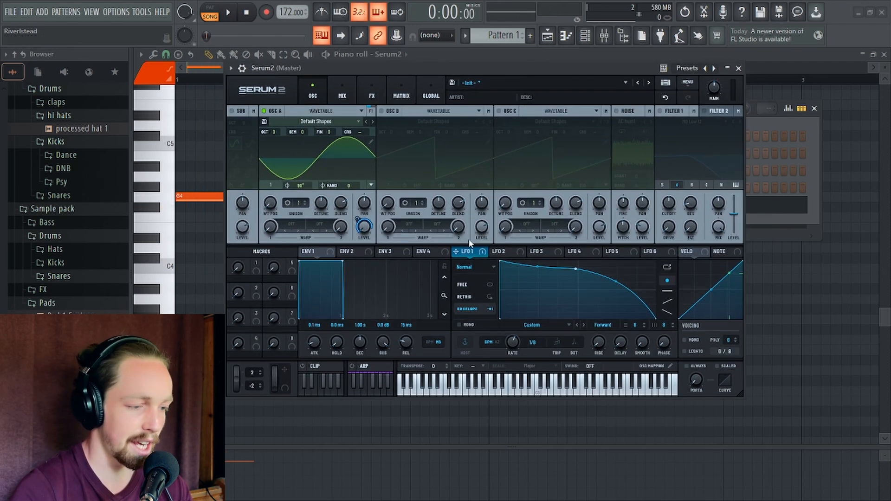
Shape LFO 2 as a concave falling curve and assign it to oscillator A's coarse pitch
{"action": "left_click", "coordinate": [500, 253]}
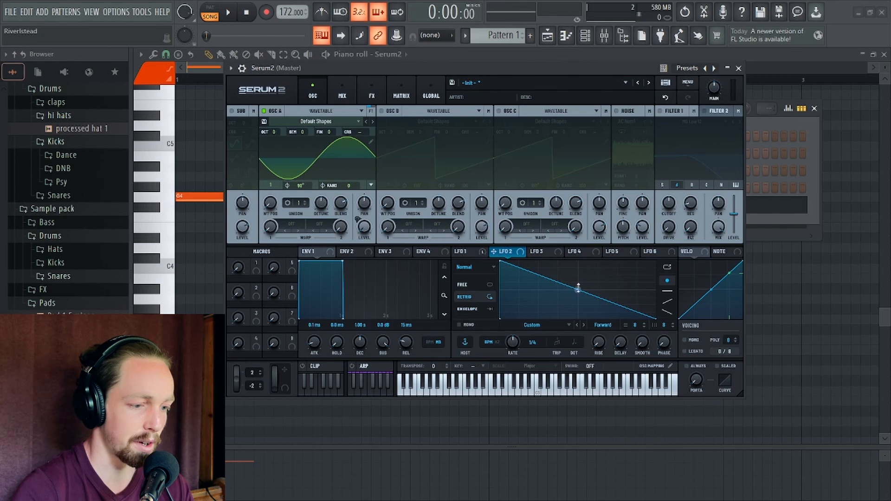
{"action": "left_click_drag", "start_coordinate": [579, 288], "coordinate": [579, 306]}
{"action": "left_click_drag", "start_coordinate": [504, 258], "coordinate": [362, 135]}
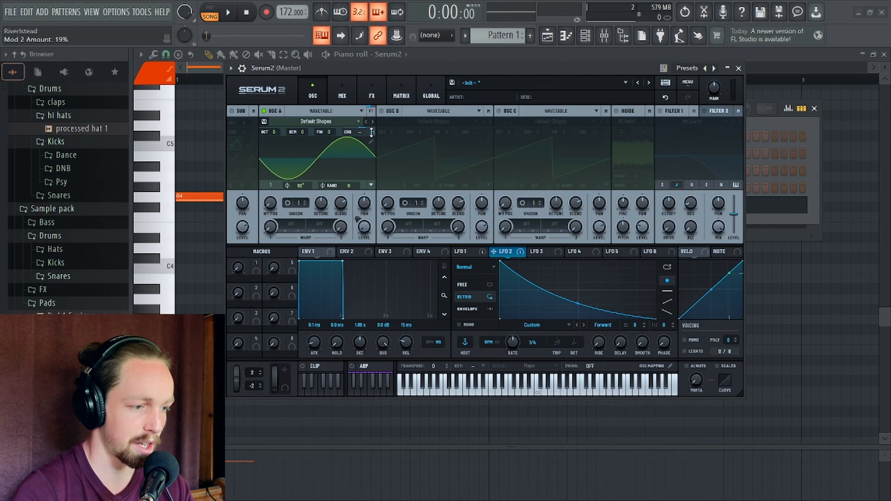
Set LFO 2 to envelope mode at a 1/8 rate, lower its starting point to about a quarter height and audition it
{"action": "left_click", "coordinate": [467, 308]}
{"action": "left_click_drag", "start_coordinate": [513, 344], "coordinate": [513, 341]}
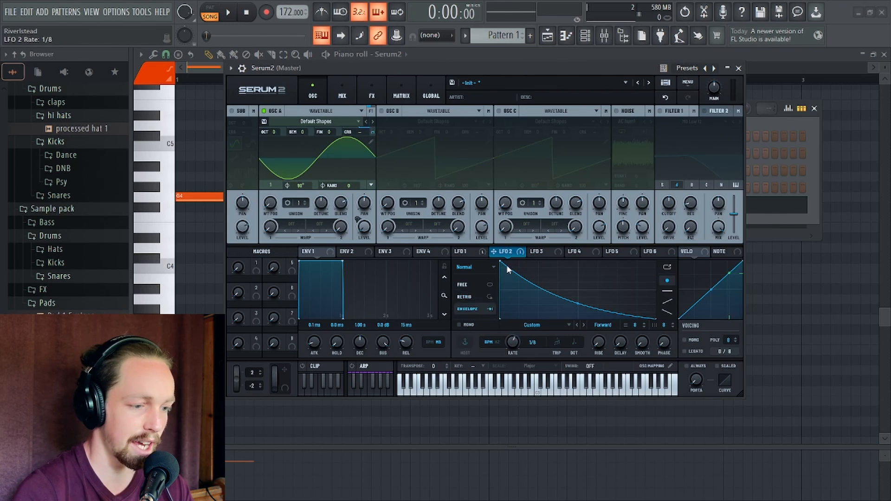
{"action": "left_click_drag", "start_coordinate": [500, 263], "coordinate": [488, 305]}
{"action": "key", "text": "space"}
{"action": "key", "text": "space"}
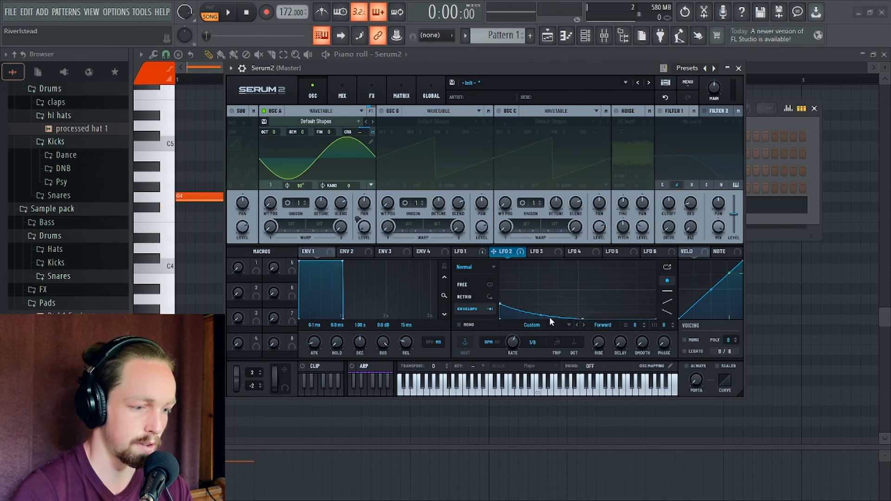
Raise LFO 2's modulation of oscillator A's coarse pitch to about 27% while auditioning the note
{"action": "key", "text": "space"}
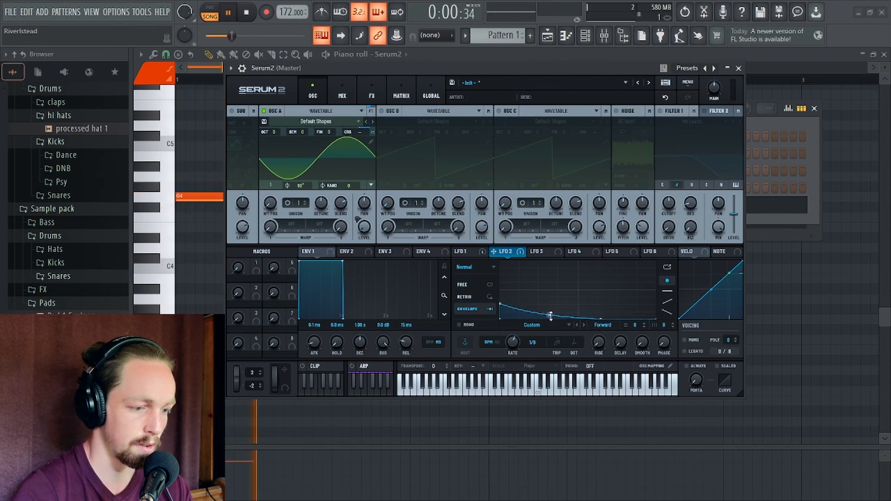
{"action": "key", "text": "space"}
{"action": "left_click_drag", "start_coordinate": [371, 132], "coordinate": [371, 135]}
{"action": "key", "text": "space"}
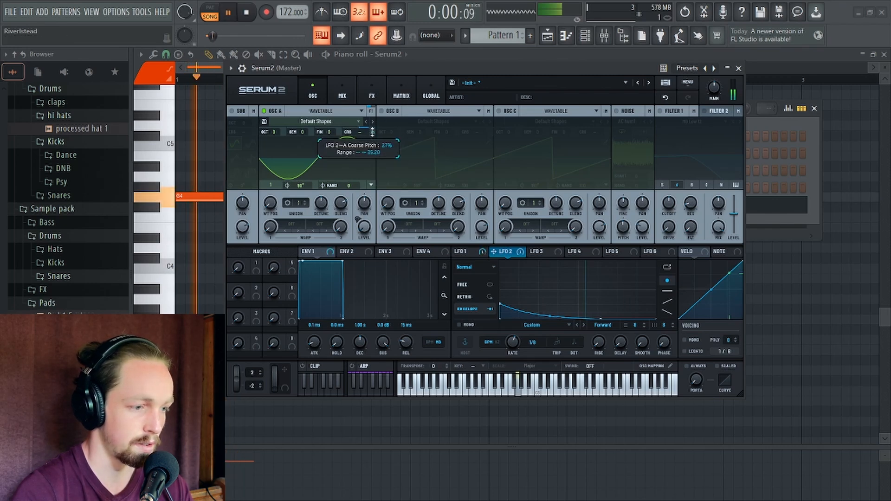
{"action": "key", "text": "space"}
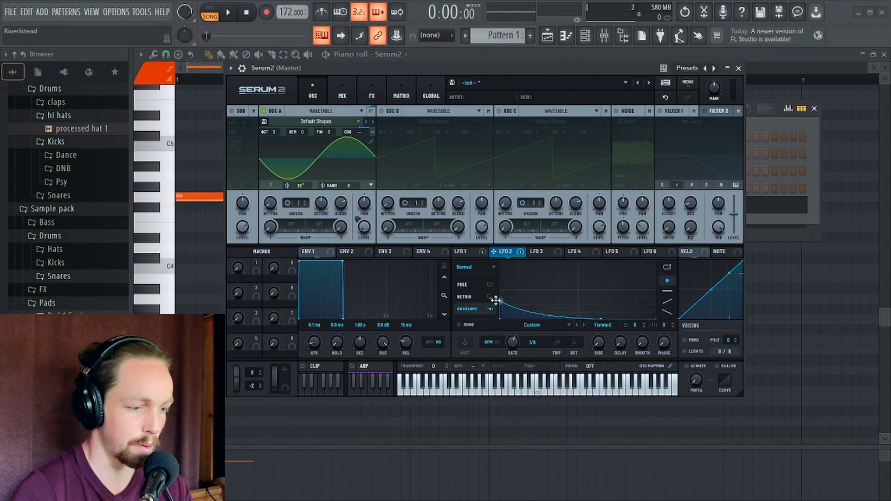
Refine LFO 2's starting height and curvature and shorten its decay so the pitch drop ends earlier, auditioning the changes
{"action": "key", "text": "space"}
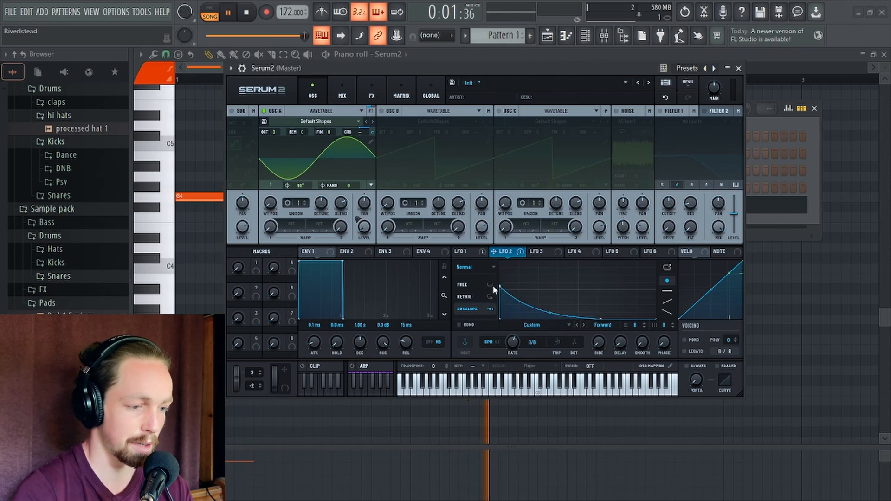
{"action": "key", "text": "space"}
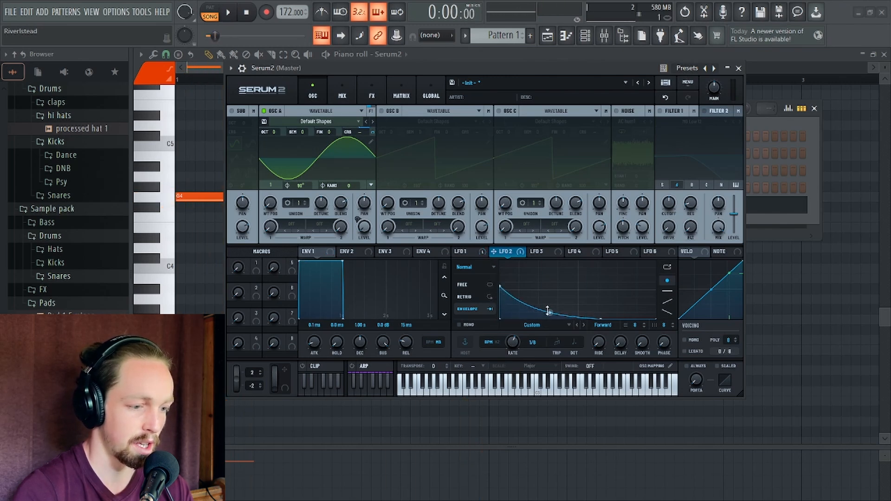
{"action": "left_click_drag", "start_coordinate": [552, 310], "coordinate": [542, 313]}
{"action": "left_click_drag", "start_coordinate": [501, 287], "coordinate": [485, 300]}
{"action": "key", "text": "space"}
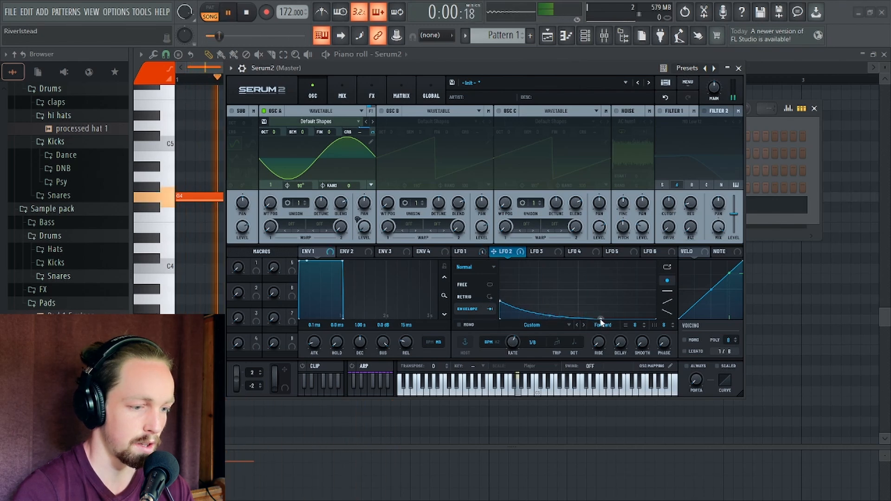
{"action": "key", "text": "space"}
{"action": "key", "text": "space"}
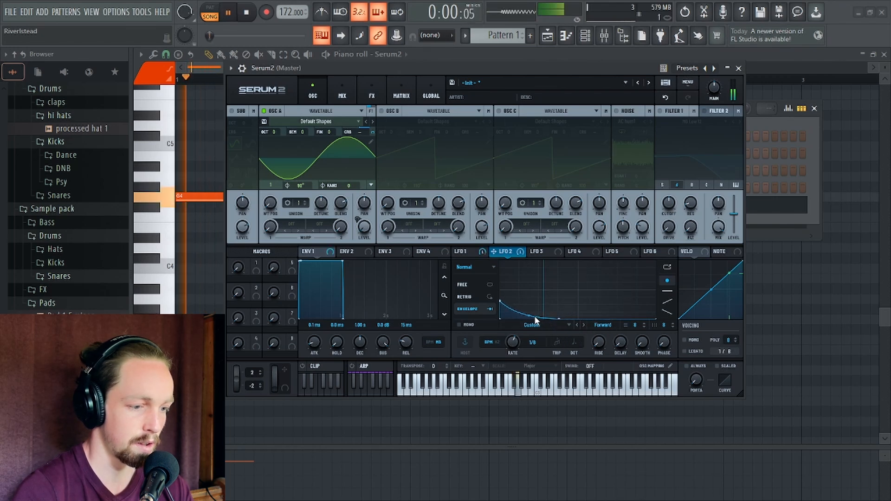
{"action": "key", "text": "space"}
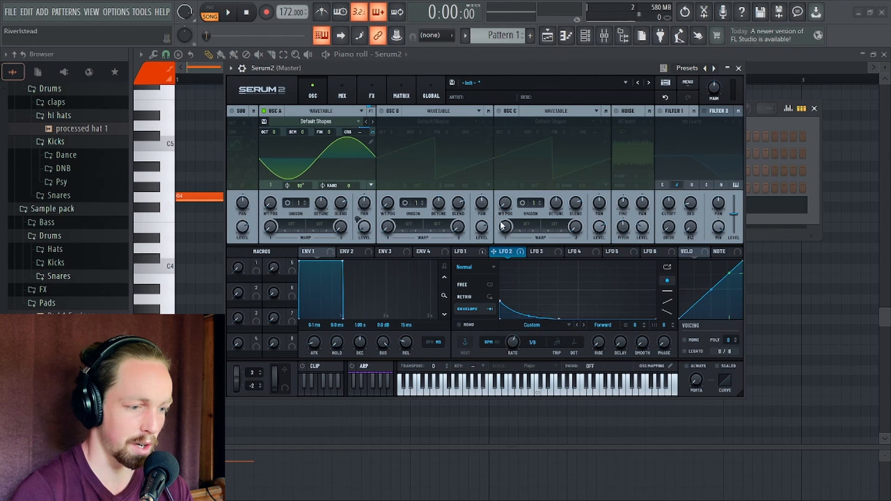
Shape LFO 3 as a very short steep decay in envelope mode at a 1/16 rate and assign it to oscillator A's coarse pitch
{"action": "left_click", "coordinate": [540, 252]}
{"action": "left_click_drag", "start_coordinate": [578, 261], "coordinate": [513, 338]}
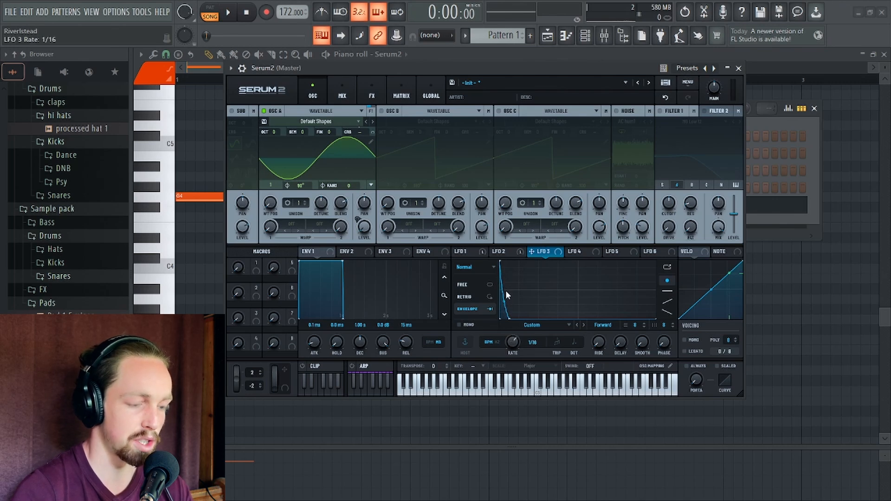
{"action": "left_click_drag", "start_coordinate": [532, 250], "coordinate": [361, 130]}
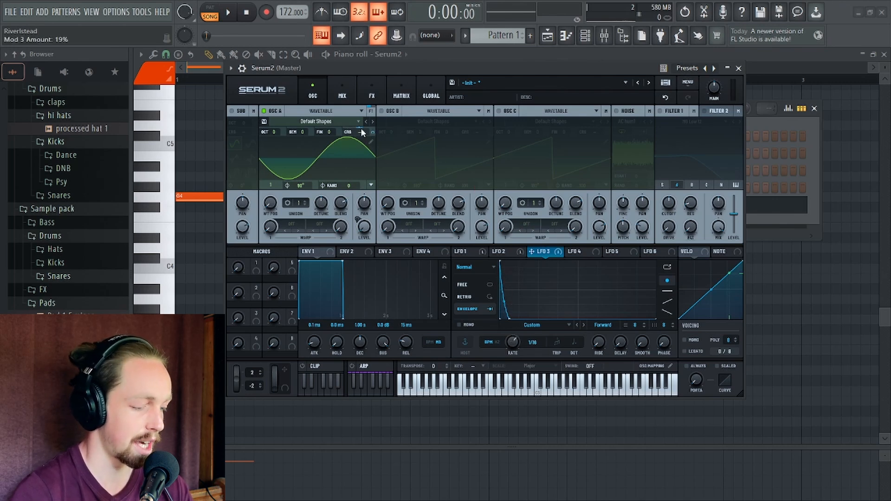
{"action": "left_click_drag", "start_coordinate": [376, 72], "coordinate": [365, 95]}
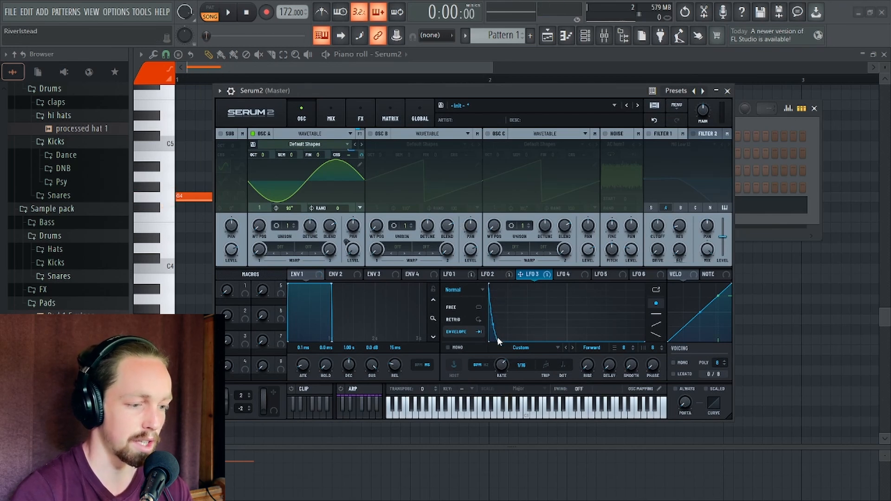
Audition LFO 3's pitch spike and reshape it with a brief hold at the start and a smoother, slightly longer decay
{"action": "left_click_drag", "start_coordinate": [497, 338], "coordinate": [497, 358]}
{"action": "key", "text": "space"}
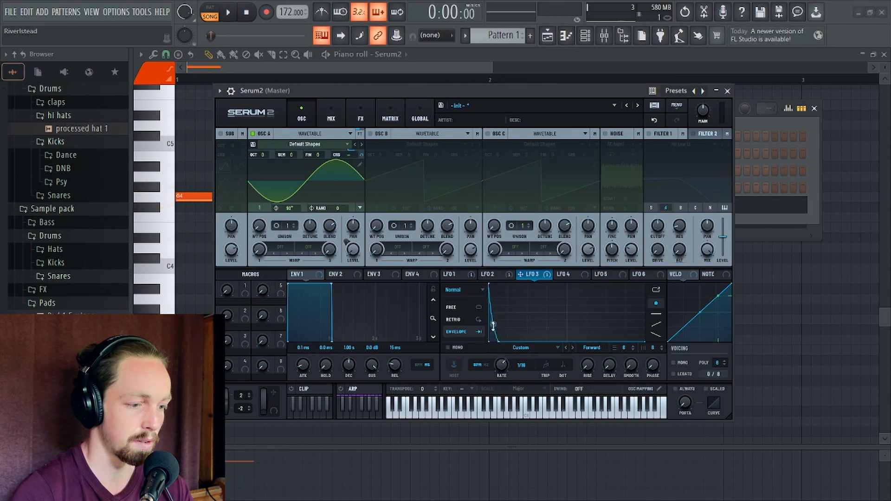
{"action": "key", "text": "space"}
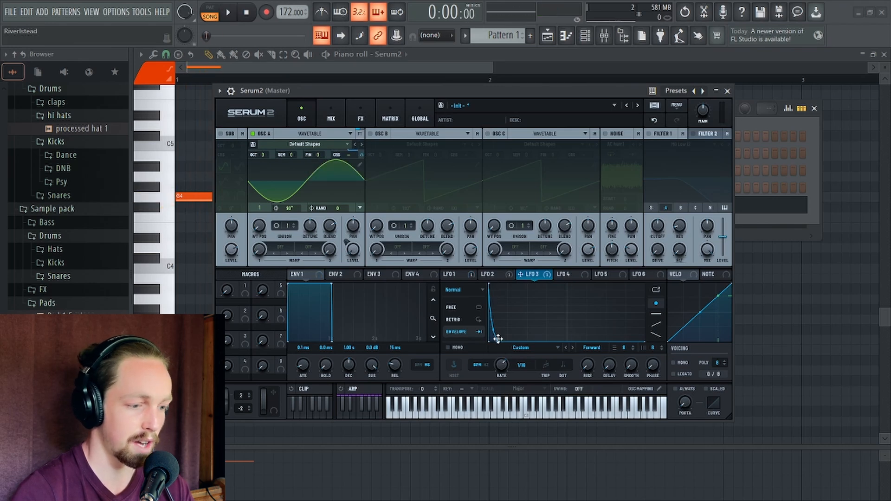
{"action": "left_click_drag", "start_coordinate": [495, 340], "coordinate": [522, 360]}
{"action": "left_click_drag", "start_coordinate": [499, 324], "coordinate": [510, 307]}
{"action": "left_click_drag", "start_coordinate": [522, 341], "coordinate": [505, 358]}
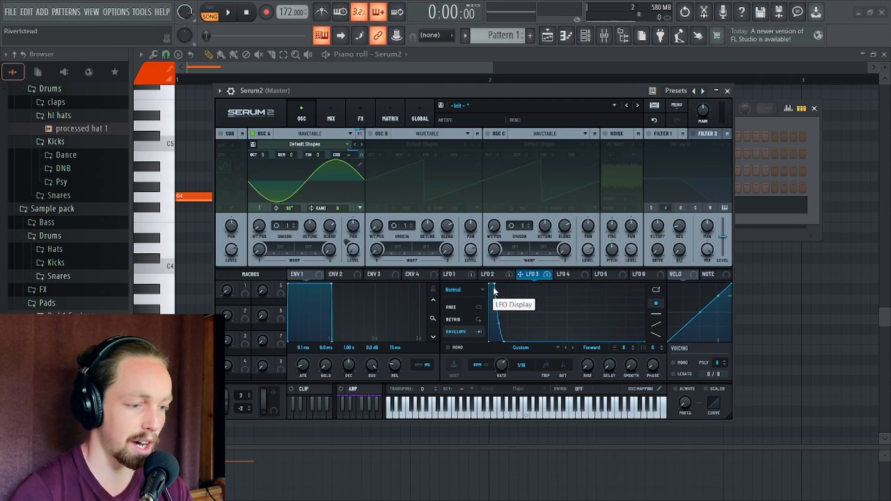
{"action": "left_click_drag", "start_coordinate": [494, 283], "coordinate": [490, 277]}
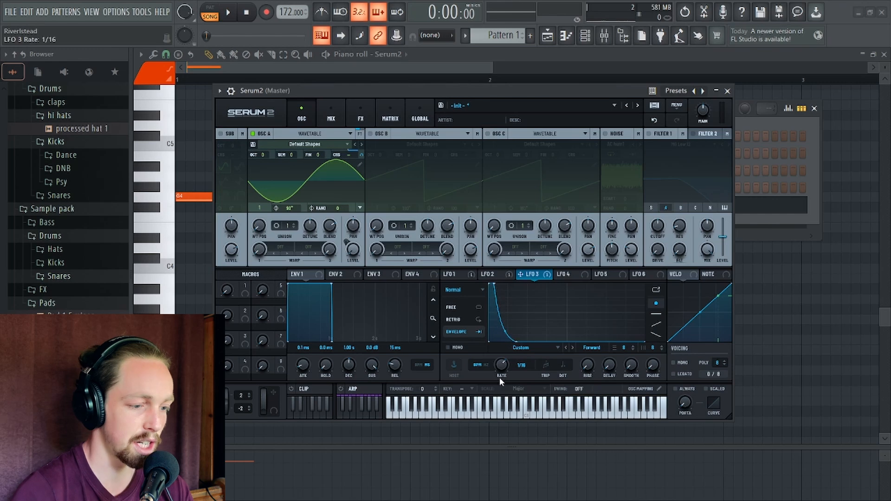
Set LFO 3's rate to 1/32 and extend its initial hold and decay
{"action": "left_click_drag", "start_coordinate": [498, 364], "coordinate": [500, 353]}
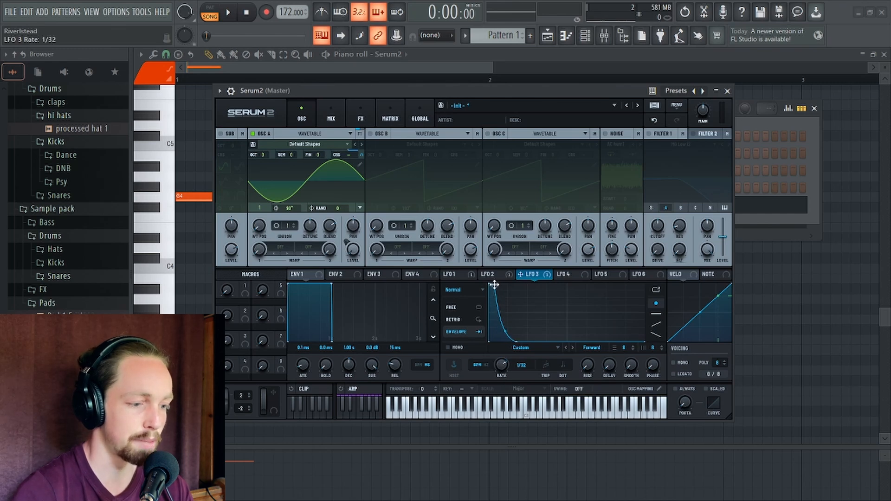
{"action": "left_click_drag", "start_coordinate": [494, 284], "coordinate": [498, 260]}
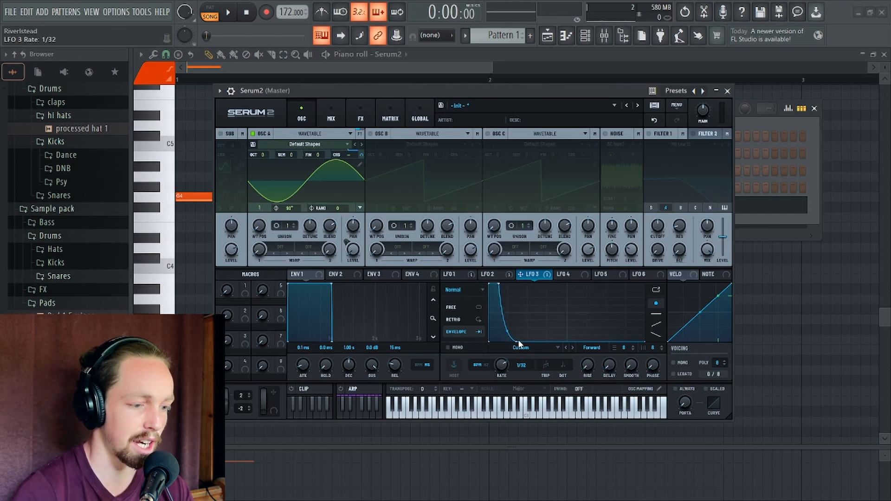
{"action": "left_click_drag", "start_coordinate": [519, 342], "coordinate": [524, 352]}
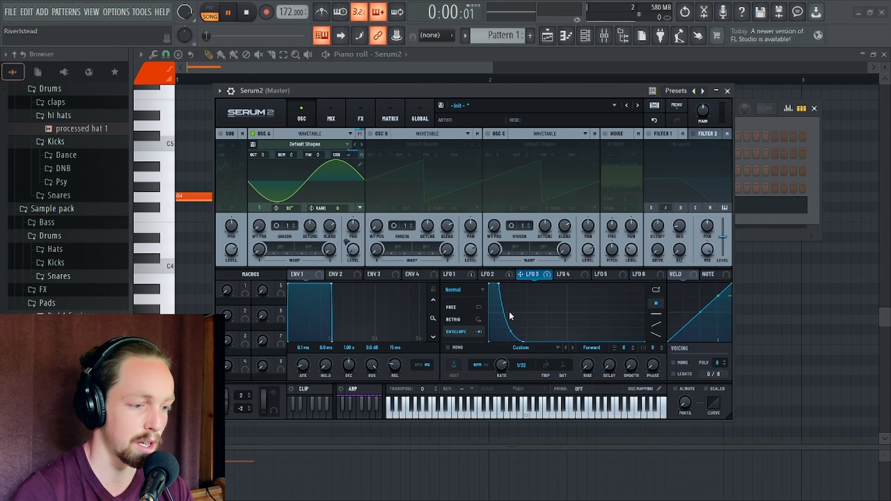
Shorten LFO 3's initial hold and decay into a tighter pitch spike while auditioning the note
{"action": "key", "text": "space"}
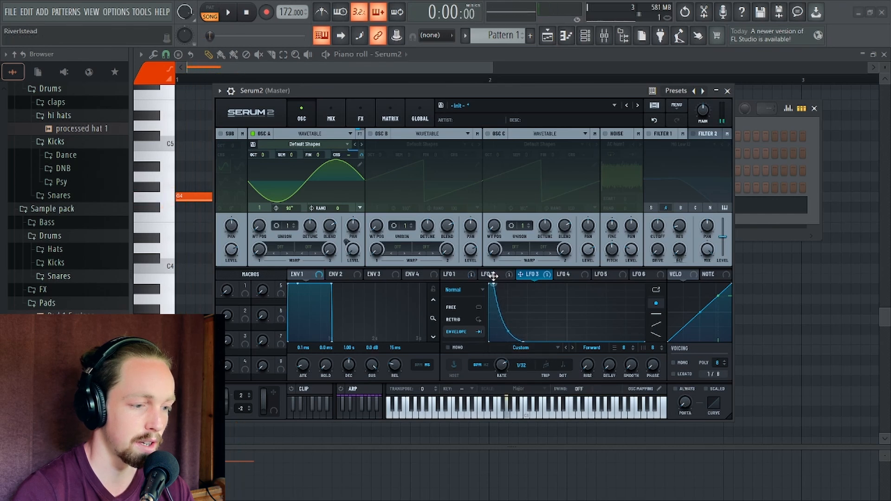
{"action": "key", "text": "space"}
{"action": "key", "text": "space"}
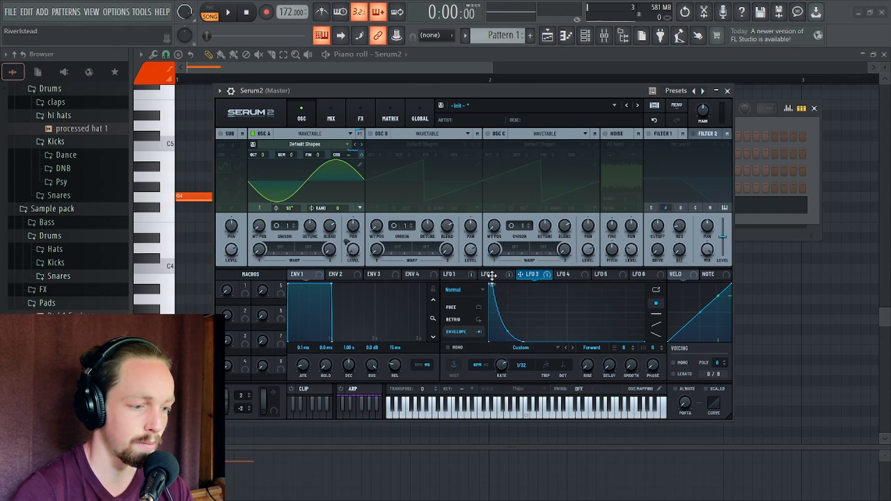
{"action": "left_click_drag", "start_coordinate": [518, 341], "coordinate": [507, 352]}
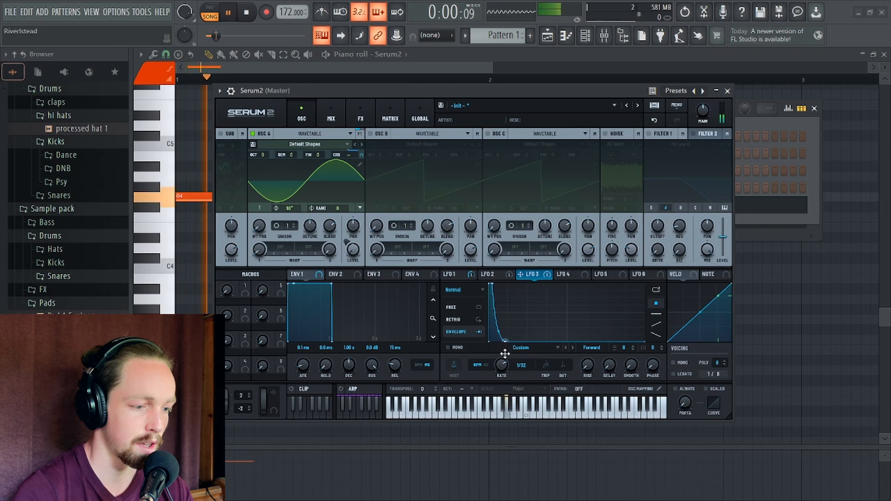
Adjust LFO 3's modulation amount on oscillator A's coarse pitch to about 24% while auditioning the note
{"action": "key", "text": "space"}
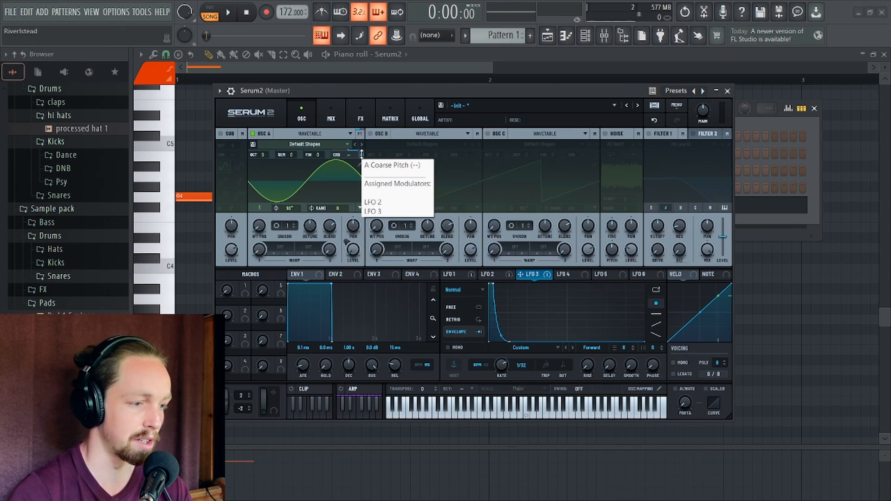
{"action": "key", "text": "space"}
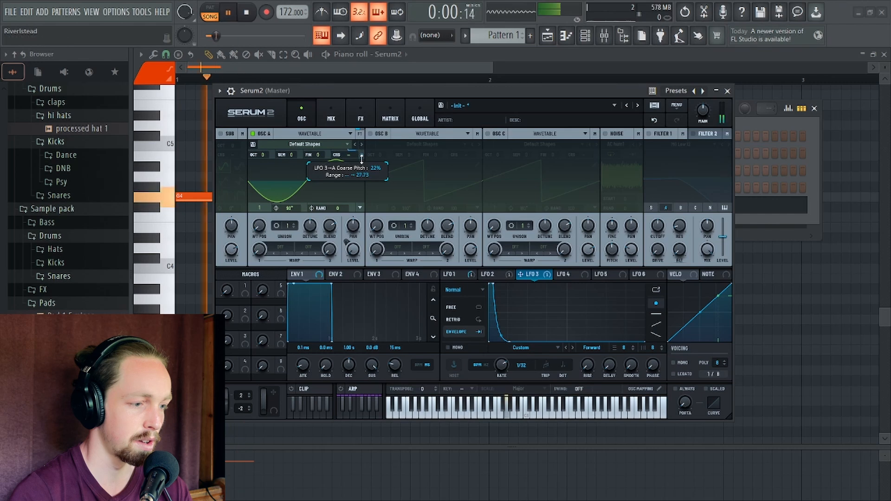
{"action": "mouse_move", "coordinate": [362, 159]}
{"action": "left_mouse_down"}
{"action": "mouse_move", "coordinate": [361, 145]}
{"action": "mouse_move", "coordinate": [361, 155]}
{"action": "left_mouse_up"}
{"action": "key", "text": "space"}
{"action": "key", "text": "space"}
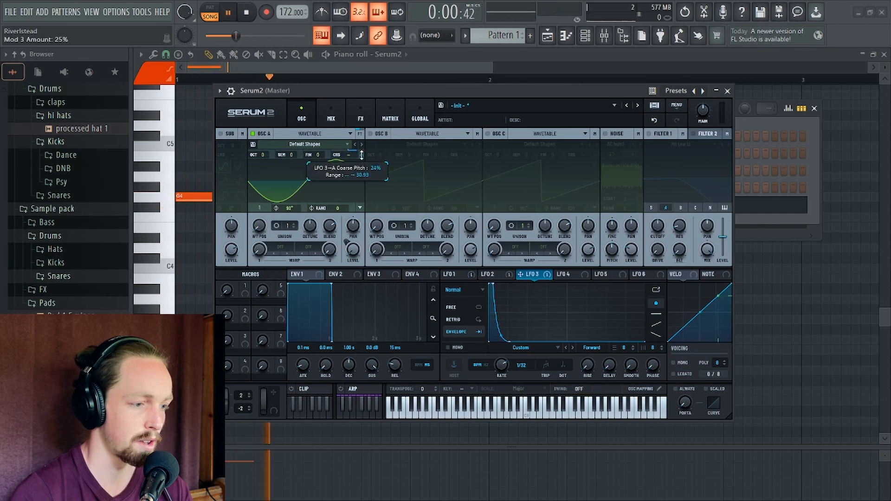
{"action": "key", "text": "space"}
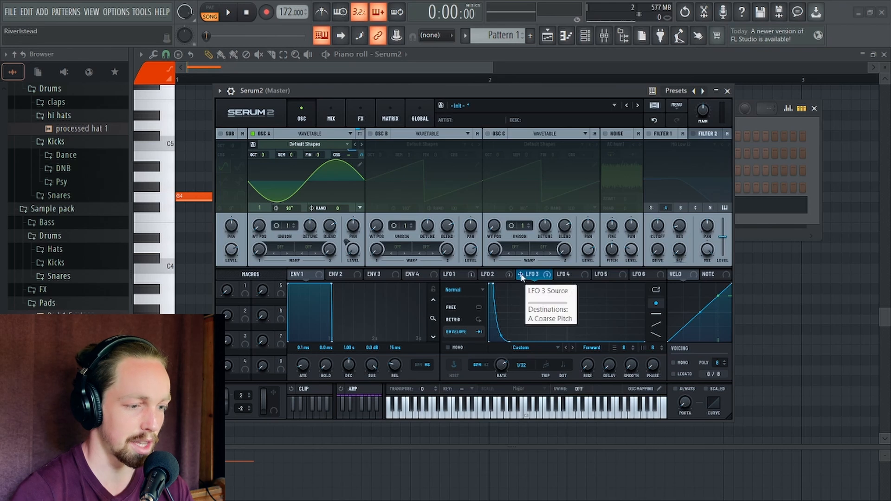
Shape LFO 4 with a short rise and long curved decay, assign it to the noise level, and set envelope mode at a 1/8 rate
{"action": "left_click", "coordinate": [561, 274]}
{"action": "left_click_drag", "start_coordinate": [565, 284], "coordinate": [501, 349]}
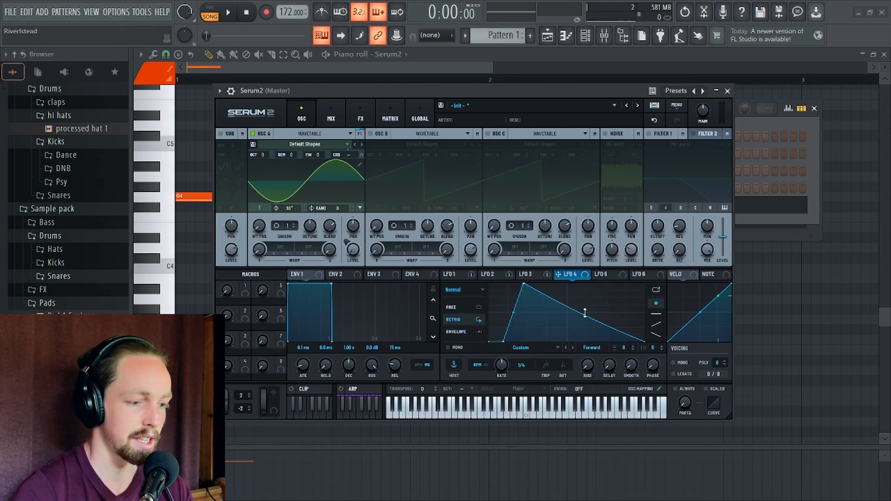
{"action": "left_click_drag", "start_coordinate": [585, 313], "coordinate": [527, 319]}
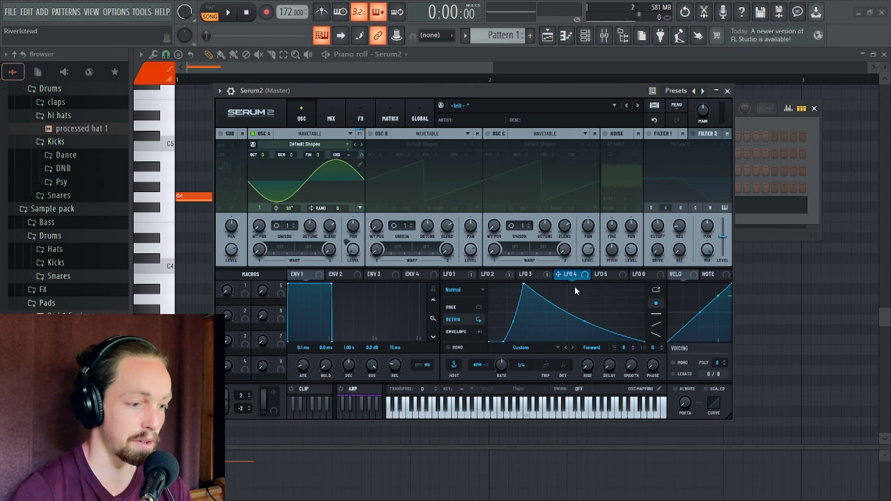
{"action": "left_click_drag", "start_coordinate": [571, 275], "coordinate": [632, 252]}
{"action": "left_click", "coordinate": [456, 331]}
{"action": "scroll", "coordinate": [501, 367], "scroll_direction": "down", "scroll_amount": 1}
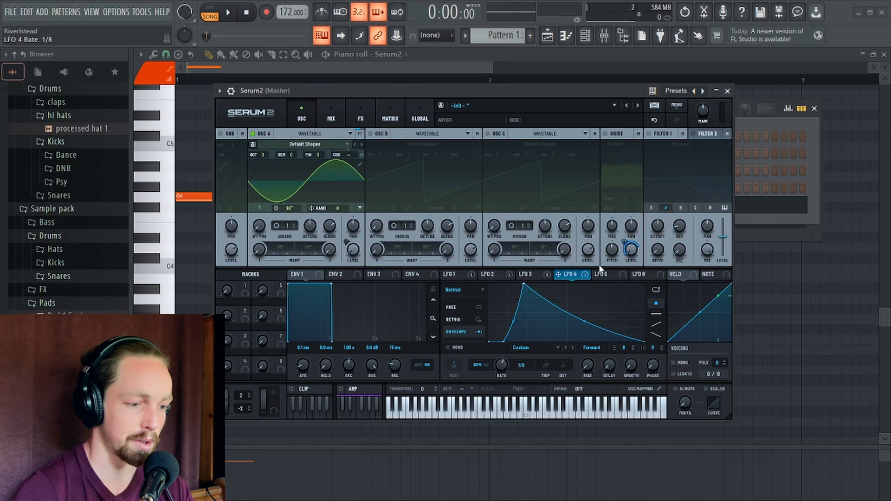
Enable the noise oscillator and load the BrightWhite sample from the Analog category
{"action": "left_click", "coordinate": [604, 134]}
{"action": "left_click", "coordinate": [614, 144]}
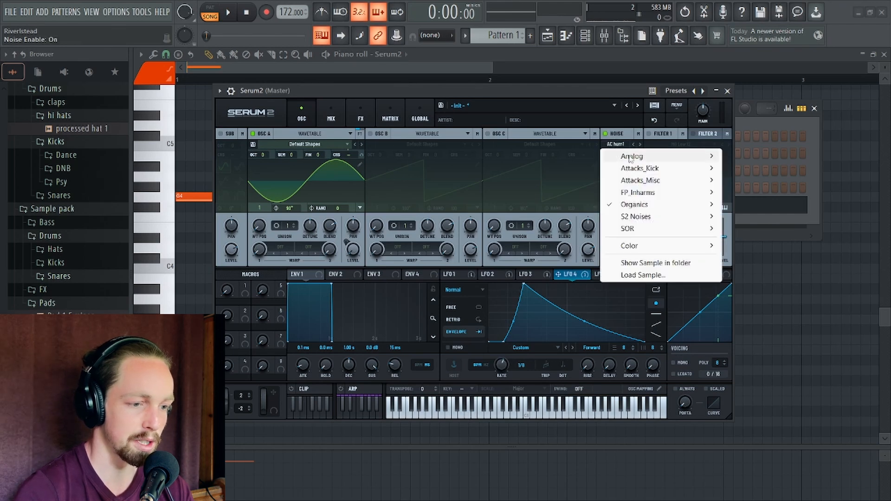
{"action": "mouse_move", "coordinate": [649, 156]}
{"action": "left_click", "coordinate": [757, 204]}
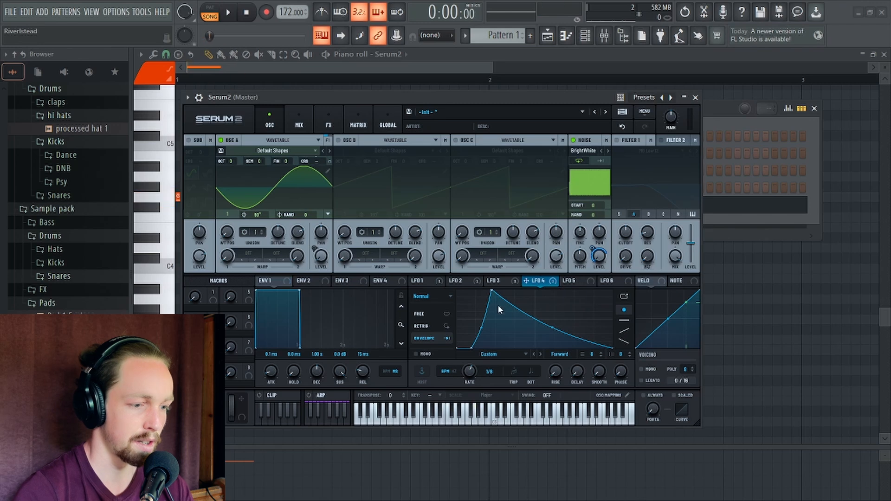
Enable filter 1 with the High 24 type and adjust its cutoff
{"action": "left_click", "coordinate": [617, 140]}
{"action": "left_click", "coordinate": [642, 152]}
{"action": "mouse_move", "coordinate": [655, 163]}
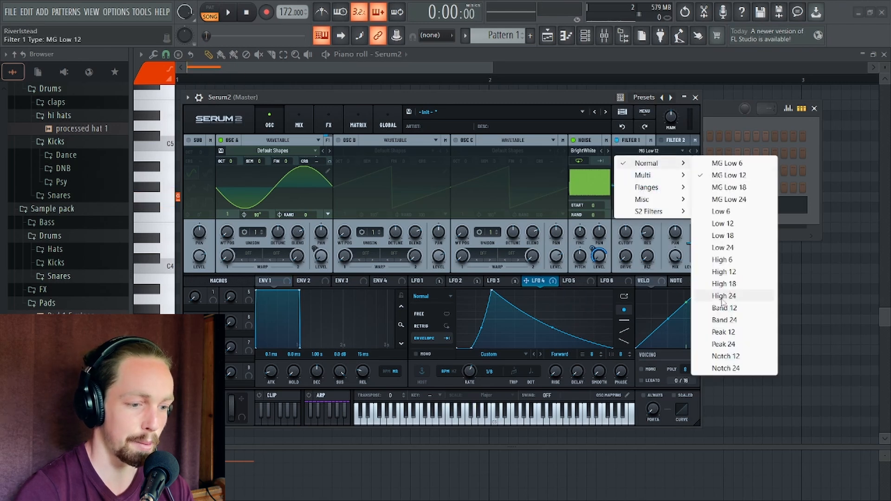
{"action": "left_click", "coordinate": [724, 296]}
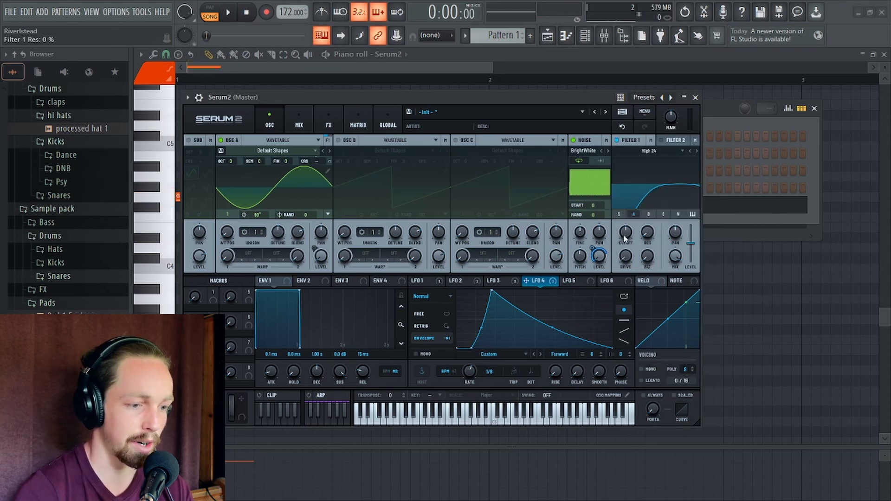
{"action": "left_click_drag", "start_coordinate": [626, 232], "coordinate": [628, 222]}
Route the noise oscillator through filter 1 instead of oscillator A, and bring up LFO 4's envelope again
{"action": "left_click_drag", "start_coordinate": [581, 99], "coordinate": [570, 91]}
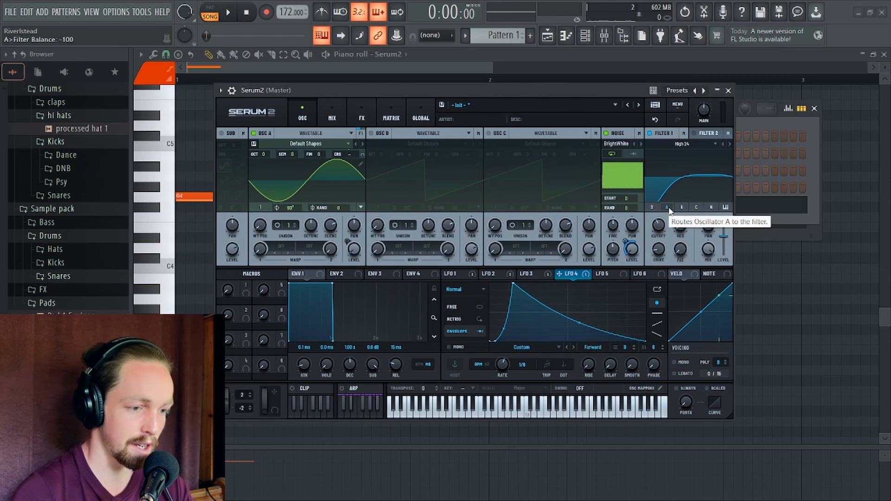
{"action": "left_click", "coordinate": [667, 207]}
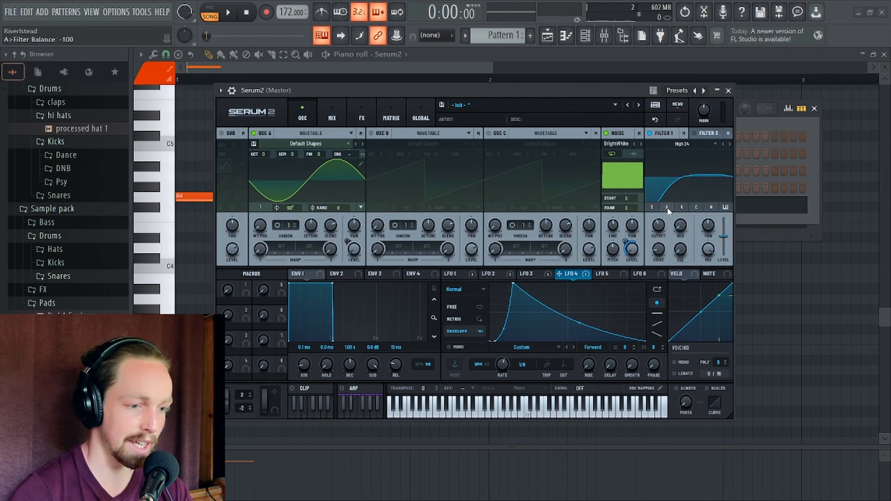
{"action": "left_click", "coordinate": [711, 208]}
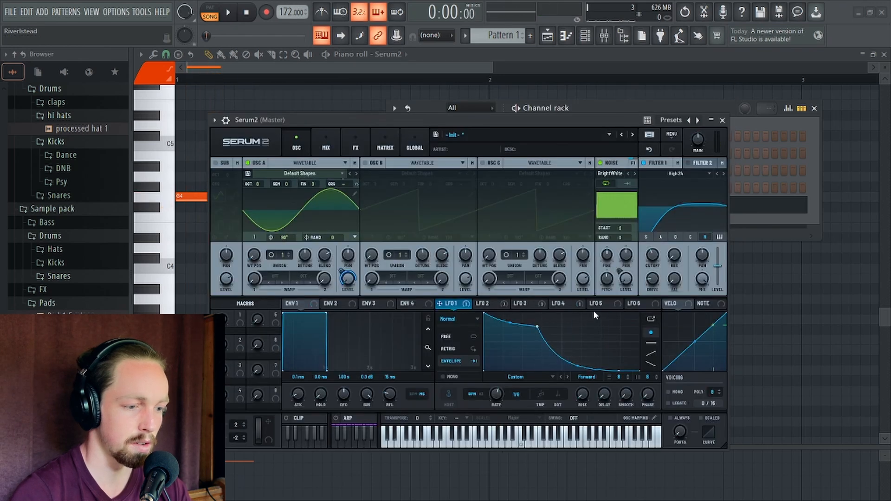
{"action": "left_click", "coordinate": [570, 304]}
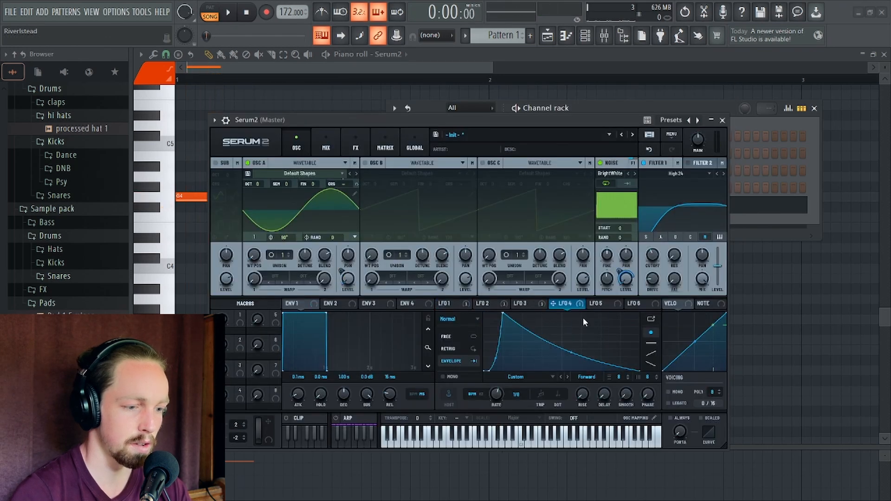
{"action": "mouse_move", "coordinate": [619, 270]}
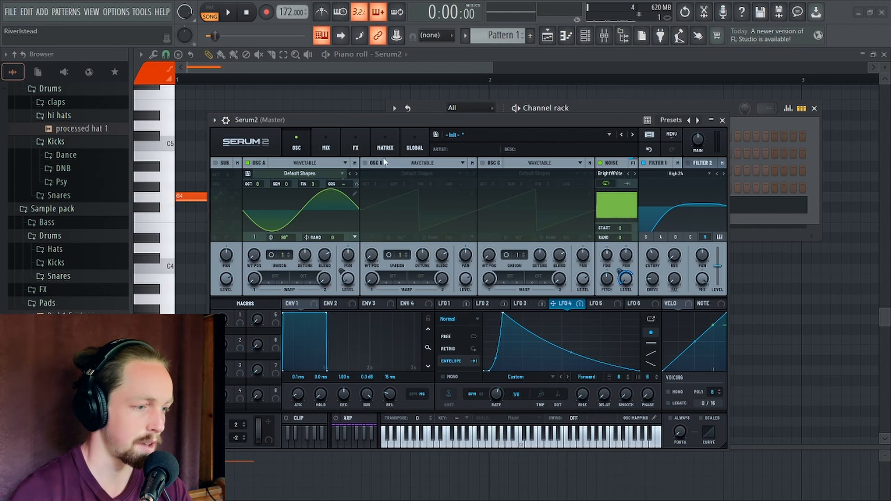
Add a Distortion effect to the main effects chain and audition the note with the Tube type
{"action": "left_click", "coordinate": [355, 147]}
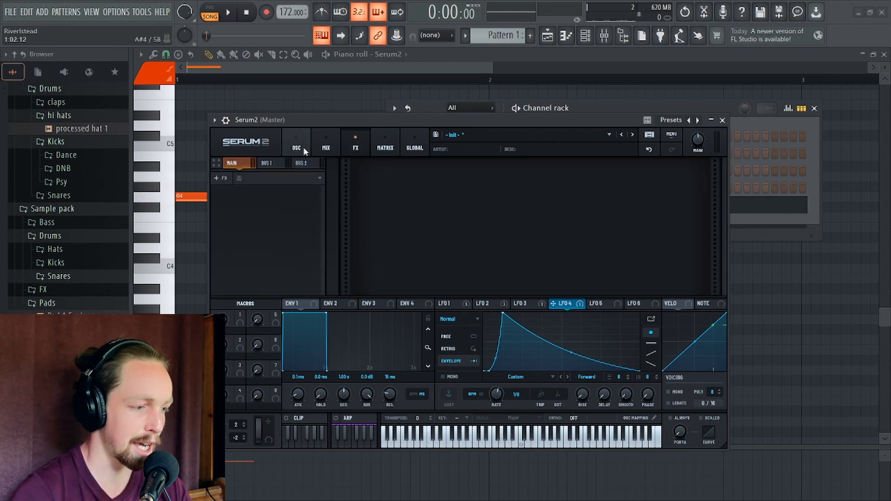
{"action": "left_click", "coordinate": [222, 179]}
{"action": "left_click", "coordinate": [306, 255]}
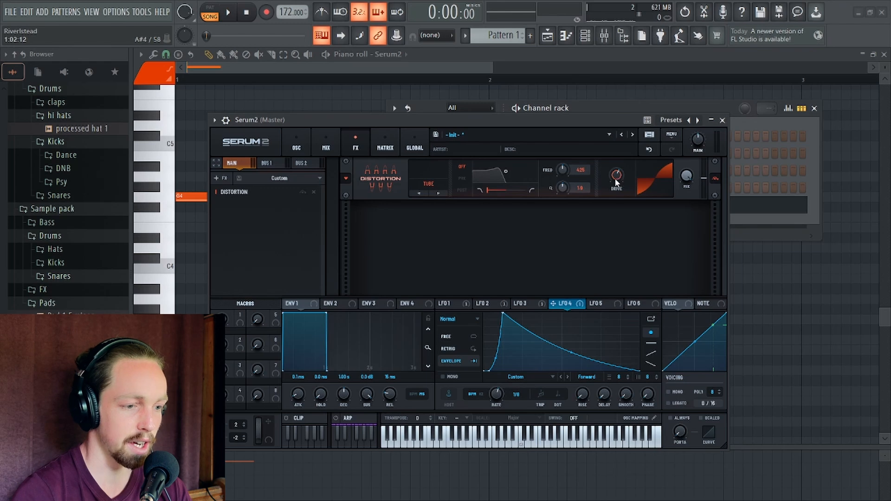
{"action": "key", "text": "space"}
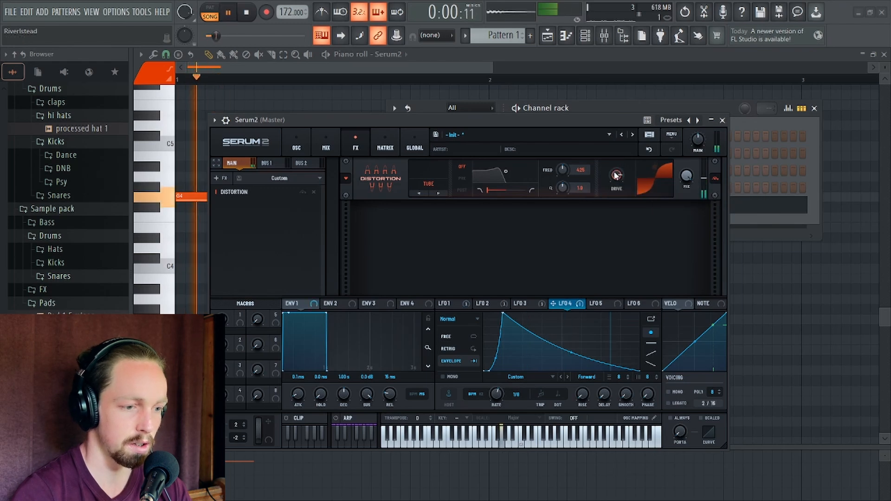
{"action": "key", "text": "space"}
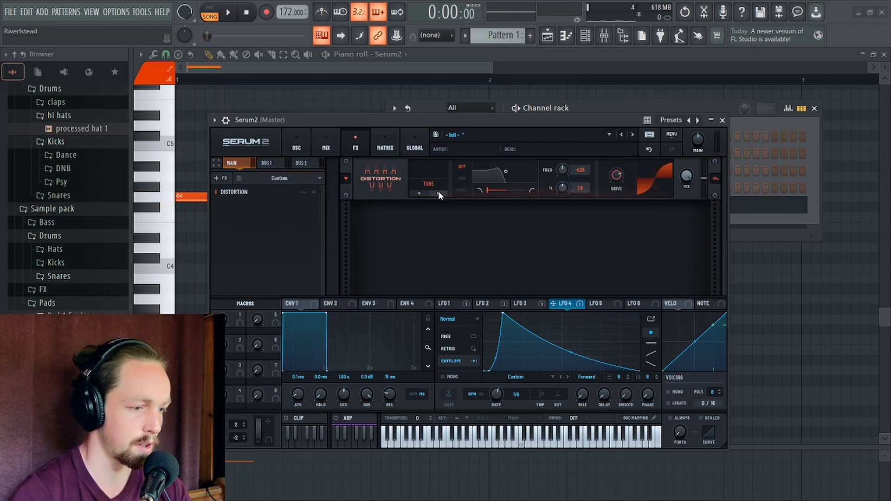
Try the SoftClip distortion type and audition the note with it
{"action": "left_click", "coordinate": [439, 195]}
{"action": "left_click", "coordinate": [438, 207]}
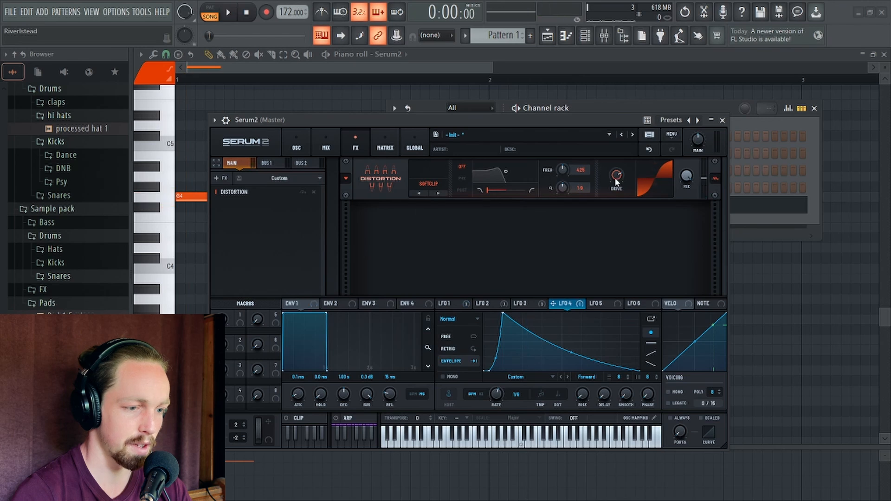
{"action": "key", "text": "space"}
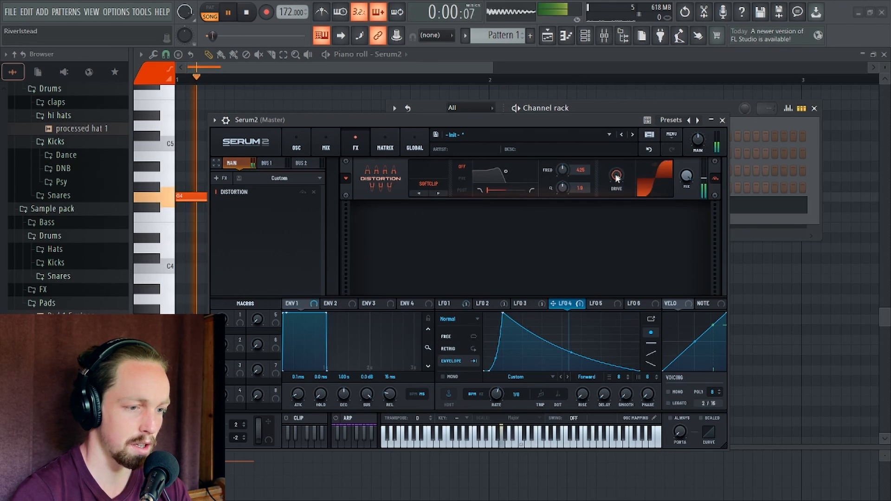
{"action": "key", "text": "space"}
Switch the distortion type to Soft Sat. and adjust its drive
{"action": "left_click", "coordinate": [427, 185]}
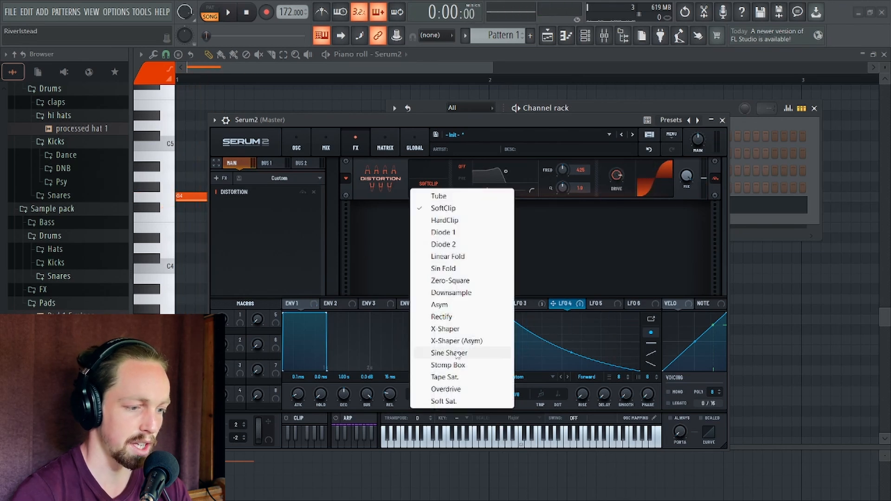
{"action": "left_click", "coordinate": [452, 401]}
{"action": "left_click_drag", "start_coordinate": [616, 194], "coordinate": [616, 179]}
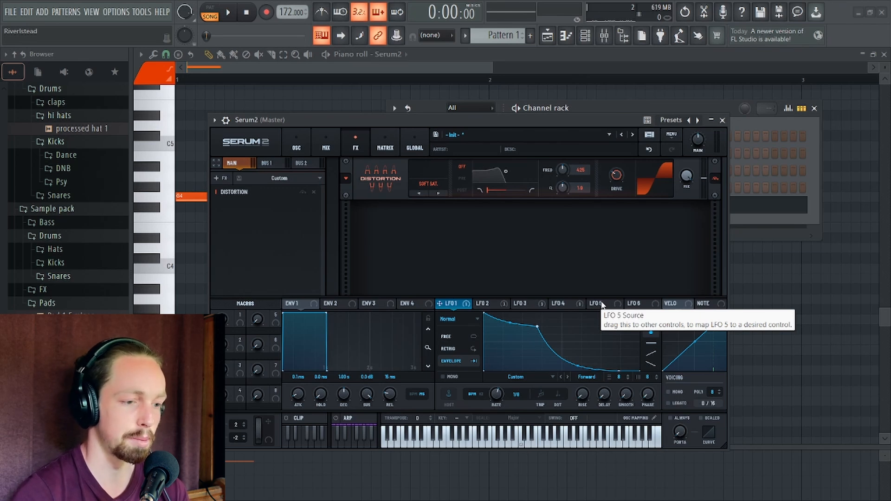
Shape LFO 5 as a smooth falling decay in envelope mode at a 1/8 rate
{"action": "left_click", "coordinate": [602, 304]}
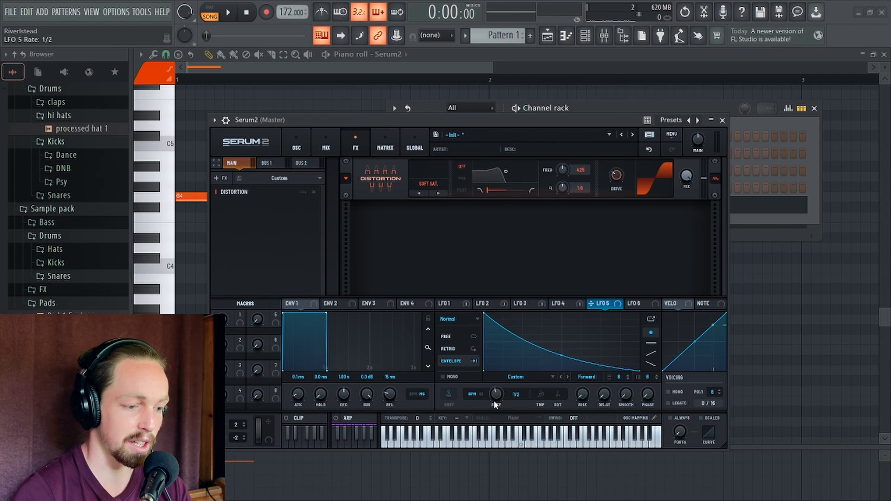
{"action": "left_click_drag", "start_coordinate": [578, 351], "coordinate": [525, 276]}
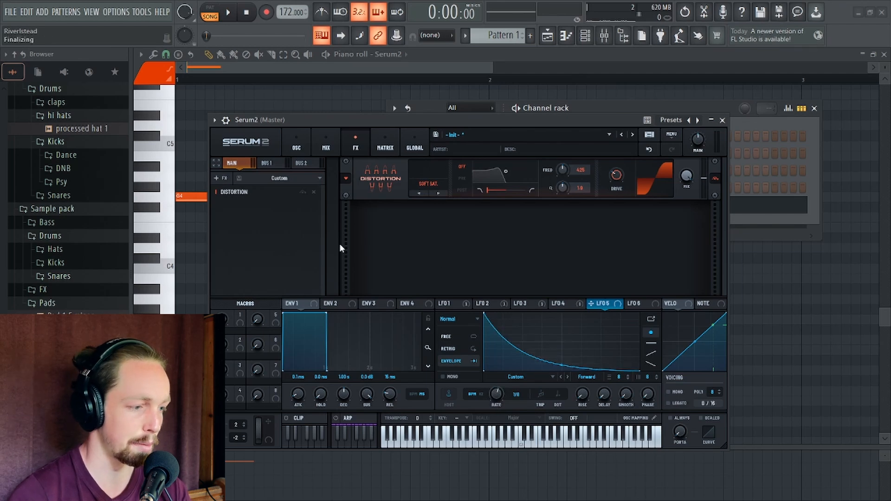
Add an Equalizer ahead of the Distortion effect and set its low band frequency to about 193 Hz
{"action": "left_click", "coordinate": [222, 178]}
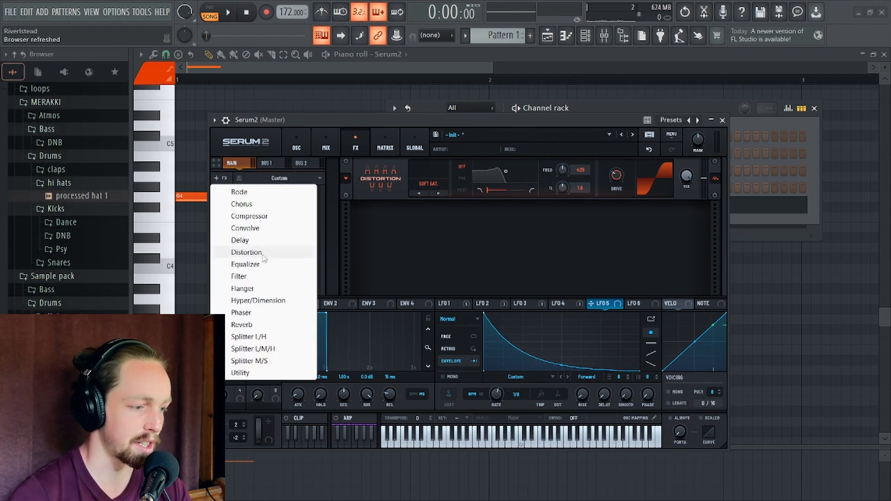
{"action": "left_click", "coordinate": [263, 264]}
{"action": "left_click_drag", "start_coordinate": [283, 204], "coordinate": [281, 191]}
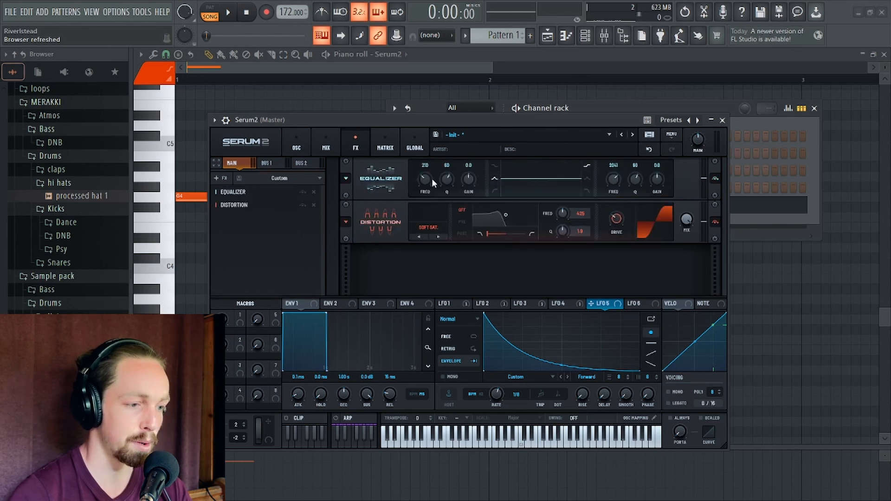
{"action": "type", "text": "63"}
{"action": "key", "text": "Return"}
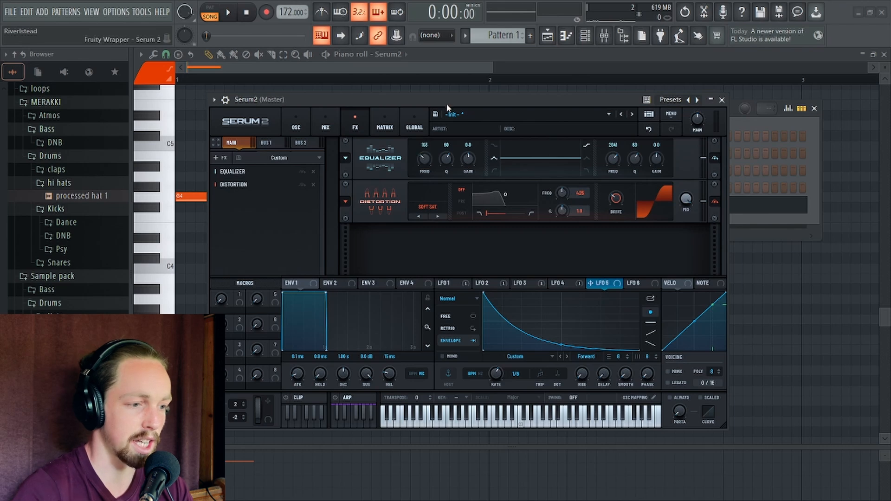
Audition the equalizer's low band gain and assign LFO 5 to modulate it
{"action": "left_click_drag", "start_coordinate": [446, 101], "coordinate": [416, 104]}
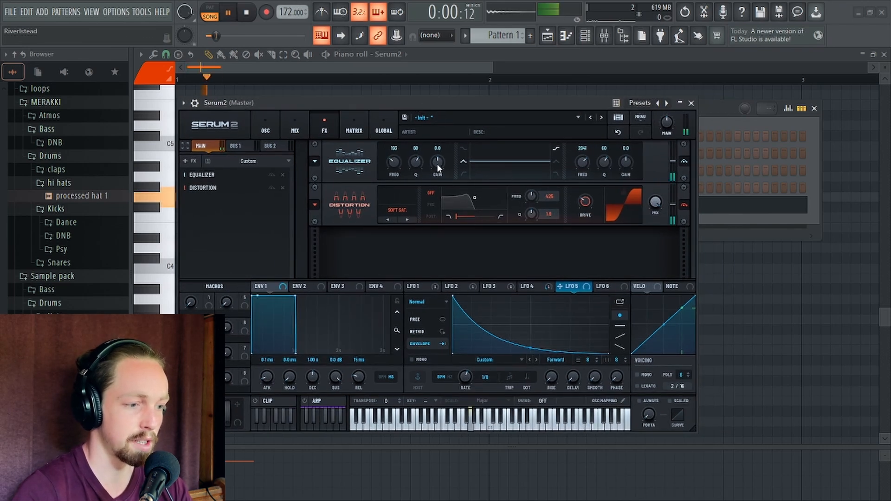
{"action": "left_click_drag", "start_coordinate": [434, 163], "coordinate": [434, 144]}
{"action": "left_click_drag", "start_coordinate": [444, 104], "coordinate": [469, 58]}
{"action": "left_click_drag", "start_coordinate": [606, 241], "coordinate": [461, 109]}
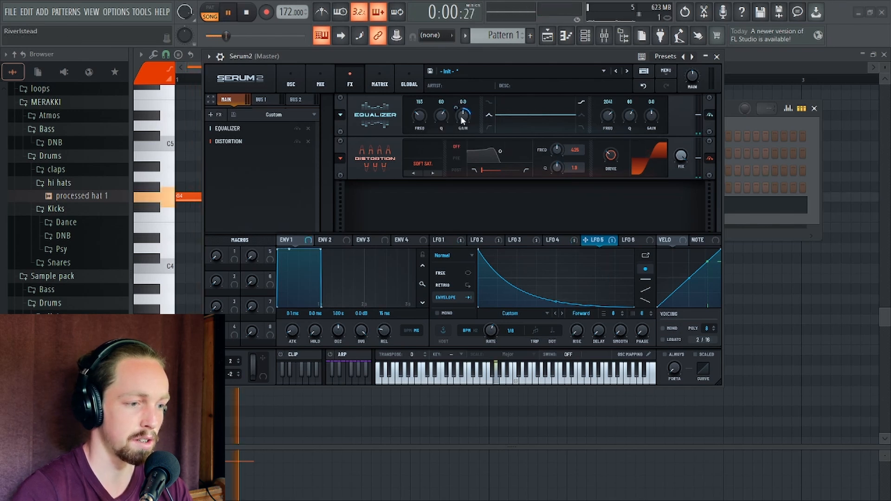
Lower the equalizer's low band gain to -4.3 dB while auditioning the note
{"action": "left_click_drag", "start_coordinate": [461, 116], "coordinate": [463, 126]}
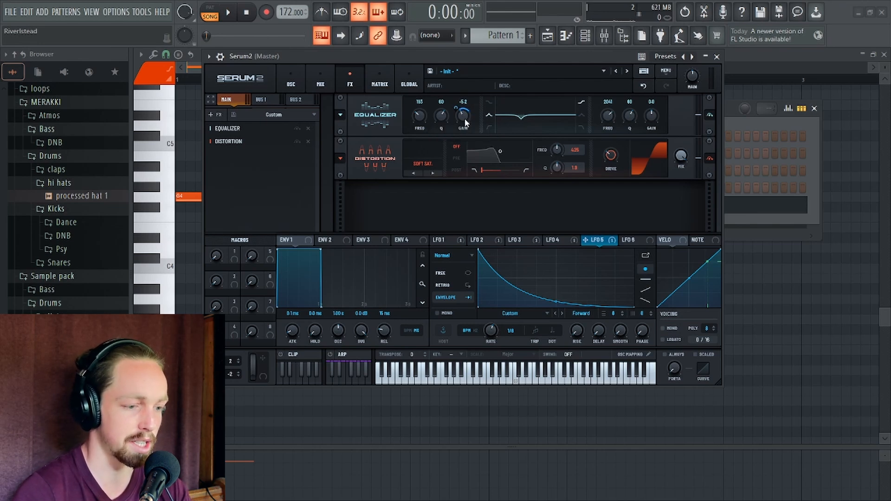
{"action": "key", "text": "space"}
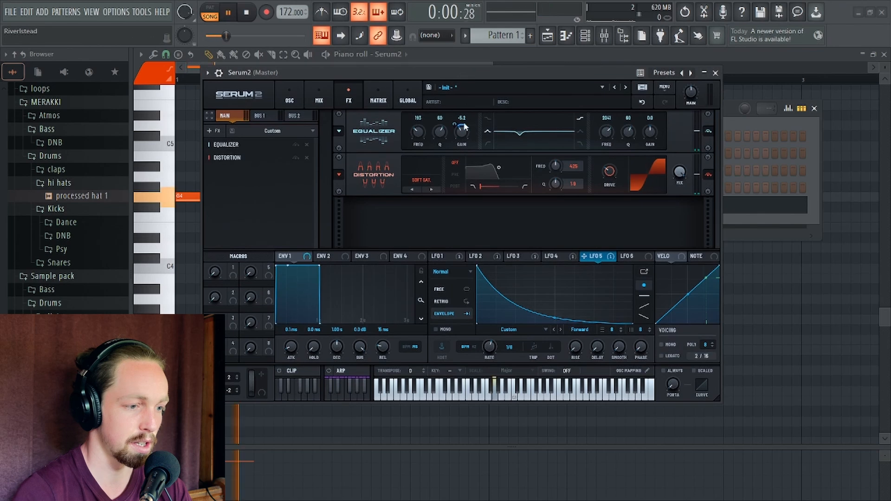
{"action": "mouse_move", "coordinate": [464, 125]}
{"action": "left_mouse_down"}
{"action": "mouse_move", "coordinate": [461, 138]}
{"action": "mouse_move", "coordinate": [461, 131]}
{"action": "left_mouse_up"}
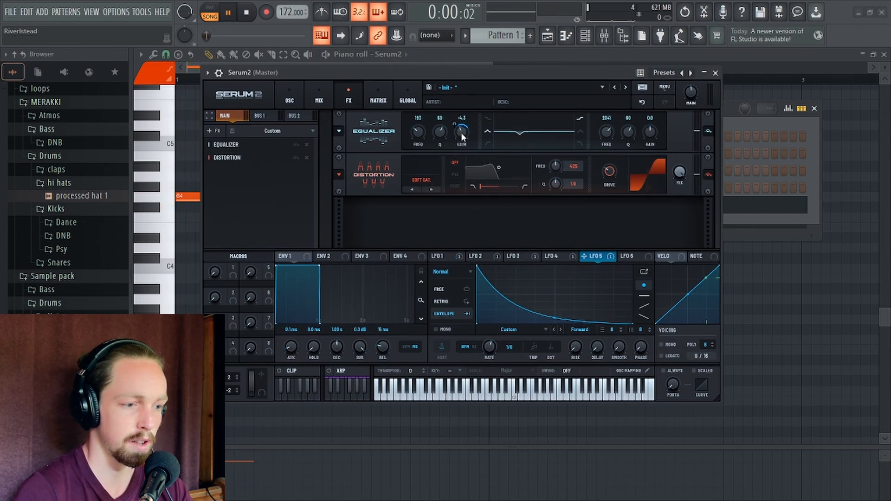
{"action": "key", "text": "space"}
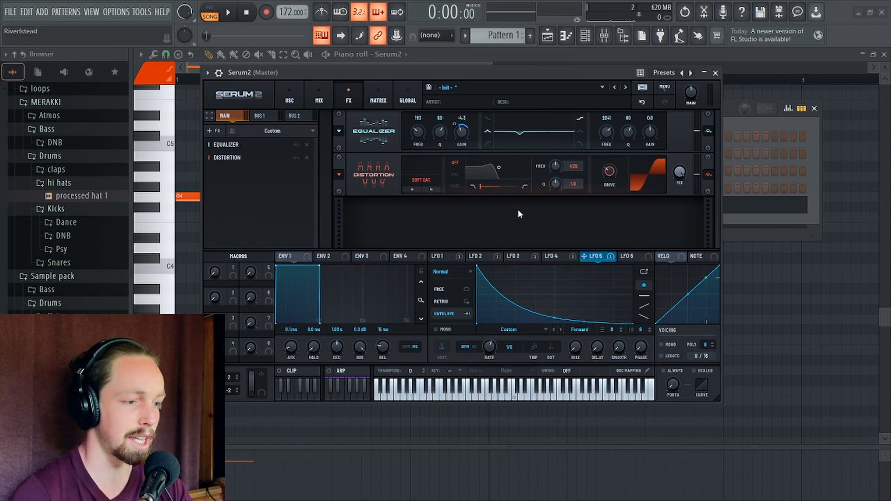
Lower the equalizer's low band gain to -5.4 dB and raise the midpoint of LFO 5's decay curve slightly while auditioning the note
{"action": "left_click_drag", "start_coordinate": [459, 138], "coordinate": [459, 144]}
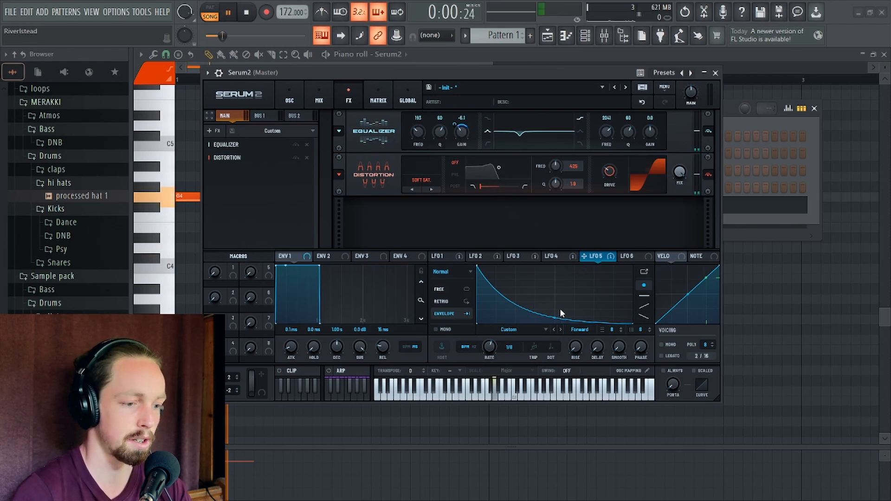
{"action": "mouse_move", "coordinate": [554, 318]}
{"action": "left_mouse_down"}
{"action": "mouse_move", "coordinate": [555, 300]}
{"action": "mouse_move", "coordinate": [555, 313]}
{"action": "left_mouse_up"}
{"action": "key", "text": "space"}
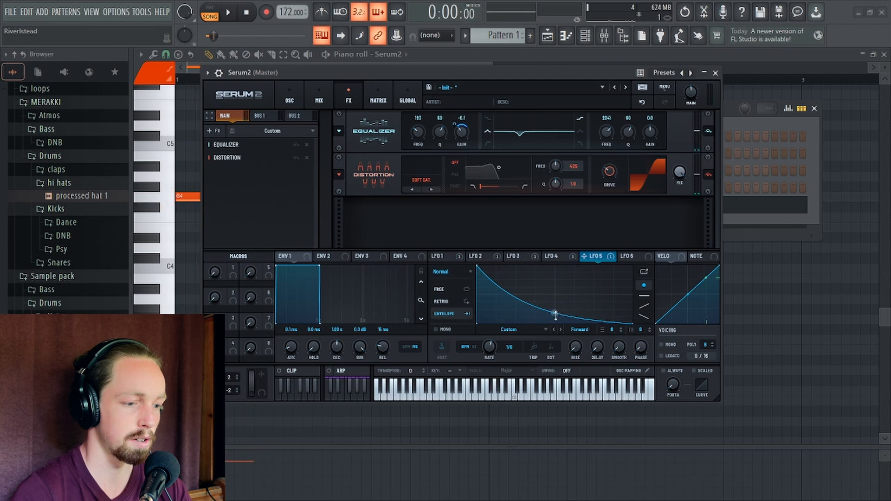
{"action": "key", "text": "space"}
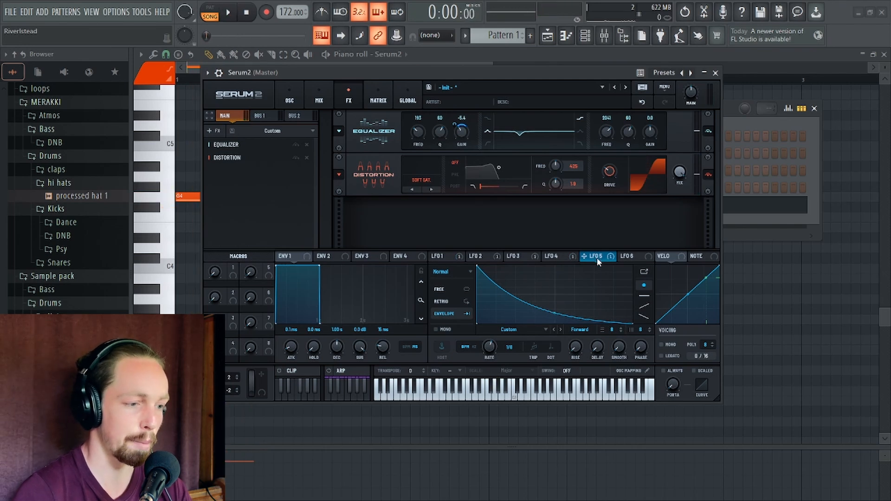
Assign LFO 5 to the equalizer's low band frequency with a modulation amount of 12% and audition the note
{"action": "left_click_drag", "start_coordinate": [597, 257], "coordinate": [415, 119]}
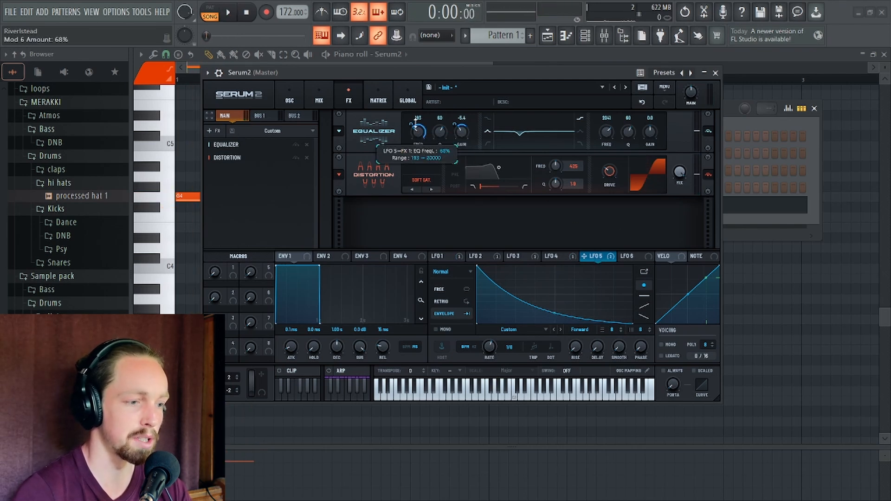
{"action": "left_click_drag", "start_coordinate": [423, 158], "coordinate": [423, 159]}
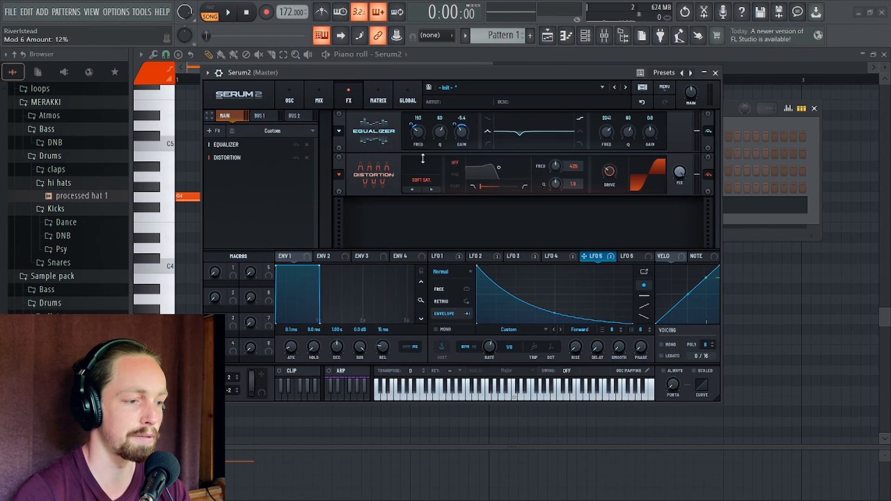
{"action": "left_click_drag", "start_coordinate": [425, 77], "coordinate": [415, 72]}
{"action": "key", "text": "space"}
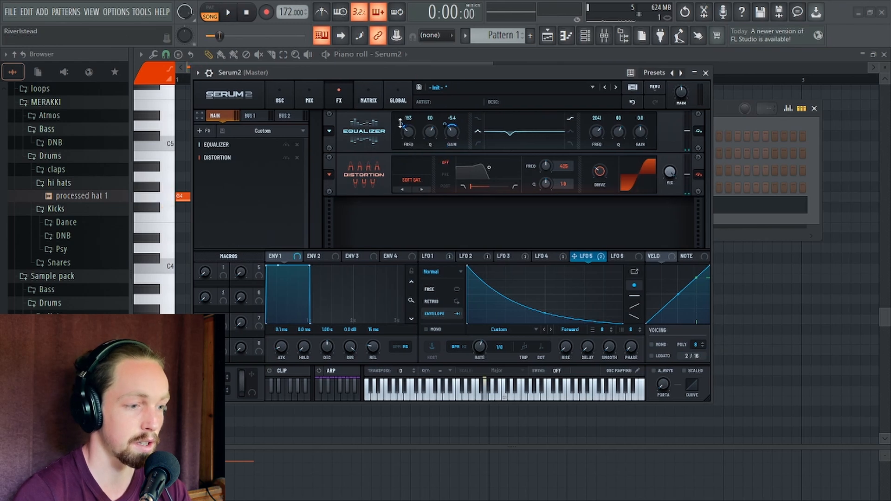
{"action": "mouse_move", "coordinate": [402, 124]}
{"action": "key", "text": "space"}
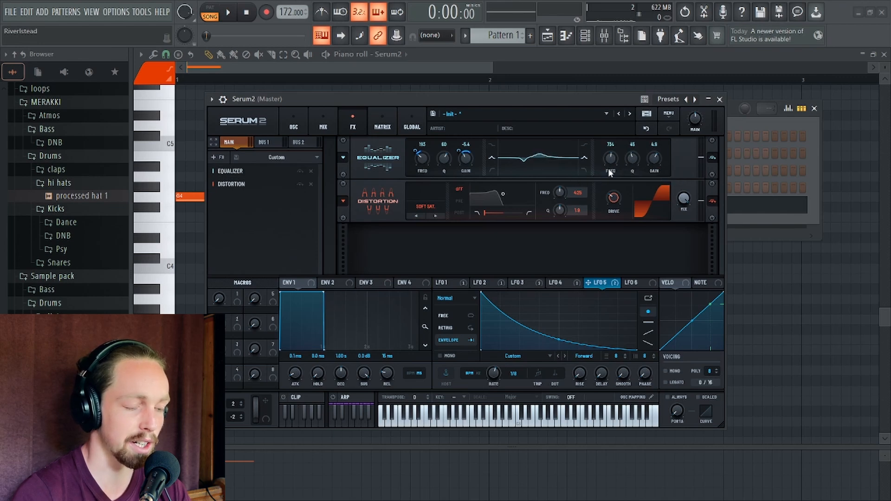
Try the equalizer's high band frequency at about 3093 Hz and audition the note
{"action": "scroll", "coordinate": [609, 157], "scroll_direction": "up", "scroll_amount": 5}
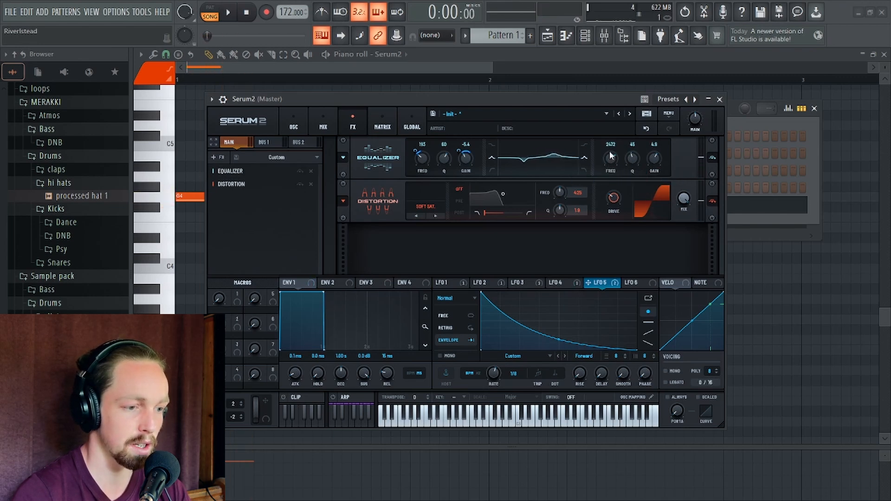
{"action": "scroll", "coordinate": [608, 159], "scroll_direction": "up", "scroll_amount": 2}
{"action": "key", "text": "space"}
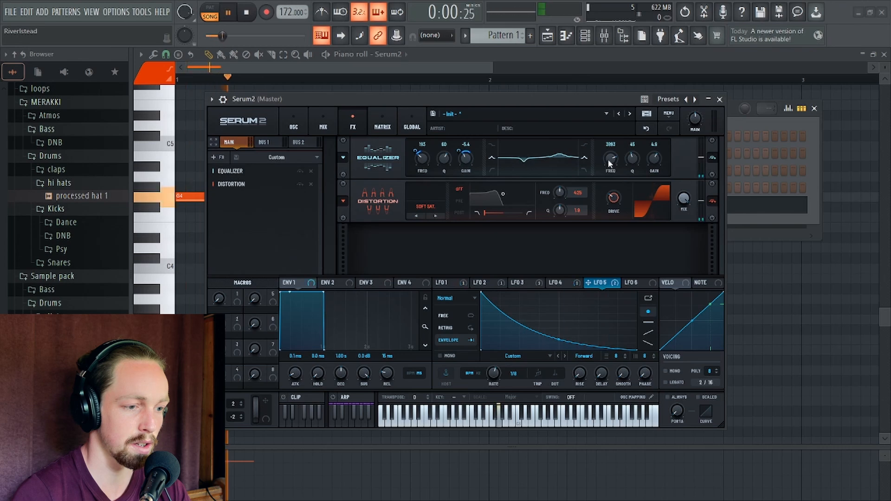
{"action": "key", "text": "space"}
Assign LFO 5 to the equalizer's high band frequency and set the modulation amount to -20%
{"action": "left_click_drag", "start_coordinate": [587, 282], "coordinate": [608, 156]}
{"action": "scroll", "coordinate": [610, 163], "scroll_direction": "down", "scroll_amount": 1}
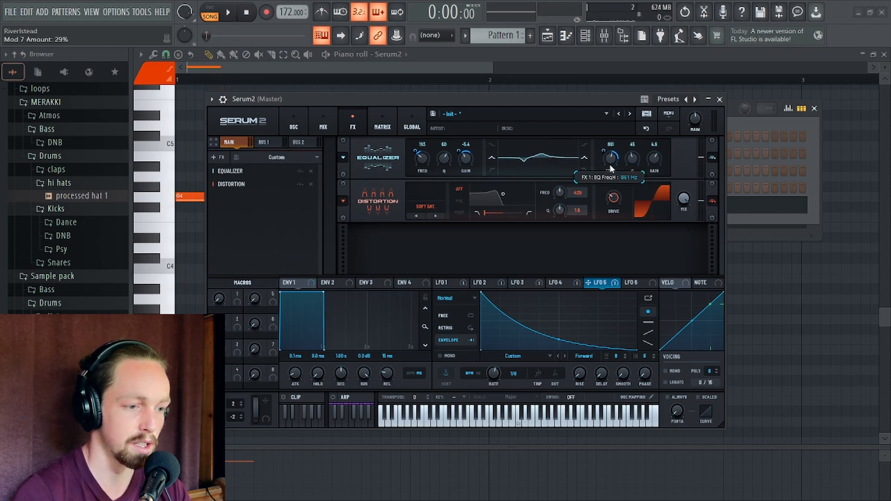
{"action": "scroll", "coordinate": [609, 160], "scroll_direction": "up", "scroll_amount": 1}
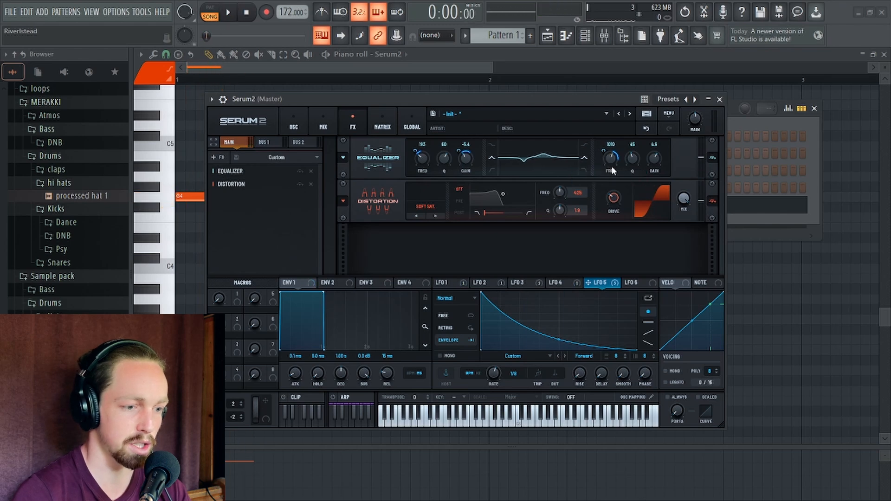
{"action": "scroll", "coordinate": [607, 152], "scroll_direction": "up", "scroll_amount": 3}
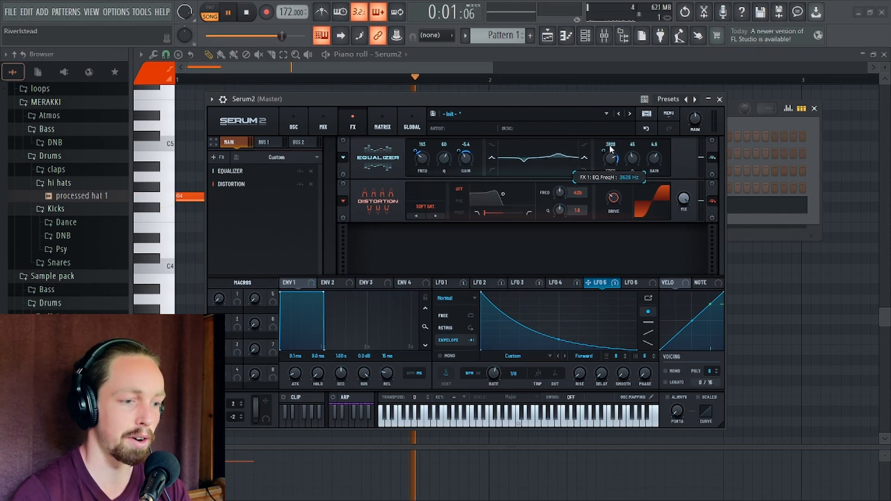
{"action": "left_click_drag", "start_coordinate": [604, 151], "coordinate": [606, 170]}
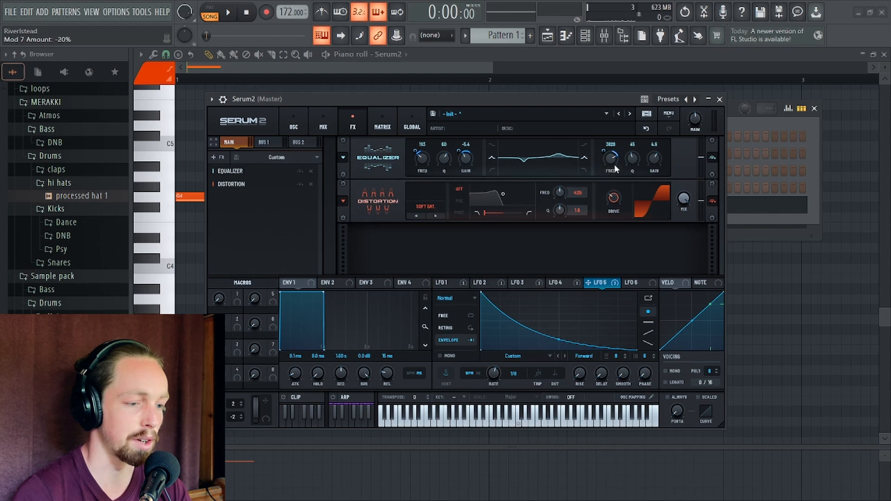
Lower the equalizer's high band frequency to about 1148 Hz while auditioning the note
{"action": "scroll", "coordinate": [610, 161], "scroll_direction": "down", "scroll_amount": 2}
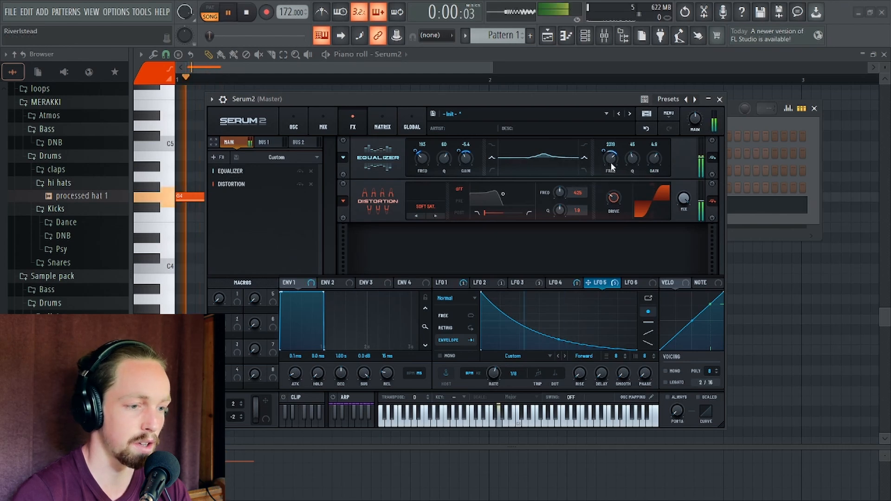
{"action": "key", "text": "space"}
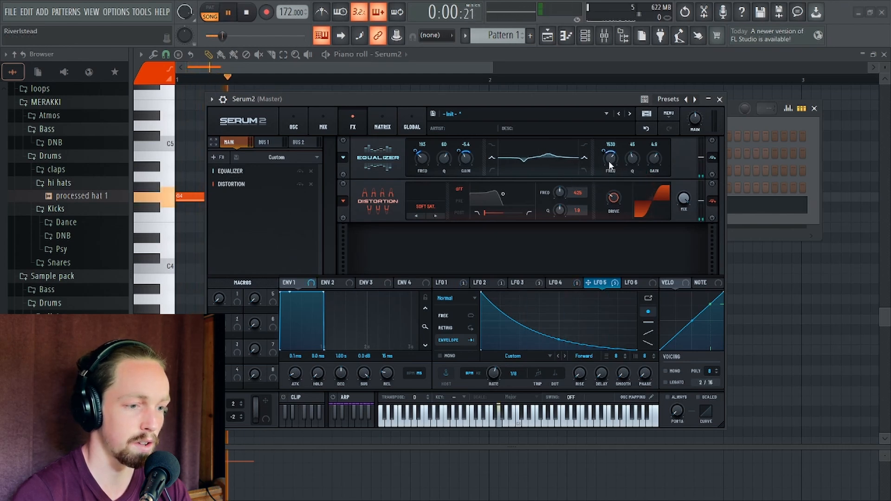
{"action": "left_click_drag", "start_coordinate": [609, 158], "coordinate": [611, 159]}
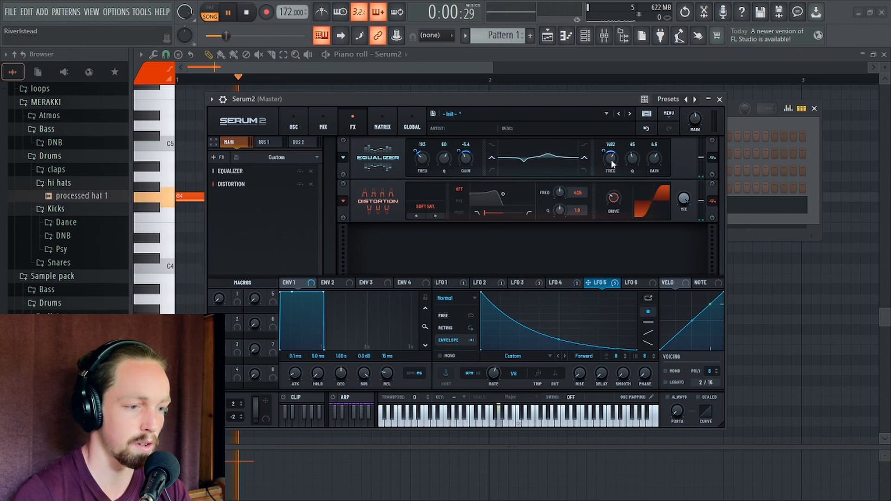
{"action": "key", "text": "space"}
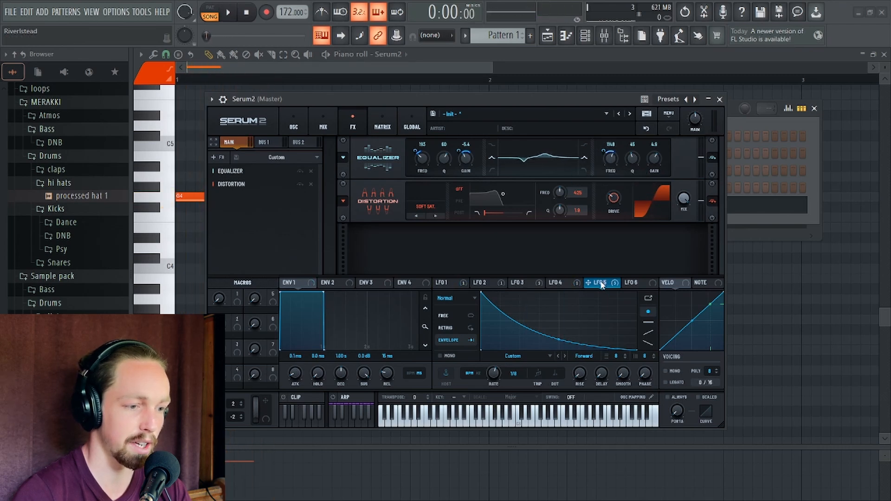
Assign LFO 5 to the equalizer's high band gain and lower that gain to -2.9 dB while repeatedly auditioning the note
{"action": "left_click_drag", "start_coordinate": [588, 282], "coordinate": [653, 160]}
{"action": "key", "text": "space"}
{"action": "key", "text": "space"}
{"action": "key", "text": "space"}
{"action": "key", "text": "space"}
{"action": "key", "text": "space"}
{"action": "key", "text": "space"}
{"action": "key", "text": "space"}
{"action": "key", "text": "space"}
{"action": "key", "text": "space"}
{"action": "key", "text": "space"}
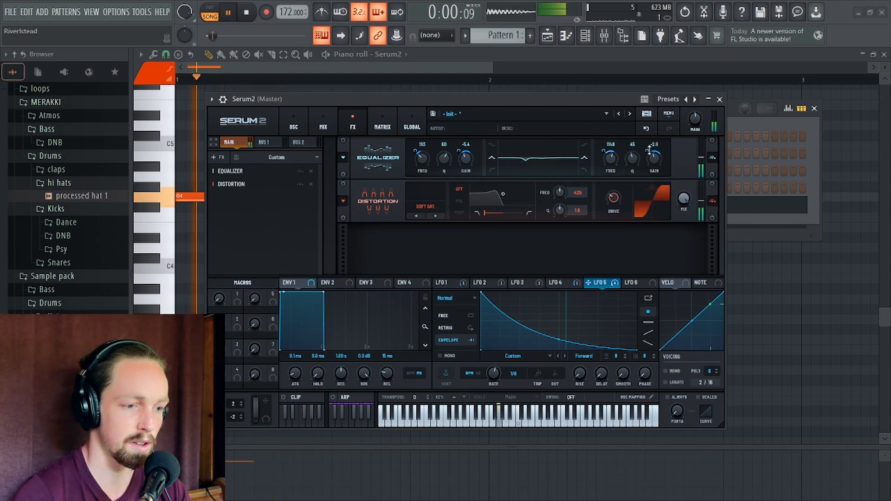
{"action": "key", "text": "space"}
{"action": "key", "text": "space"}
{"action": "key", "text": "space"}
{"action": "key", "text": "space"}
{"action": "key", "text": "space"}
{"action": "key", "text": "space"}
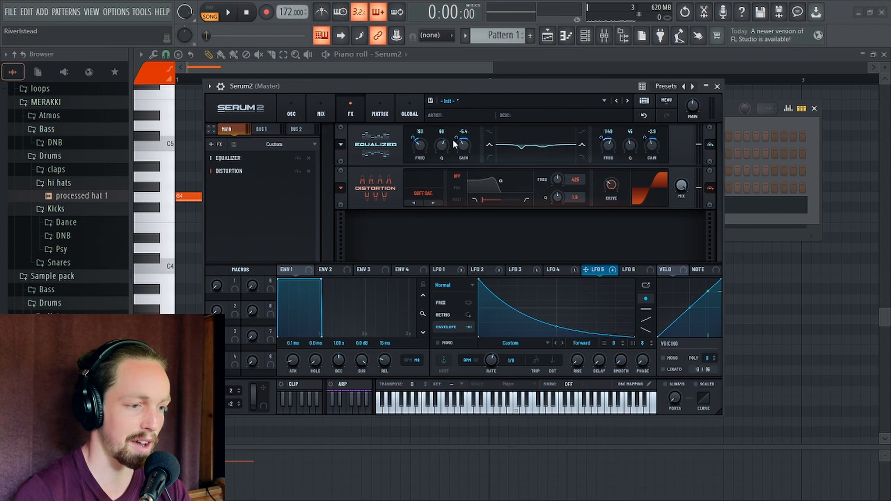
Raise the equalizer's low band gain to about -3.8 dB and make LFO 5's decay curve slightly steeper
{"action": "mouse_move", "coordinate": [456, 136]}
{"action": "scroll", "coordinate": [456, 140], "scroll_direction": "up", "scroll_amount": 3}
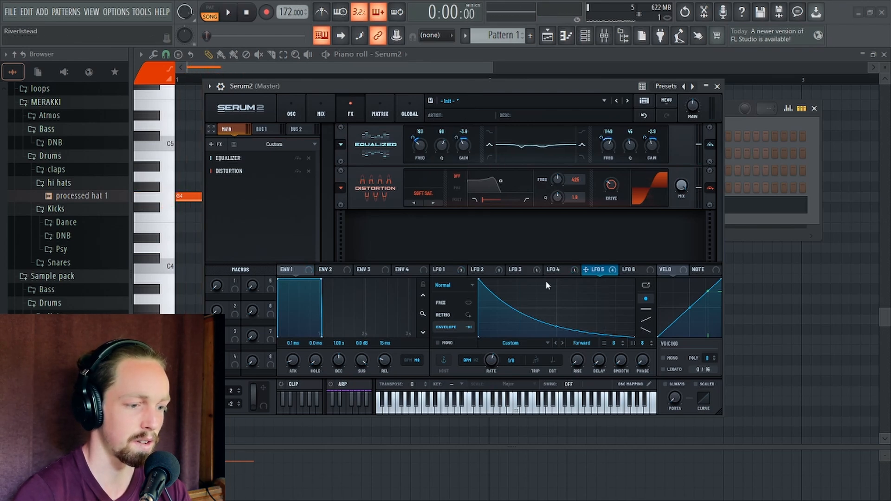
{"action": "left_click_drag", "start_coordinate": [555, 327], "coordinate": [556, 331]}
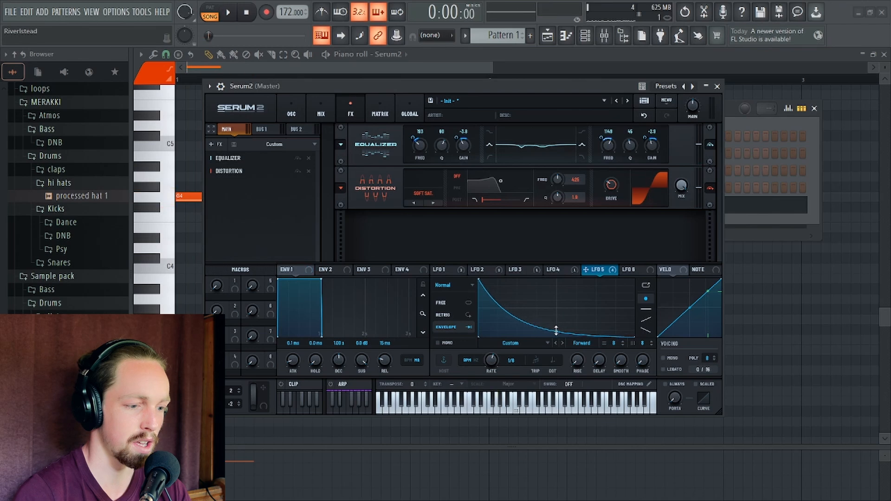
Turn on oscillator C and change its type from Wavetable to Sample
{"action": "mouse_move", "coordinate": [350, 82]}
{"action": "left_mouse_down"}
{"action": "mouse_move", "coordinate": [366, 93]}
{"action": "mouse_move", "coordinate": [355, 100]}
{"action": "mouse_move", "coordinate": [346, 80]}
{"action": "left_mouse_up"}
{"action": "left_click", "coordinate": [297, 135]}
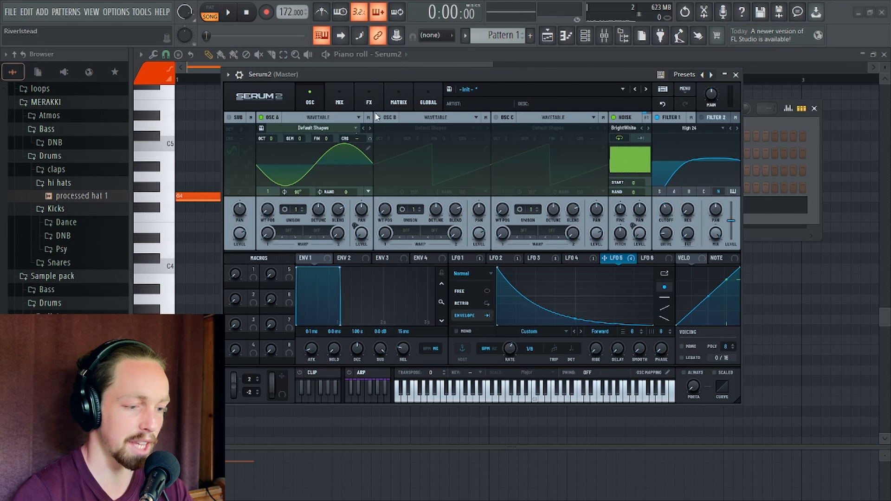
{"action": "left_click_drag", "start_coordinate": [438, 75], "coordinate": [499, 91]}
{"action": "left_click", "coordinate": [491, 132]}
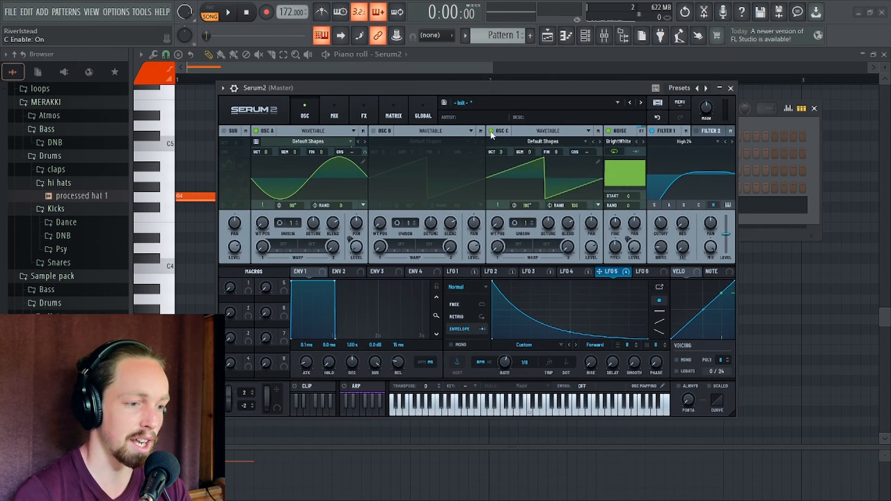
{"action": "left_click", "coordinate": [522, 141]}
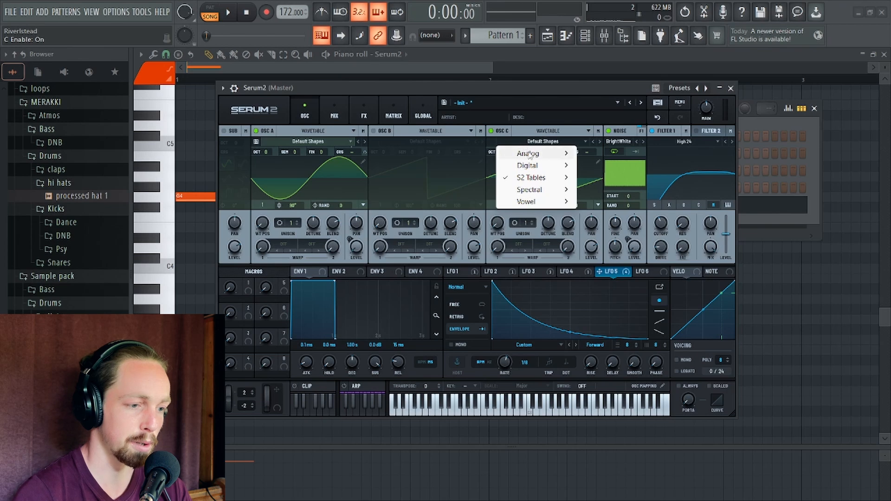
{"action": "left_click", "coordinate": [529, 142]}
{"action": "left_click", "coordinate": [540, 132]}
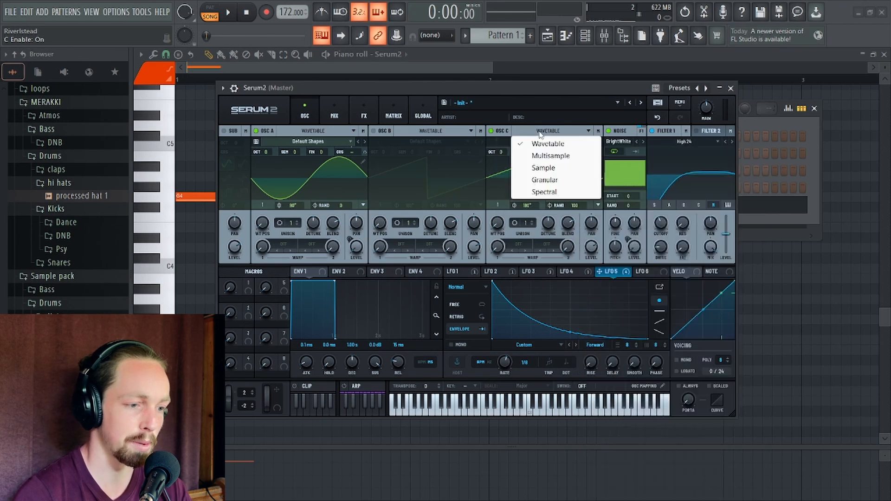
{"action": "left_click", "coordinate": [557, 168]}
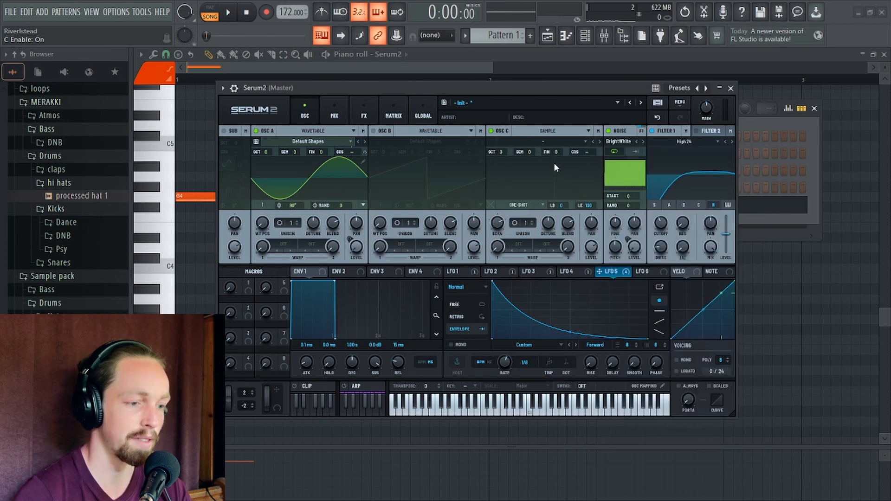
Load the factory non-tonal drum sample 505 Snare into oscillator C
{"action": "left_click", "coordinate": [544, 143]}
{"action": "mouse_move", "coordinate": [548, 168]}
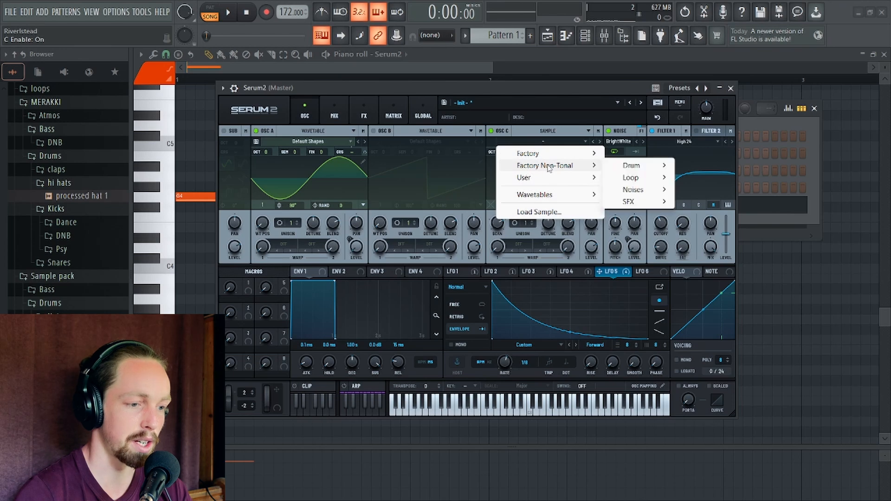
{"action": "mouse_move", "coordinate": [647, 165]}
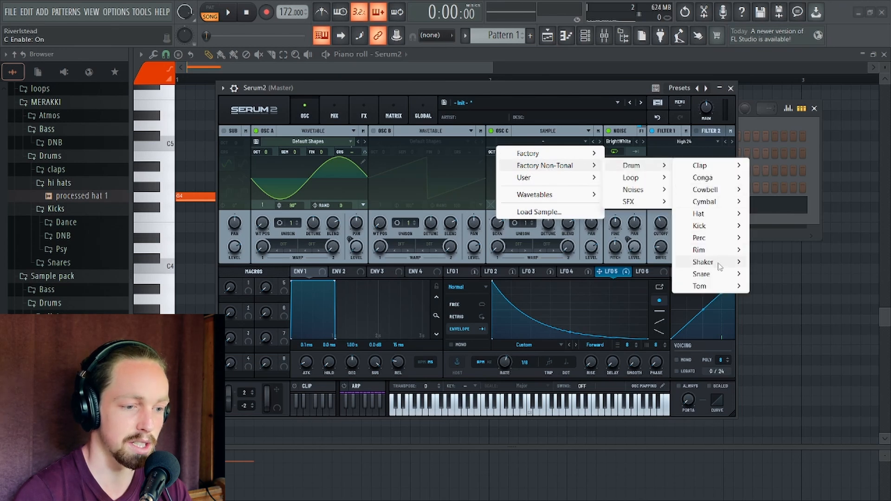
{"action": "mouse_move", "coordinate": [718, 278]}
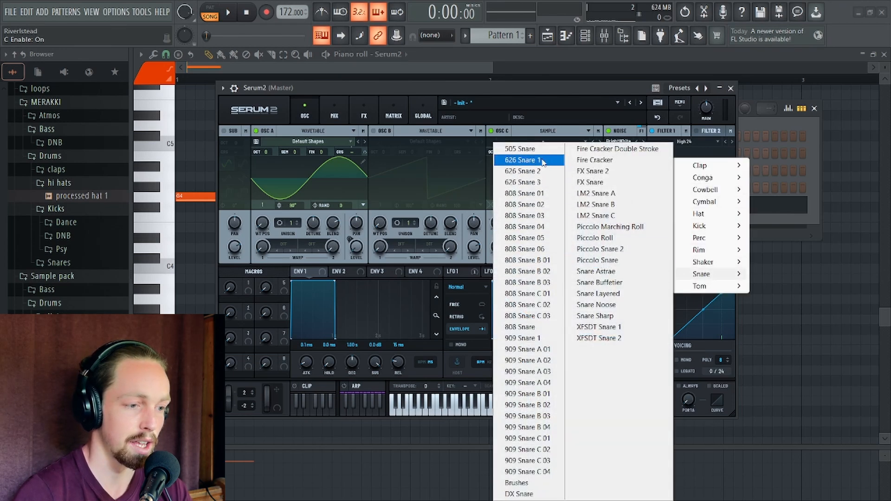
{"action": "left_click", "coordinate": [520, 149]}
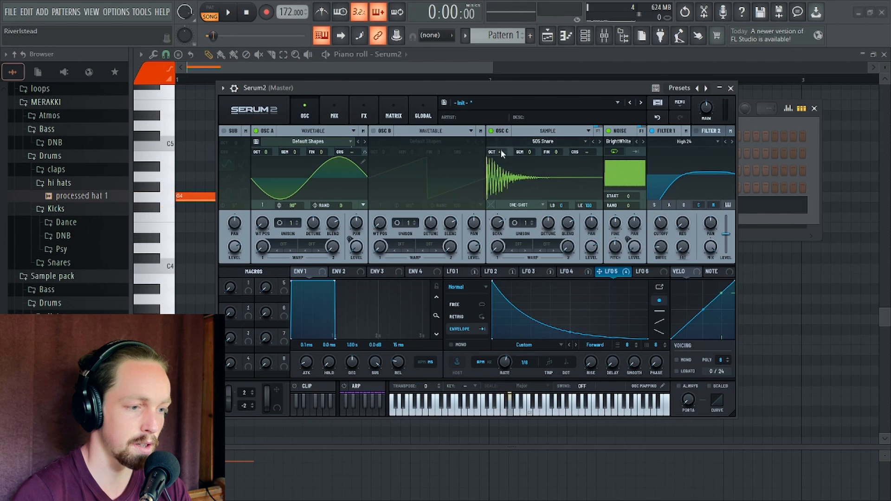
Audition successive factory snares in oscillator C up to 909 Snare B 02 and turn oscillator C off
{"action": "left_click", "coordinate": [600, 141]}
{"action": "key", "text": "space"}
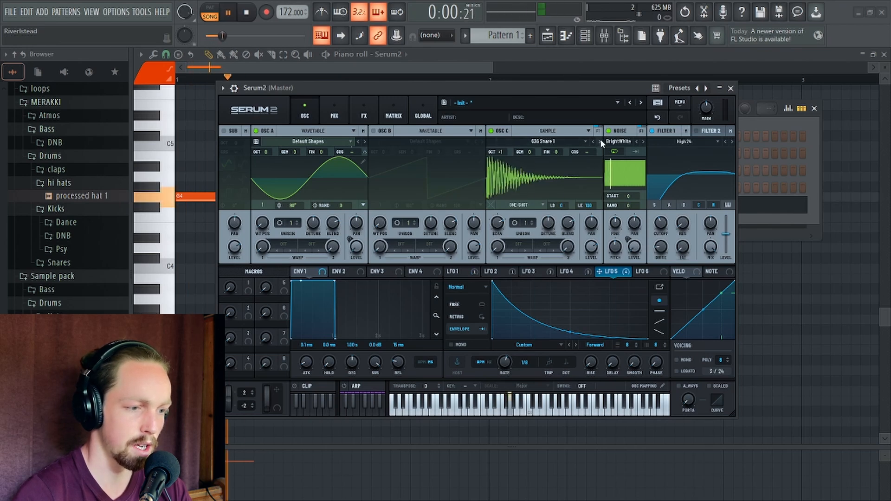
{"action": "left_click", "coordinate": [600, 140]}
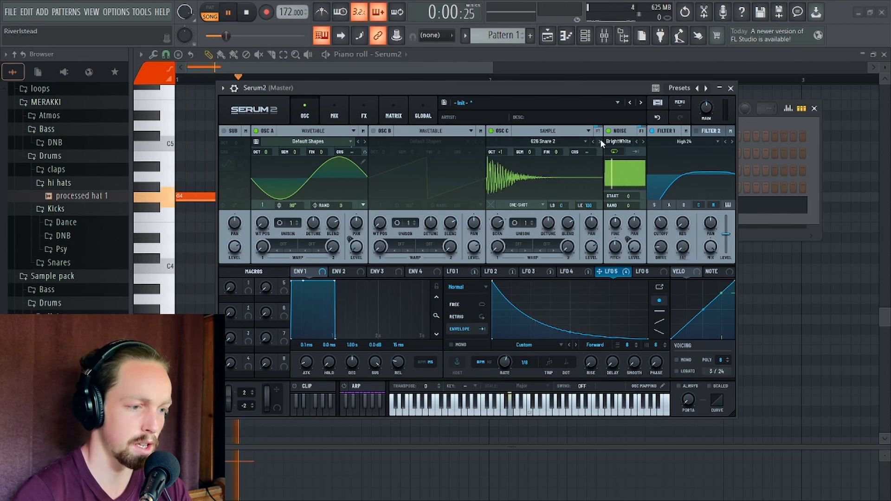
{"action": "key", "text": "space"}
{"action": "left_click", "coordinate": [599, 141]}
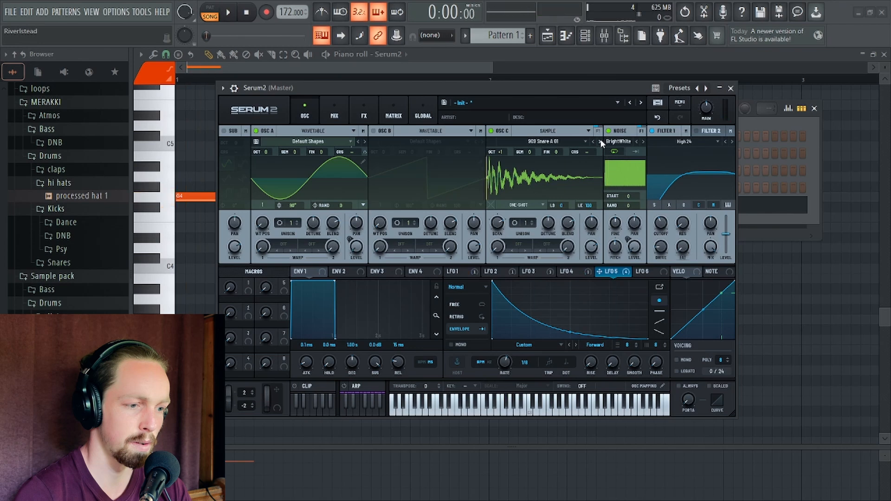
{"action": "left_click", "coordinate": [600, 140]}
{"action": "left_click", "coordinate": [599, 140]}
{"action": "key", "text": "space"}
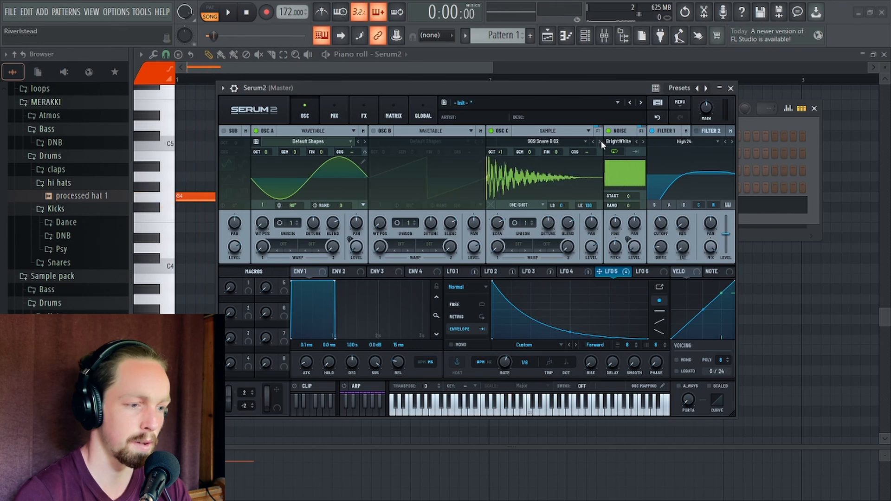
{"action": "left_click", "coordinate": [489, 131]}
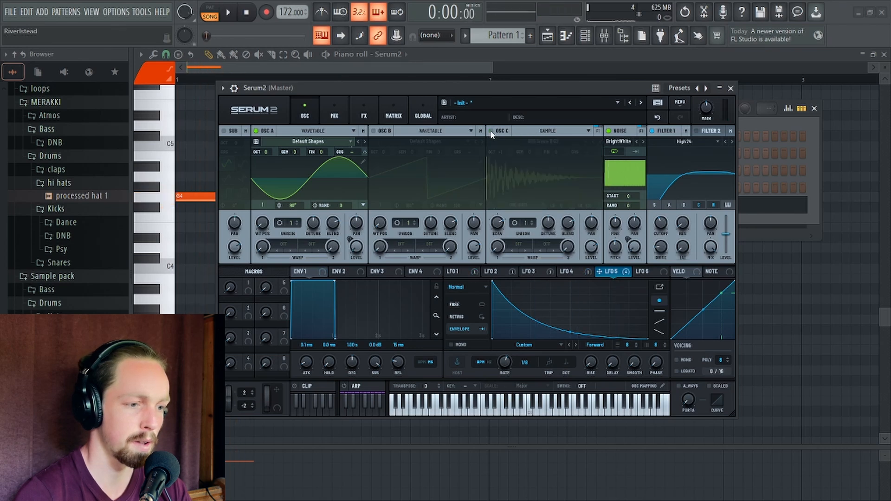
Turn oscillator C back on, load 909 Snare B 04, set its octave to +2 and audition the result
{"action": "left_click", "coordinate": [490, 131]}
{"action": "left_click", "coordinate": [600, 141]}
{"action": "left_click", "coordinate": [599, 141]}
{"action": "key", "text": "space"}
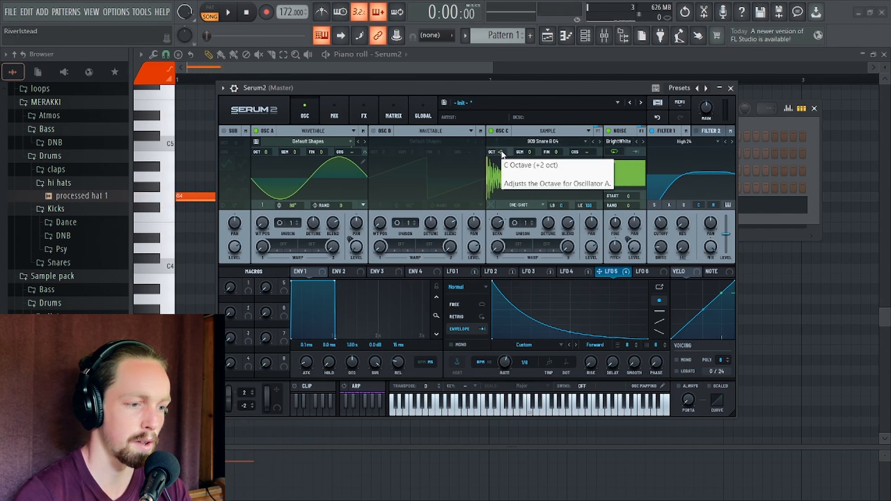
{"action": "scroll", "coordinate": [502, 151], "scroll_direction": "up", "scroll_amount": 2}
{"action": "key", "text": "space"}
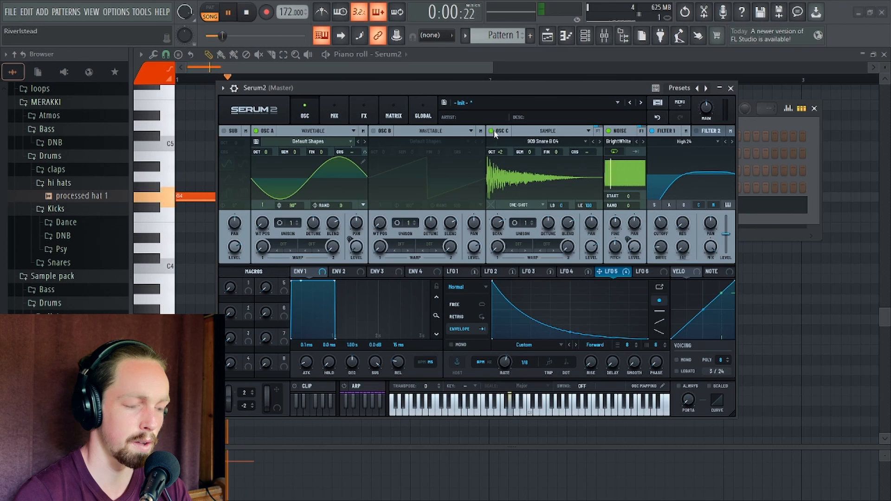
{"action": "key", "text": "space"}
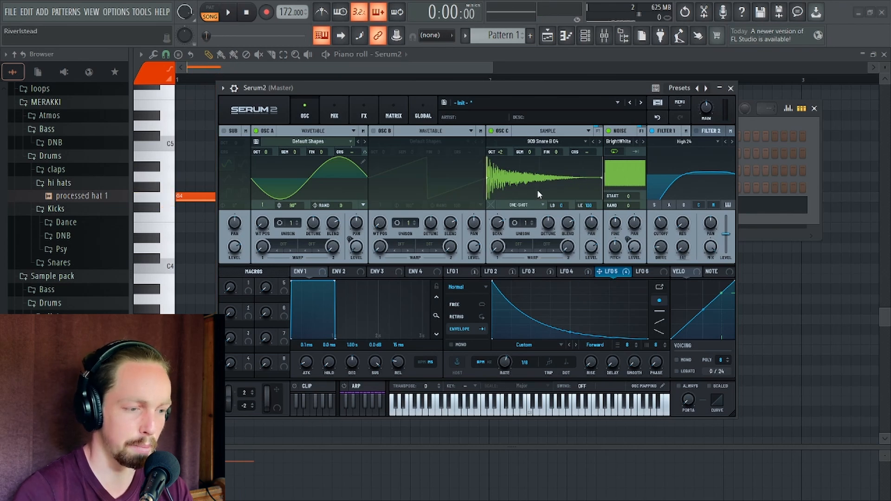
Assign LFO 4 to oscillator C's level with an amount of about 82%, comparing the sound with the oscillator off and on
{"action": "left_click", "coordinate": [575, 273]}
{"action": "left_click_drag", "start_coordinate": [578, 275], "coordinate": [590, 232]}
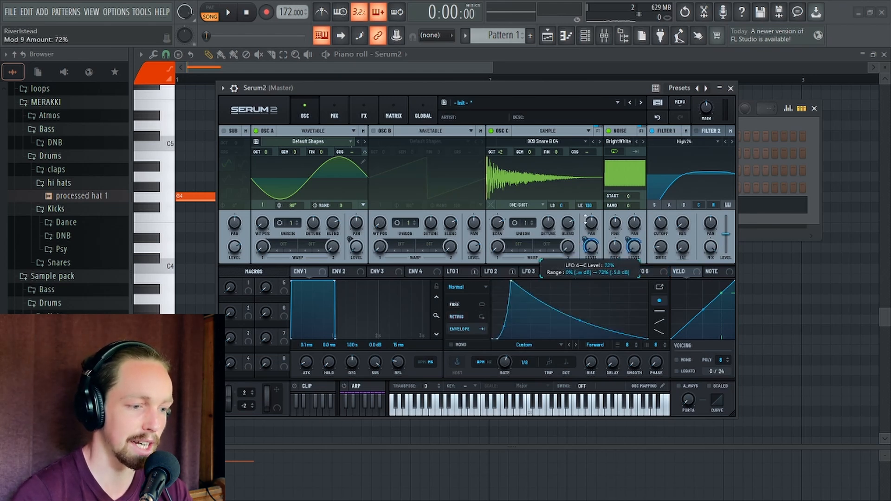
{"action": "key", "text": "space"}
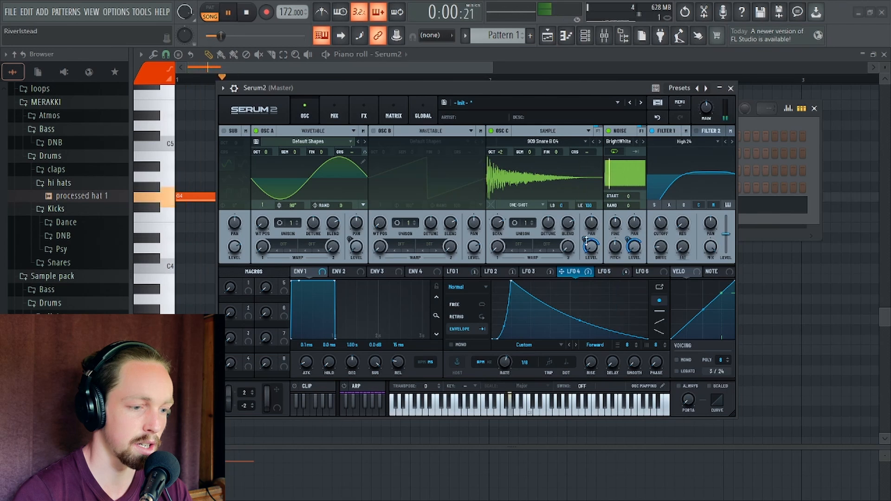
{"action": "left_click", "coordinate": [490, 130]}
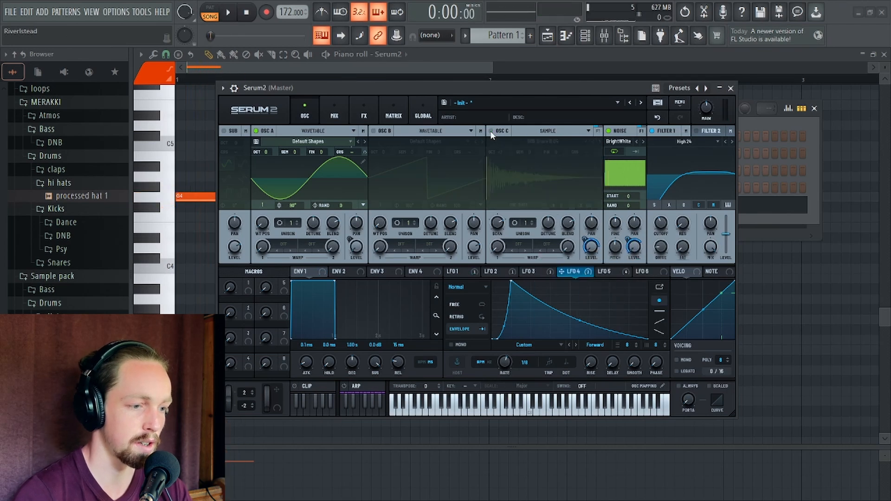
{"action": "left_click", "coordinate": [490, 131]}
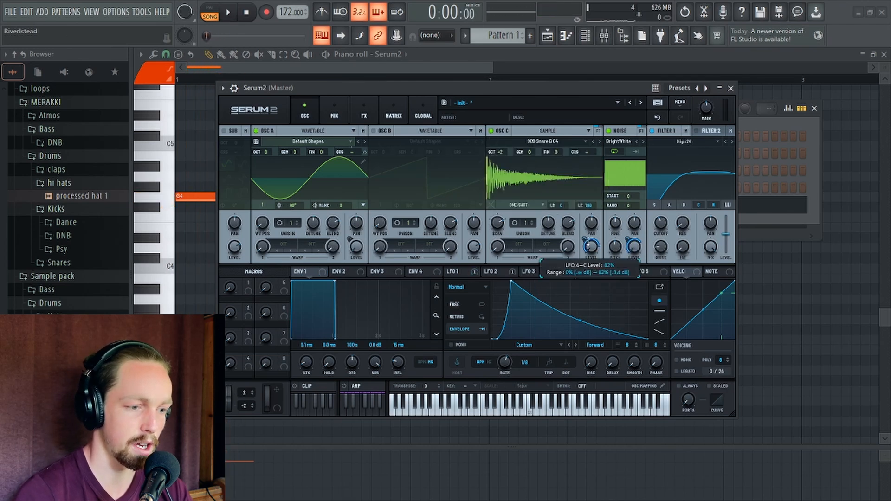
{"action": "key", "text": "space"}
Turn on oscillator B and route it into filter 2, set to Band 24 with about 12% drive
{"action": "left_click", "coordinate": [374, 130]}
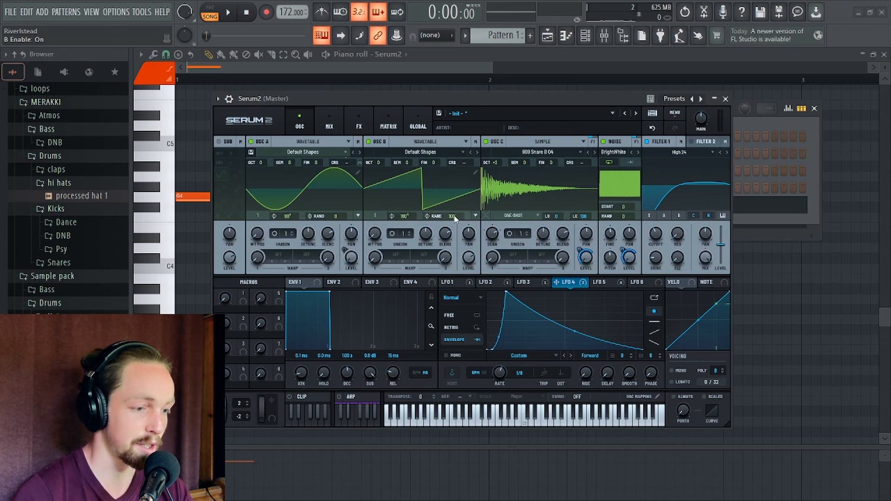
{"action": "left_click", "coordinate": [707, 142]}
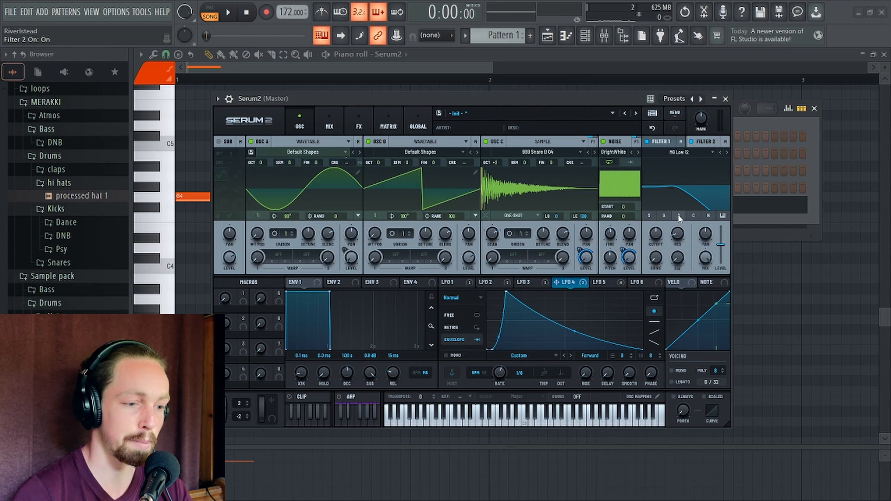
{"action": "left_click", "coordinate": [675, 158]}
{"action": "mouse_move", "coordinate": [682, 165]}
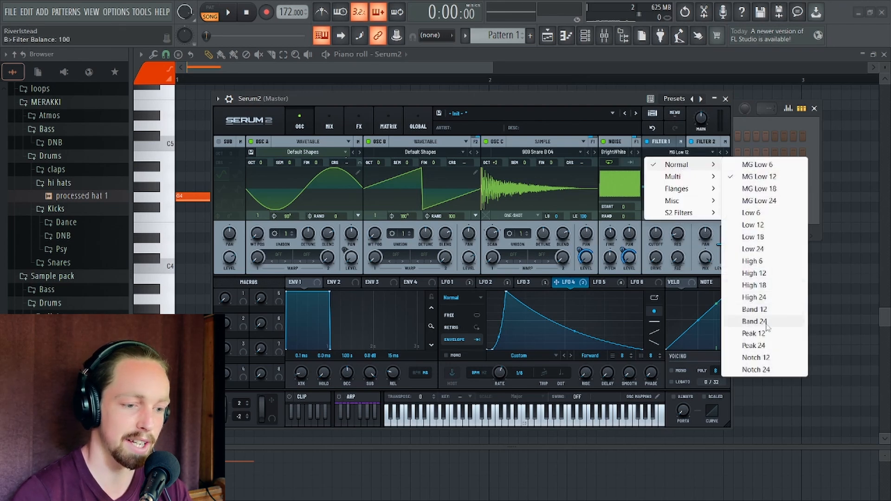
{"action": "left_click", "coordinate": [769, 325]}
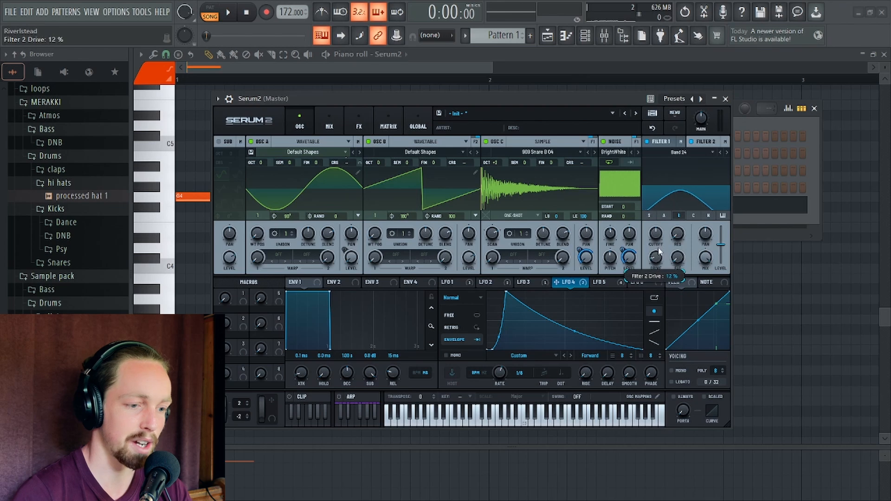
Set oscillator B's random phase to 0 and assign LFO 4 to its level
{"action": "left_click_drag", "start_coordinate": [438, 216], "coordinate": [449, 443]}
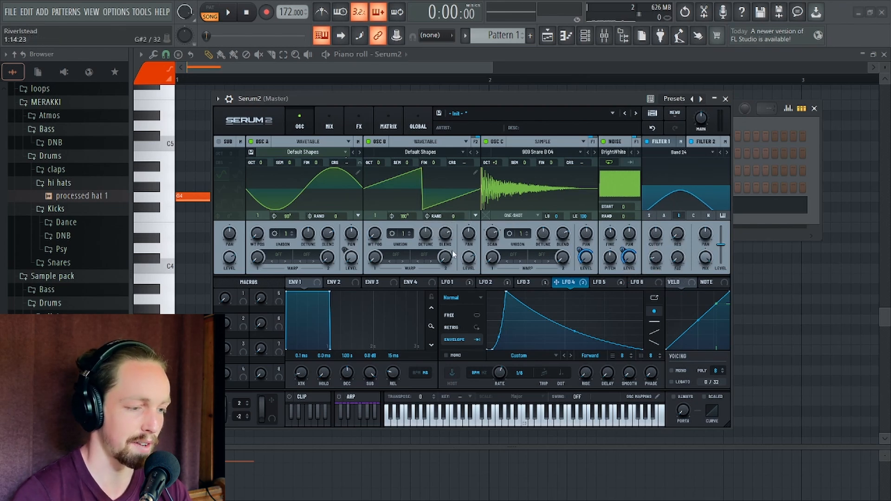
{"action": "left_click_drag", "start_coordinate": [557, 286], "coordinate": [469, 259]}
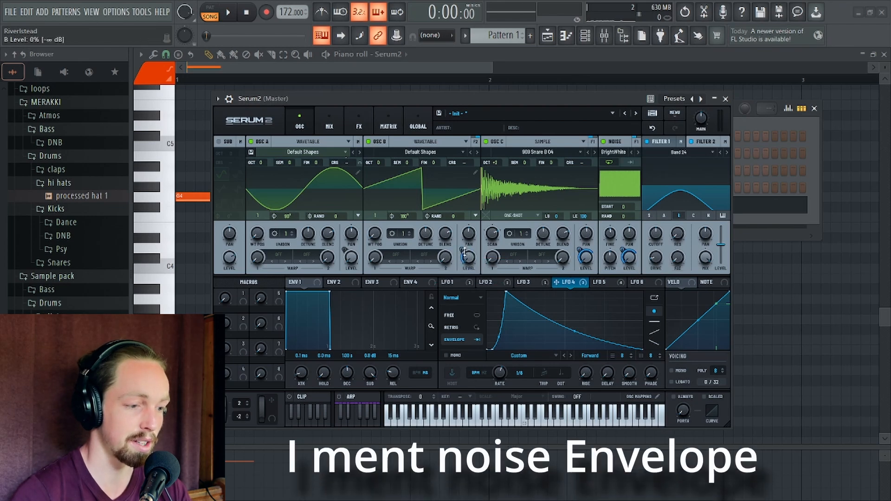
{"action": "right_click", "coordinate": [461, 253]}
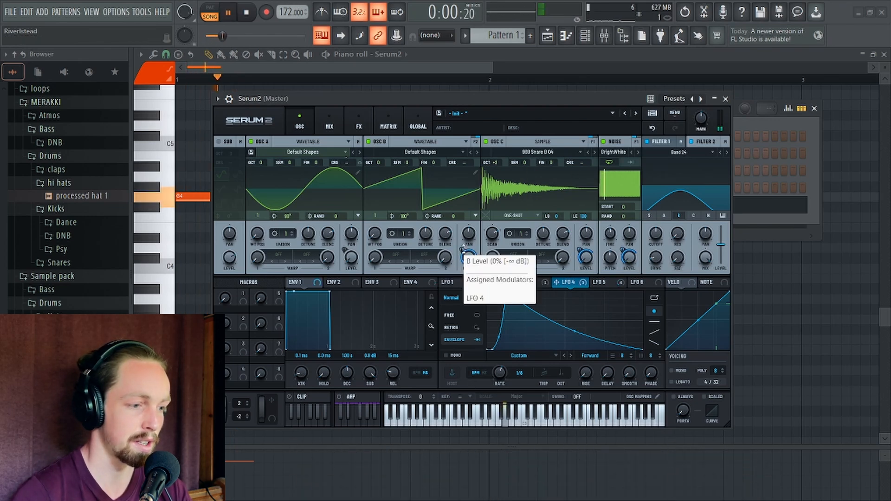
Set oscillator B's first warp mode to FM (Noise) and audition the result
{"action": "left_click", "coordinate": [401, 258]}
{"action": "mouse_move", "coordinate": [417, 327]}
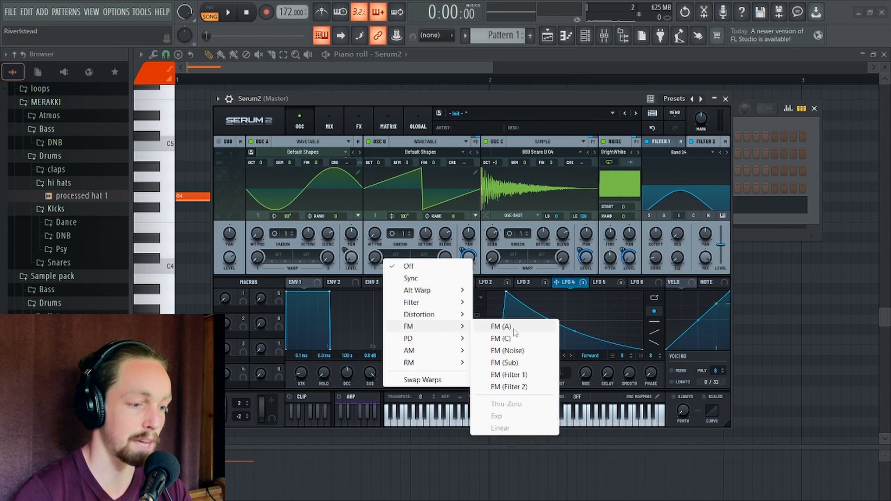
{"action": "left_click", "coordinate": [519, 351]}
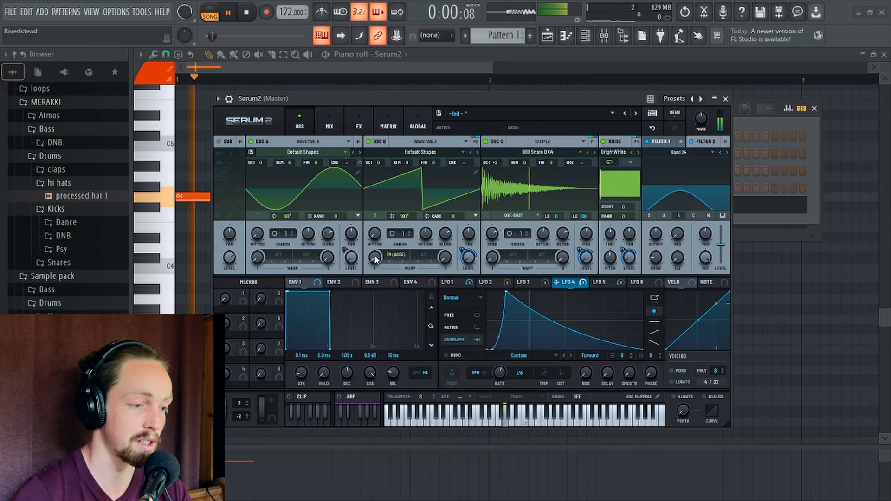
{"action": "key", "text": "space"}
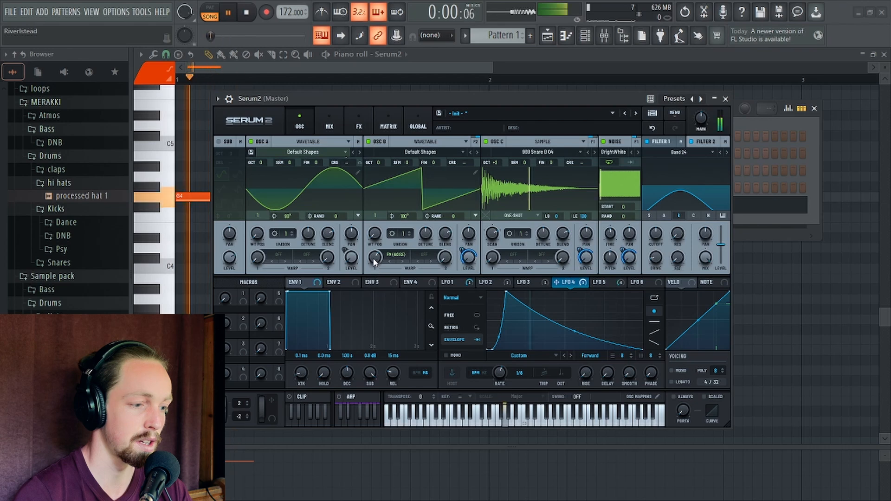
{"action": "key", "text": "space"}
Raise filter 2's cutoff to about 1 kHz while auditioning the drum
{"action": "left_click_drag", "start_coordinate": [655, 229], "coordinate": [657, 238]}
{"action": "key", "text": "space"}
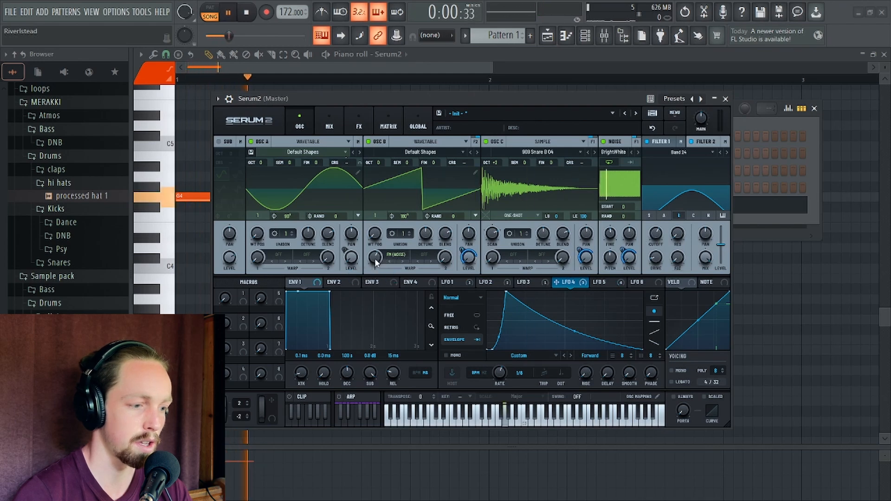
{"action": "key", "text": "space"}
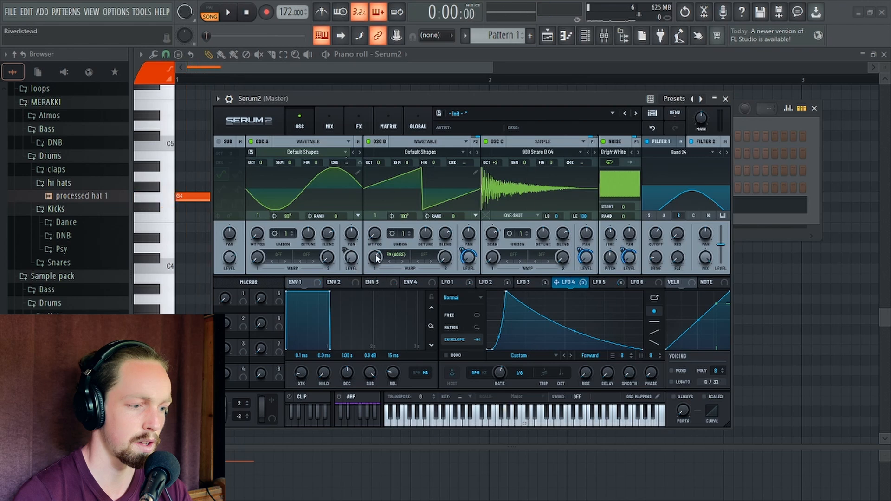
{"action": "key", "text": "space"}
Set oscillator B to 6 unison voices with a detune of about 0.08 and audition it
{"action": "left_click_drag", "start_coordinate": [405, 236], "coordinate": [409, 246]}
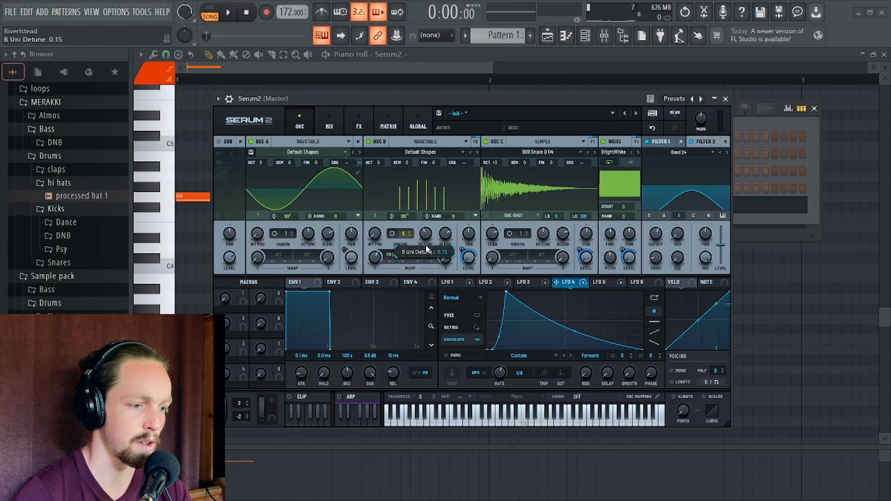
{"action": "key", "text": "space"}
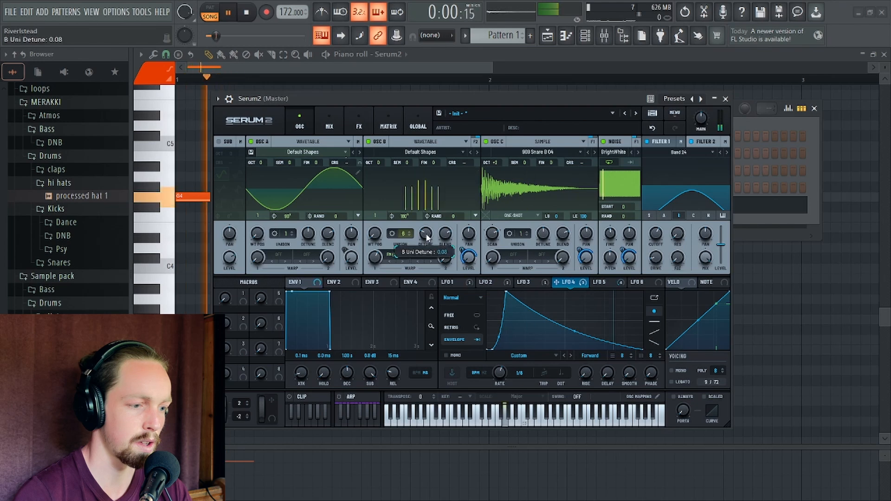
{"action": "key", "text": "space"}
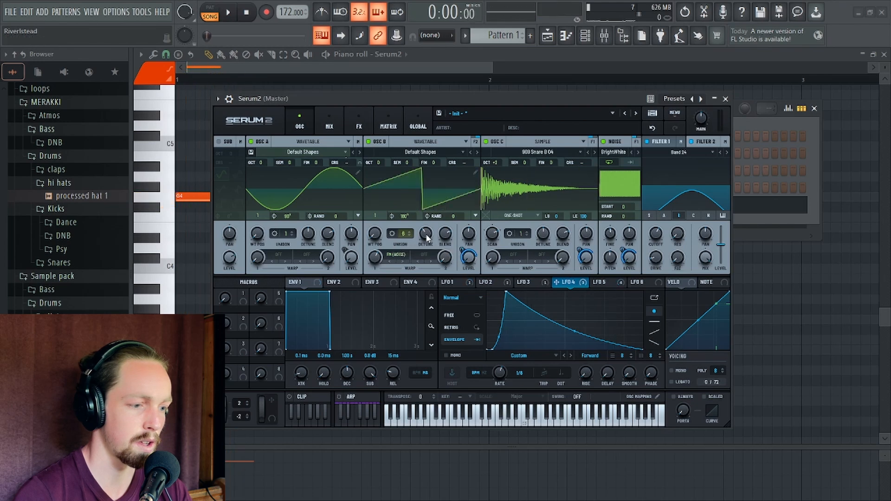
{"action": "key", "text": "space"}
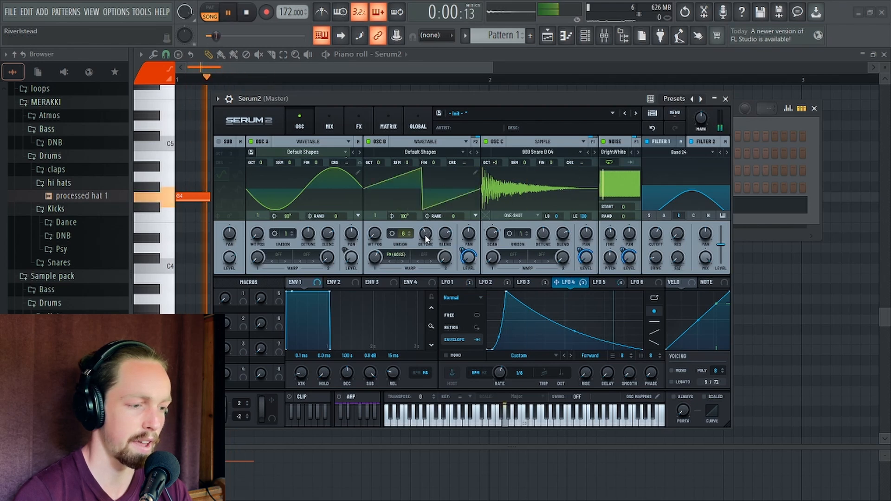
{"action": "key", "text": "space"}
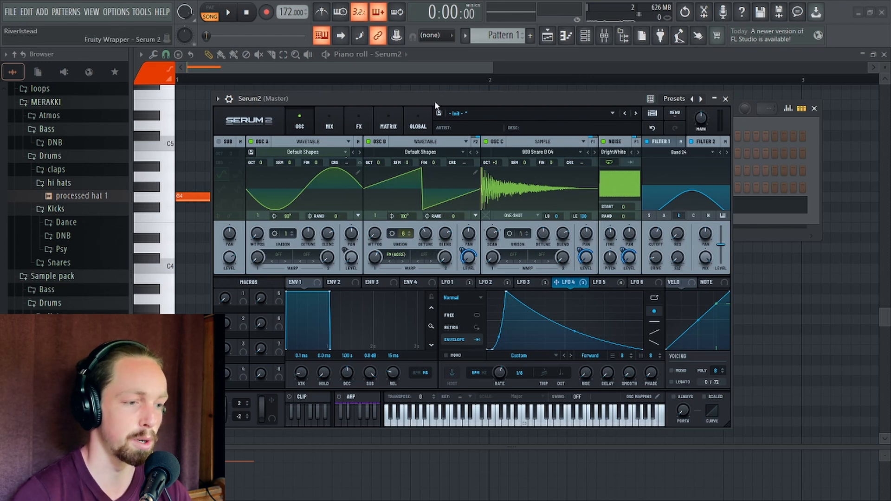
Assign LFO 5 to filter 2's cutoff with a modulation amount of about 22%
{"action": "left_click_drag", "start_coordinate": [435, 102], "coordinate": [435, 117]}
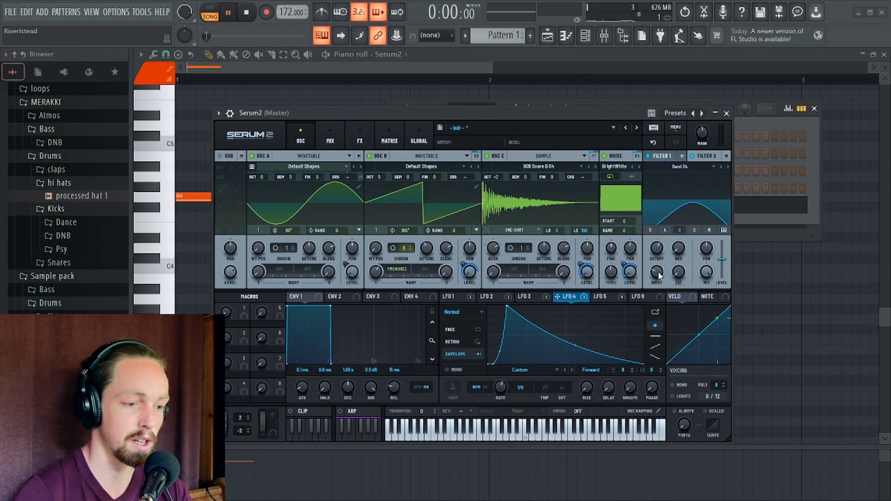
{"action": "key", "text": "space"}
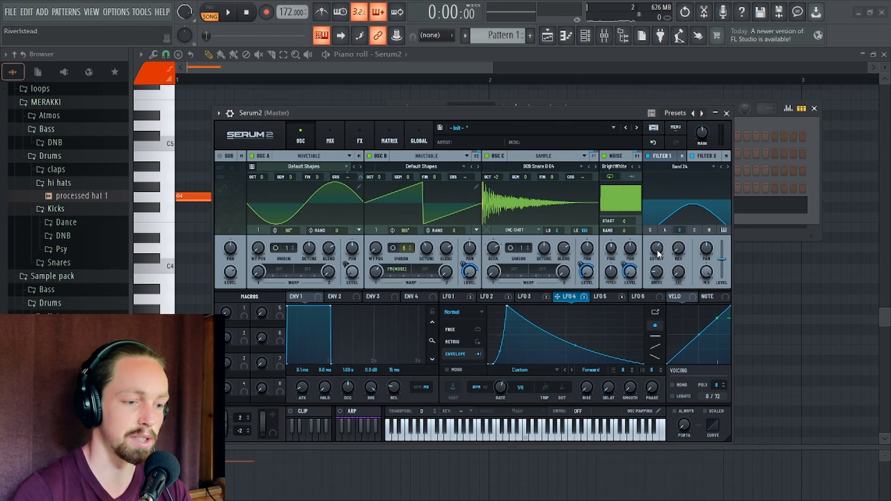
{"action": "mouse_move", "coordinate": [657, 255]}
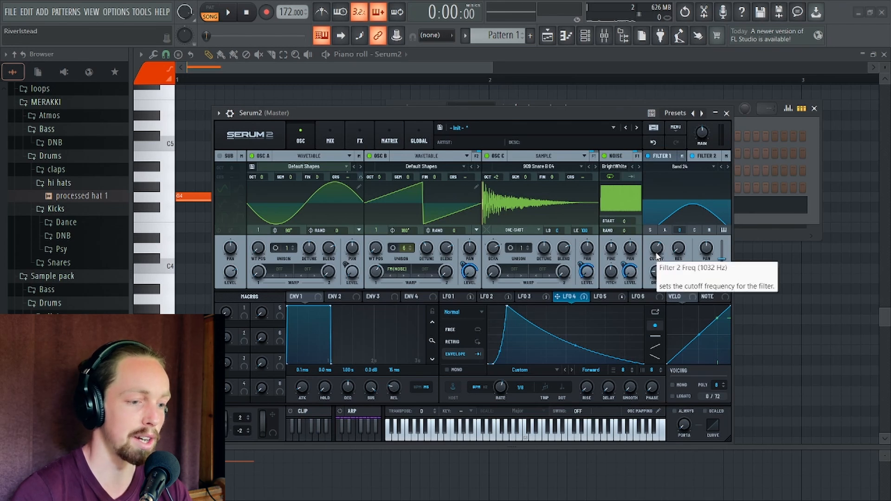
{"action": "right_click", "coordinate": [600, 295]}
{"action": "left_click", "coordinate": [594, 293]}
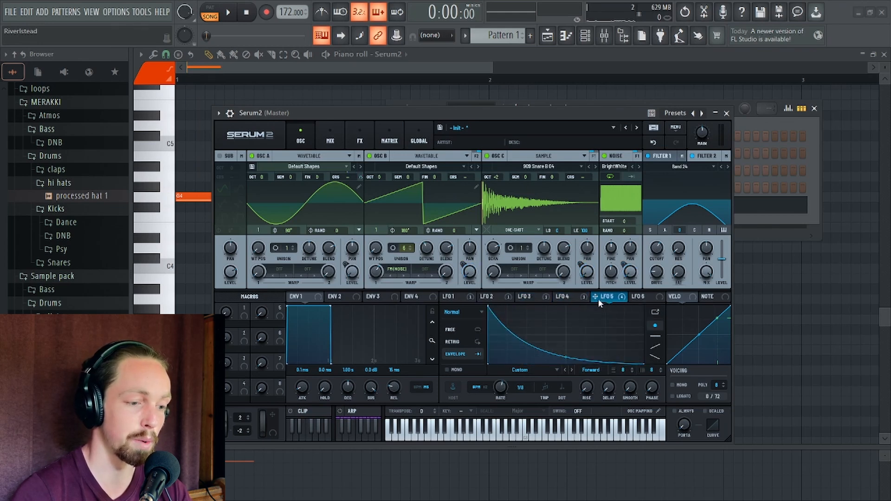
{"action": "left_click_drag", "start_coordinate": [606, 299], "coordinate": [655, 248]}
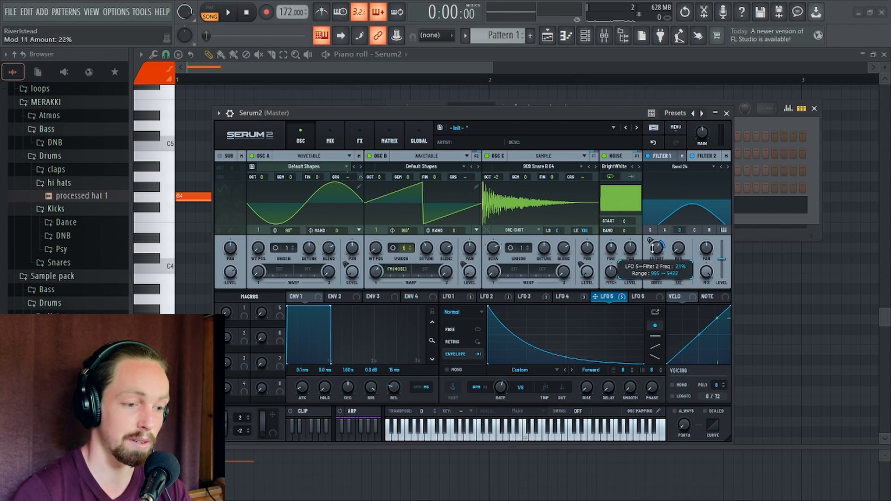
Change LFO 5's modulation amount on filter 2's cutoff to about -9% and audition the sound
{"action": "key", "text": "space"}
{"action": "key", "text": "space"}
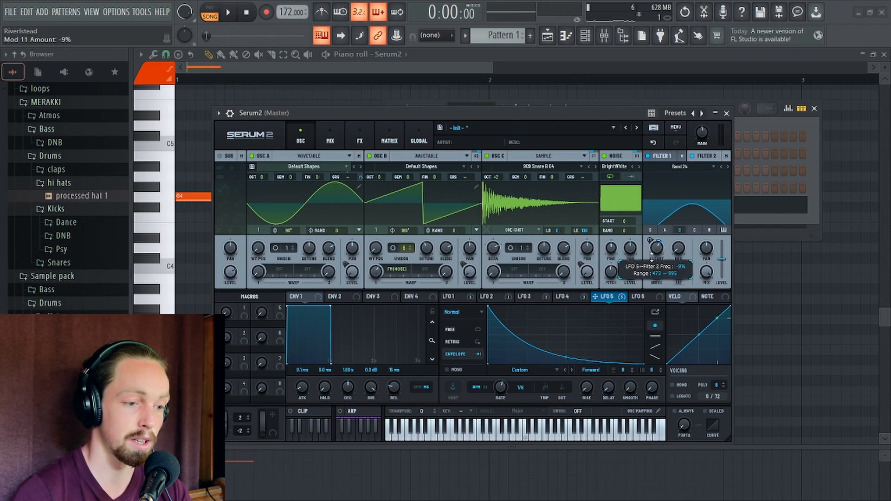
{"action": "key", "text": "space"}
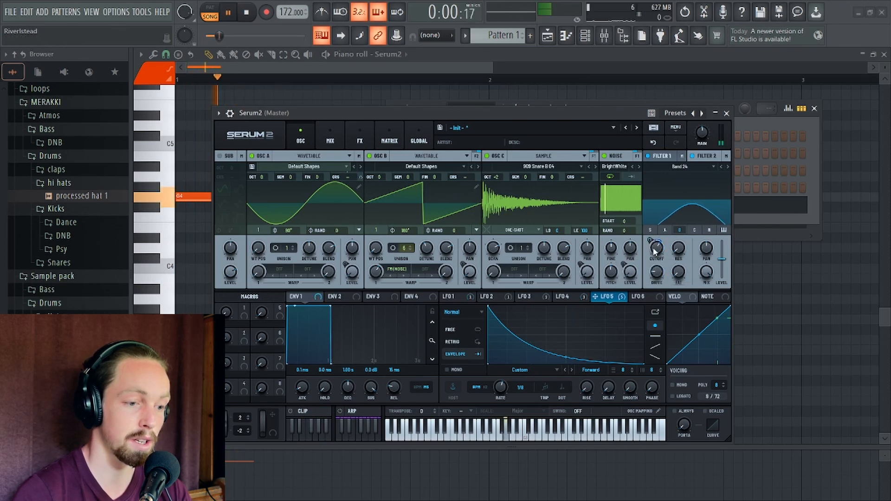
{"action": "key", "text": "space"}
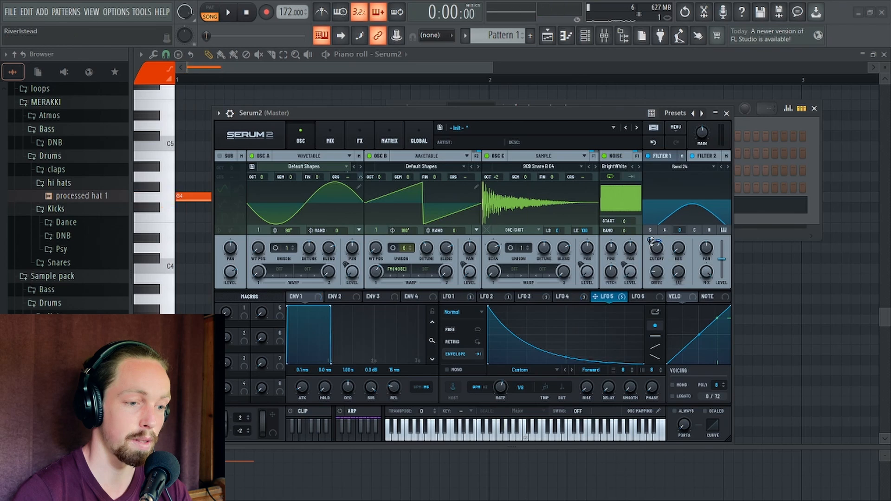
{"action": "key", "text": "space"}
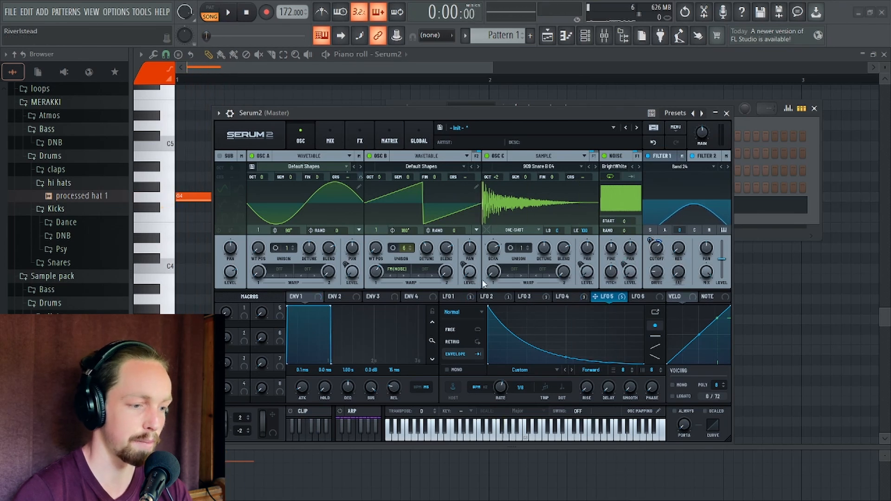
Set LFO 4's modulation amount on oscillator B's level to about 60% while auditioning
{"action": "left_click", "coordinate": [565, 296]}
{"action": "left_click", "coordinate": [601, 297]}
{"action": "left_click", "coordinate": [525, 296]}
{"action": "left_click", "coordinate": [566, 297]}
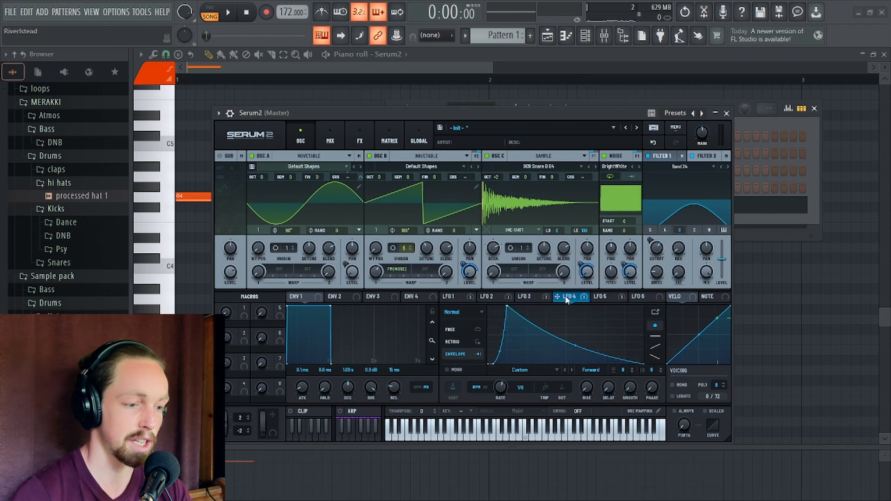
{"action": "key", "text": "space"}
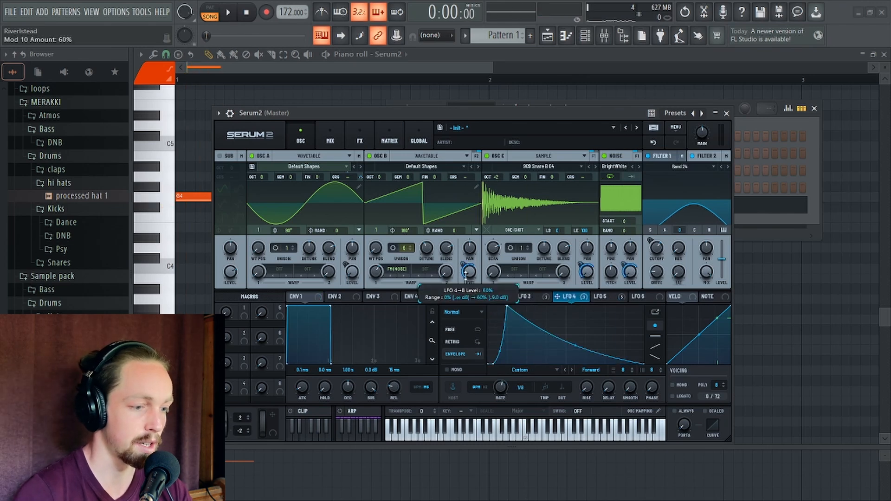
Set LFO 4's modulation amount to about 42% on oscillator C's level and 59% on the noise level while auditioning
{"action": "key", "text": "space"}
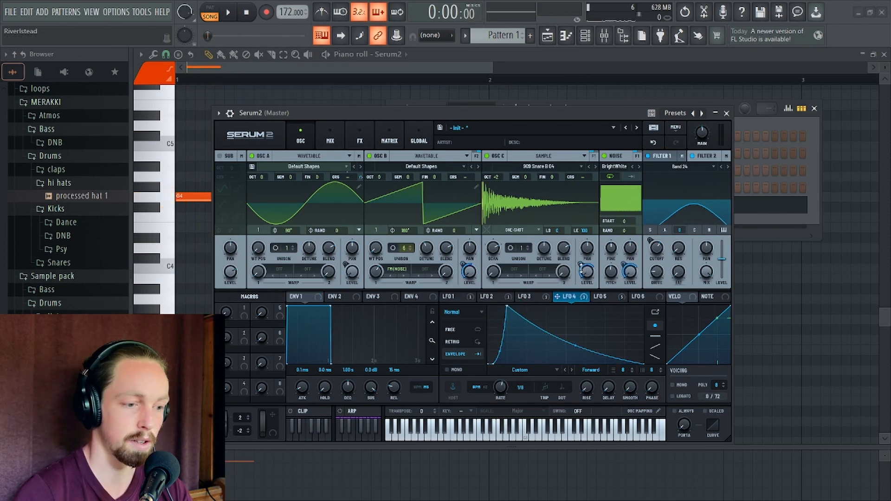
{"action": "mouse_move", "coordinate": [578, 279]}
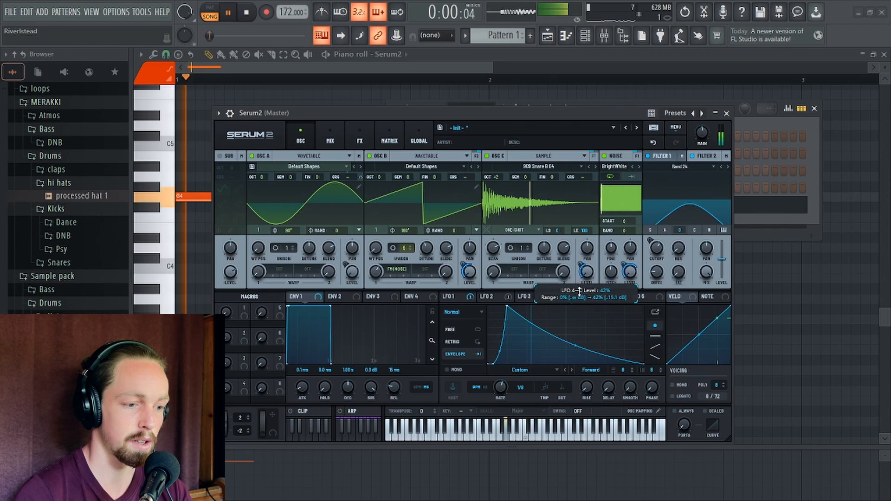
{"action": "key", "text": "space"}
{"action": "mouse_move", "coordinate": [624, 263]}
{"action": "key", "text": "space"}
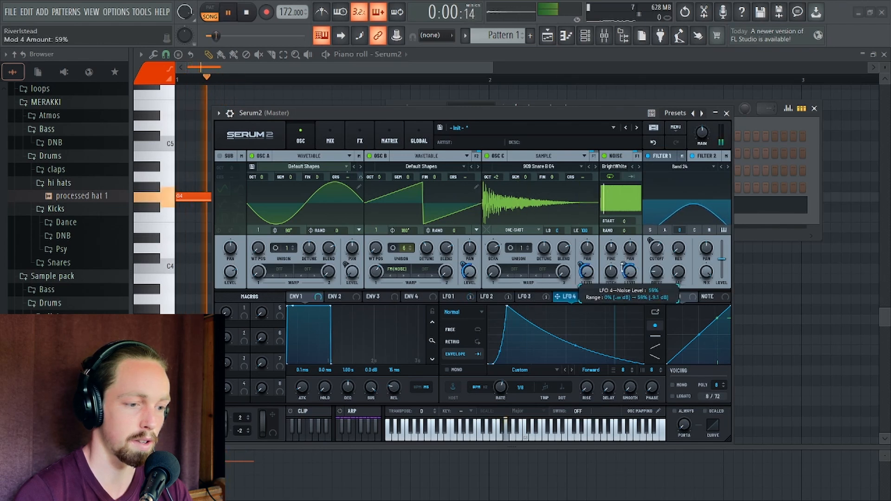
{"action": "mouse_move", "coordinate": [581, 259]}
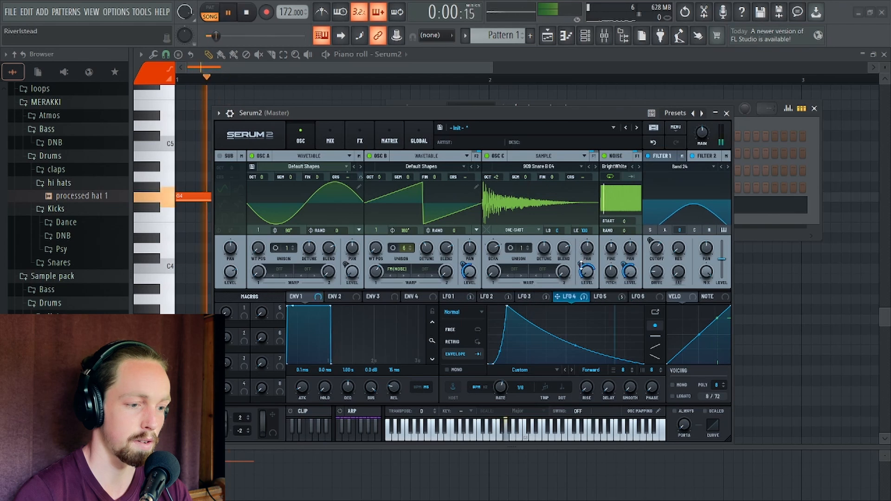
{"action": "key", "text": "space"}
Raise oscillator B's pitch to +7 semitones and toggle the oscillator off and back on
{"action": "left_click_drag", "start_coordinate": [726, 114], "coordinate": [724, 91]}
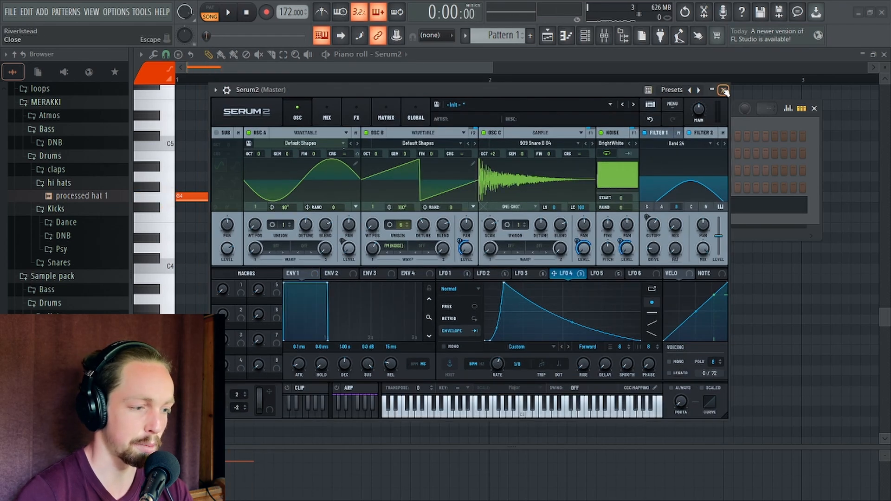
{"action": "left_click_drag", "start_coordinate": [397, 154], "coordinate": [413, 122]}
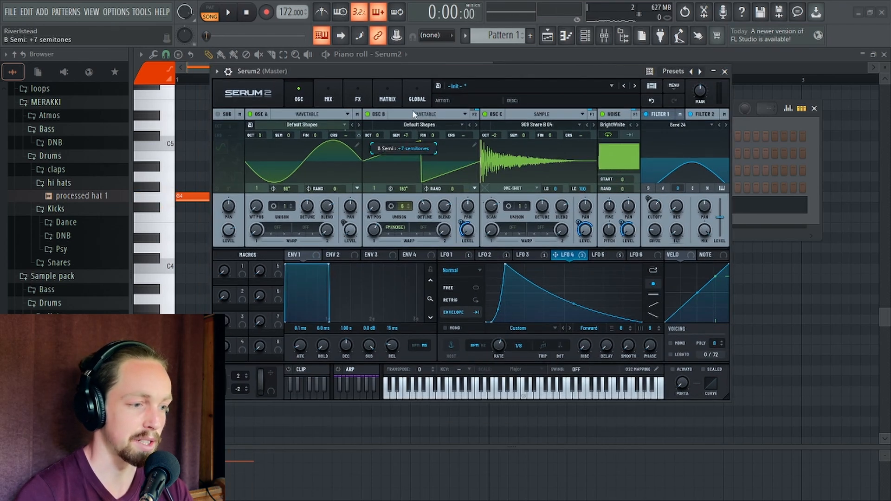
{"action": "left_click", "coordinate": [368, 128]}
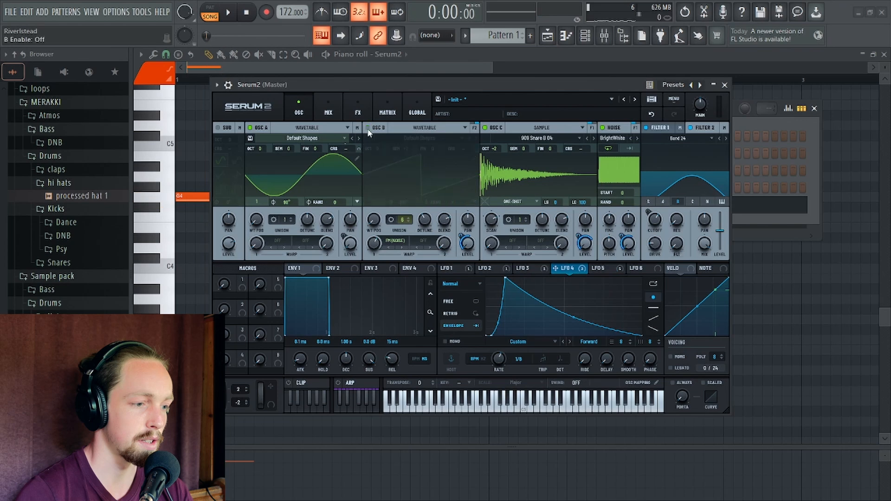
{"action": "left_click", "coordinate": [368, 128]}
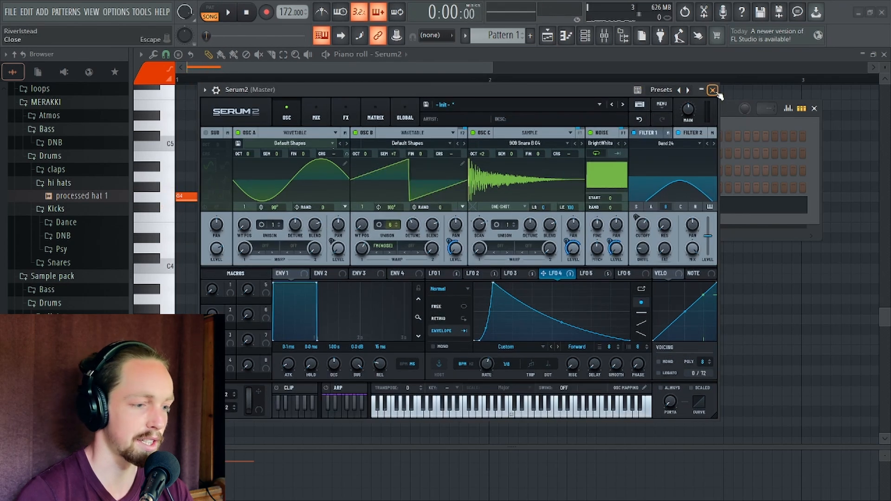
Close the first Serum 2 instance and add a second one to the channel rack for the layer 1 pattern
{"action": "left_click", "coordinate": [716, 92]}
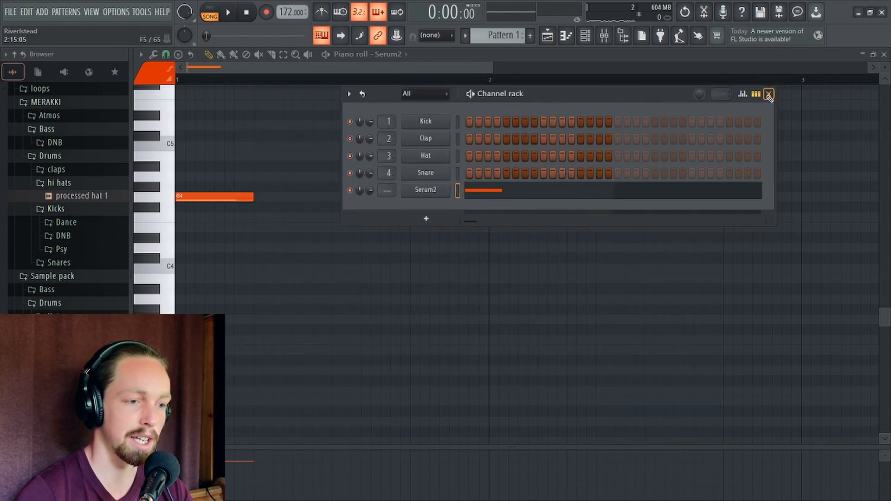
{"action": "left_click", "coordinate": [768, 95]}
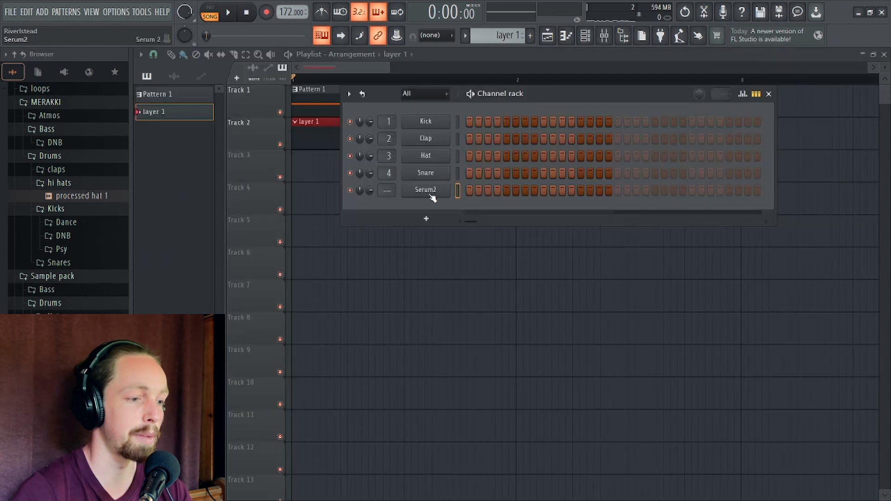
{"action": "left_click", "coordinate": [427, 217]}
{"action": "left_click", "coordinate": [457, 38]}
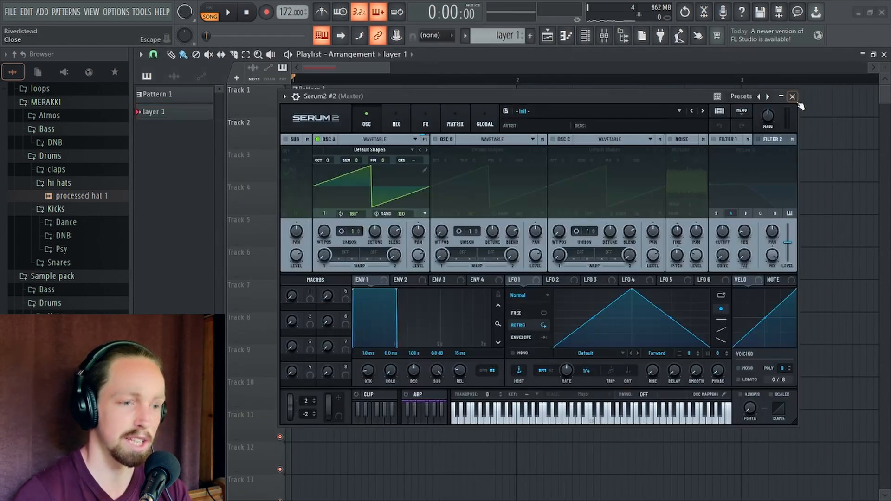
{"action": "left_click", "coordinate": [793, 97]}
Place a one-beat G4 note at the start of bar 1 in the layer 1 pattern's piano roll
{"action": "double_click", "coordinate": [303, 134]}
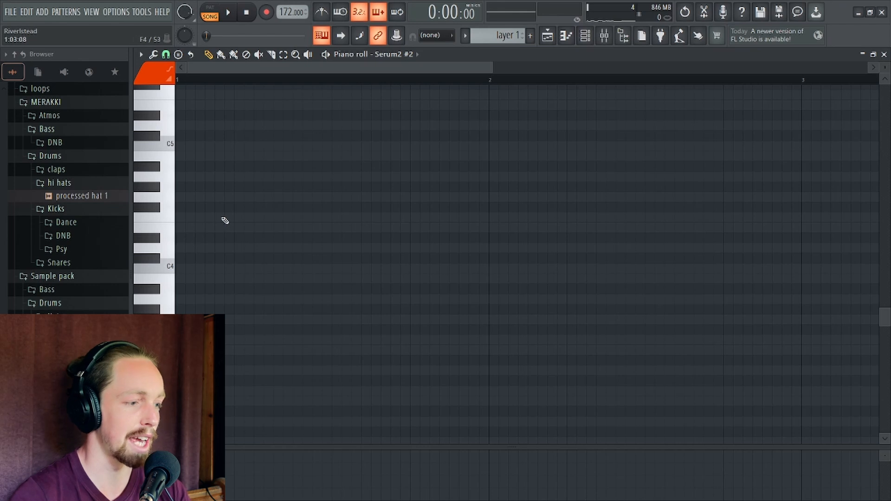
{"action": "left_click", "coordinate": [185, 197]}
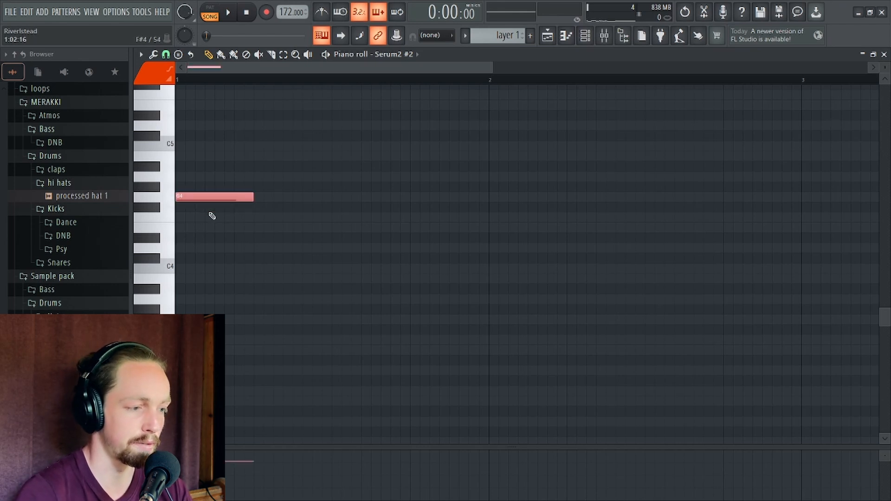
{"action": "left_click", "coordinate": [883, 54]}
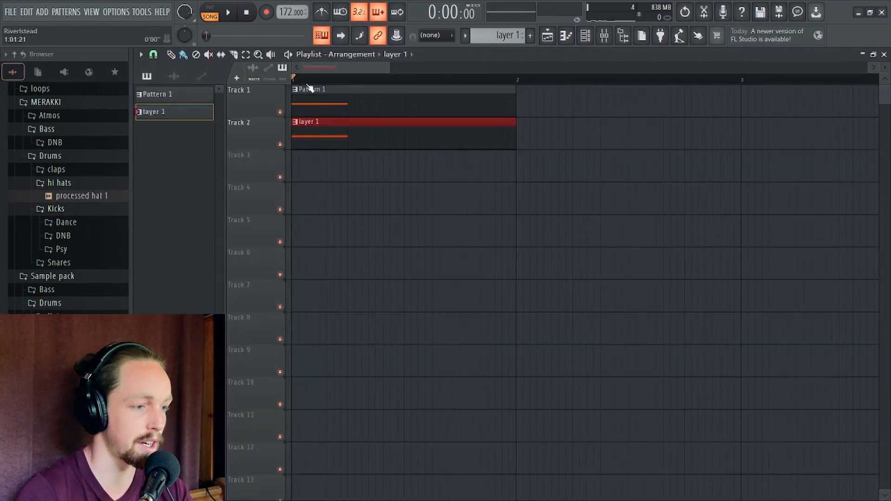
In the second Serum 2, replace oscillator A's wavetable frame with a sine and set its pitch to +3 semitones
{"action": "key", "text": "F6"}
{"action": "left_click", "coordinate": [397, 175]}
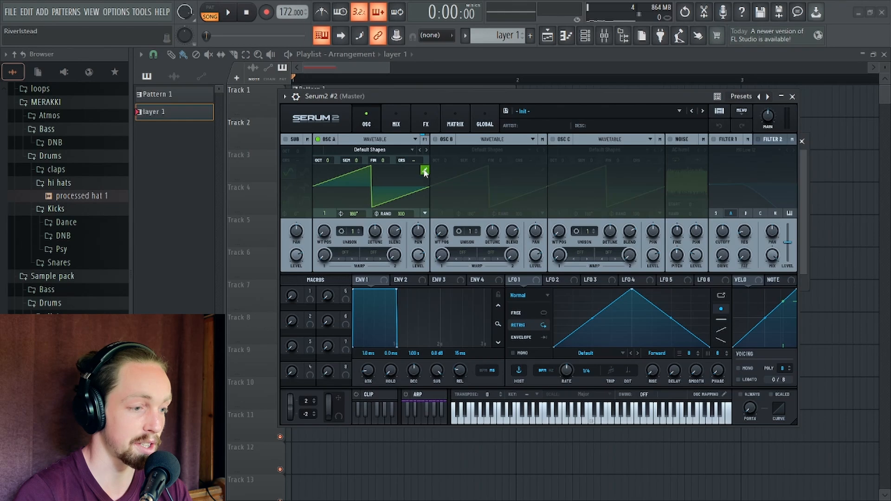
{"action": "left_click", "coordinate": [424, 171]}
{"action": "right_click", "coordinate": [381, 120]}
{"action": "left_click", "coordinate": [400, 170]}
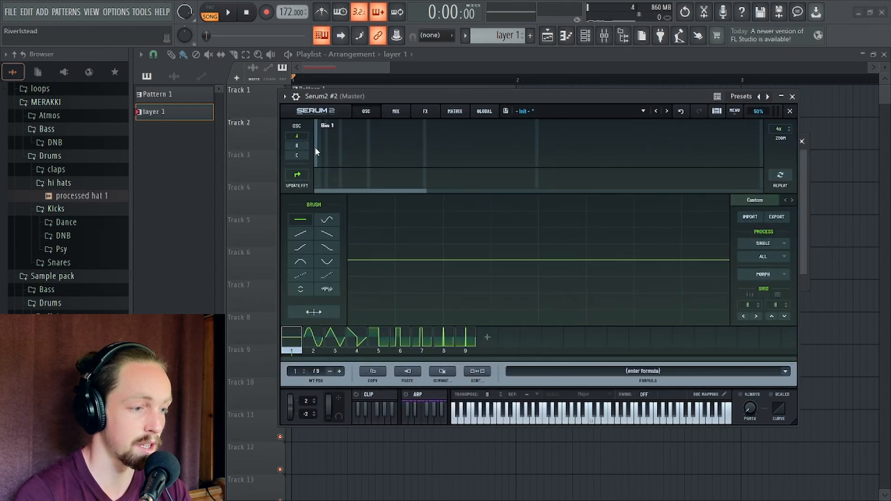
{"action": "left_click", "coordinate": [366, 111]}
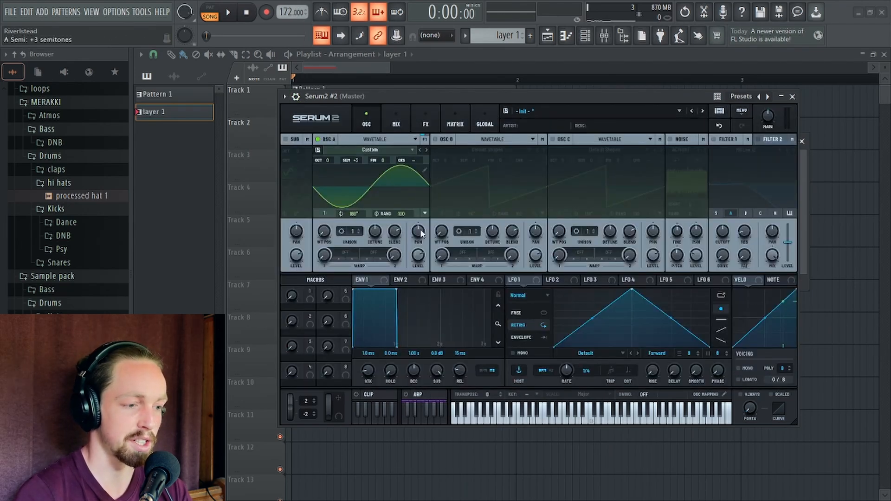
Enable oscillator B and clear its first wavetable frame in the wavetable editor
{"action": "left_click", "coordinate": [436, 139]}
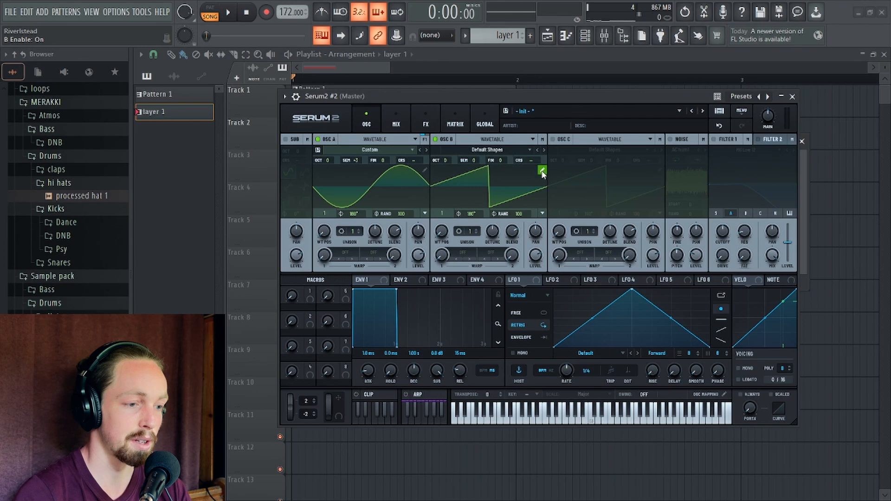
{"action": "left_click", "coordinate": [542, 173]}
{"action": "right_click", "coordinate": [422, 137]}
{"action": "left_click", "coordinate": [452, 166]}
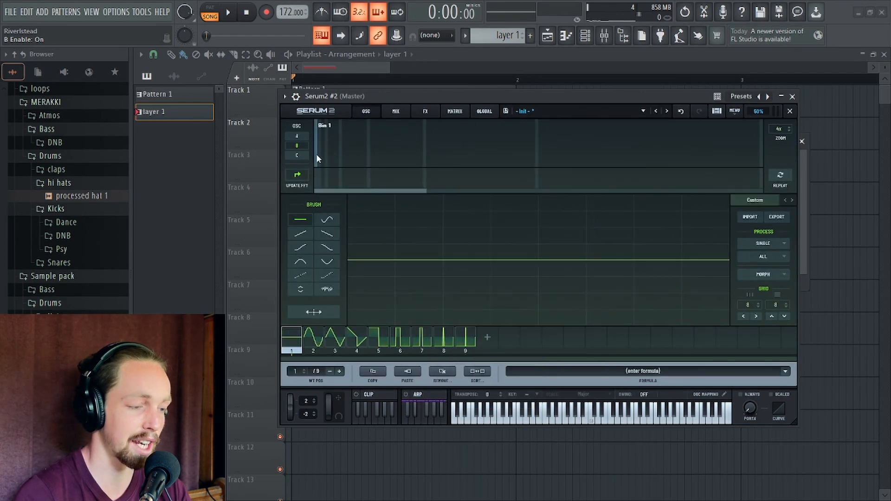
Build oscillator B's waveform from a strong fundamental in bin 1 plus several weaker, spaced-out higher harmonics
{"action": "left_click", "coordinate": [316, 154]}
{"action": "left_click", "coordinate": [325, 150]}
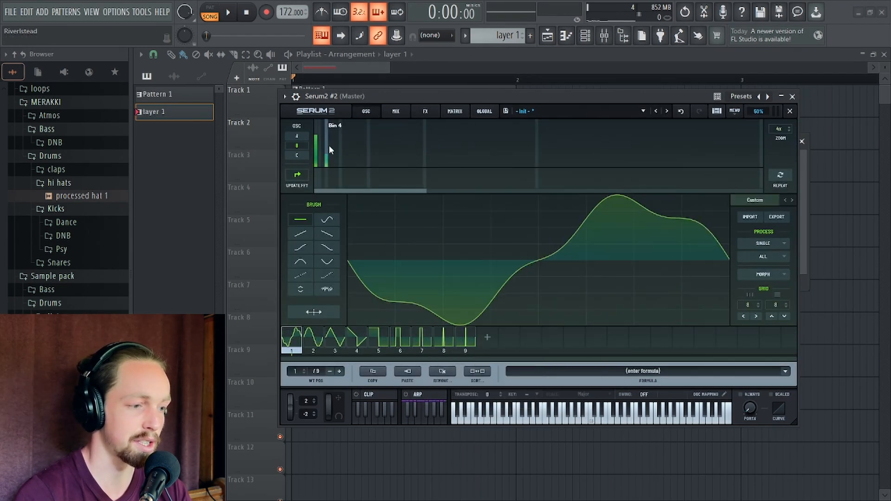
{"action": "left_click", "coordinate": [333, 154]}
{"action": "left_click", "coordinate": [350, 154]}
{"action": "left_click", "coordinate": [368, 161]}
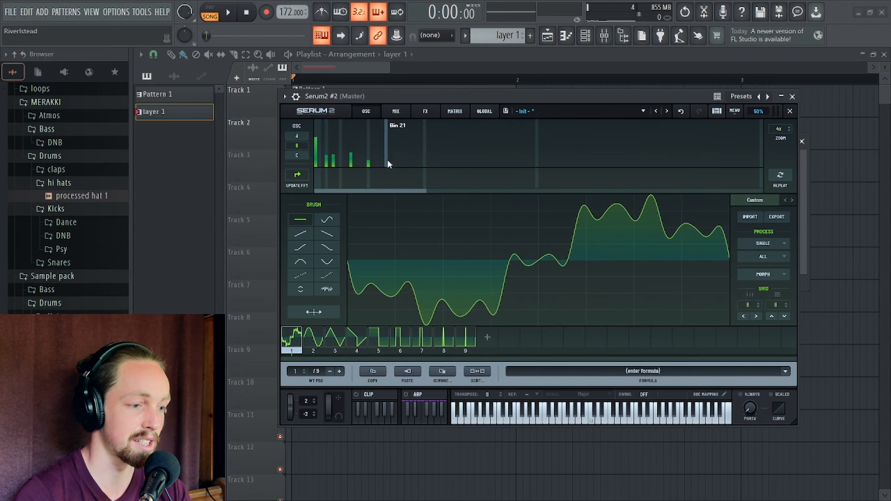
{"action": "left_click", "coordinate": [386, 158]}
{"action": "left_click", "coordinate": [413, 160]}
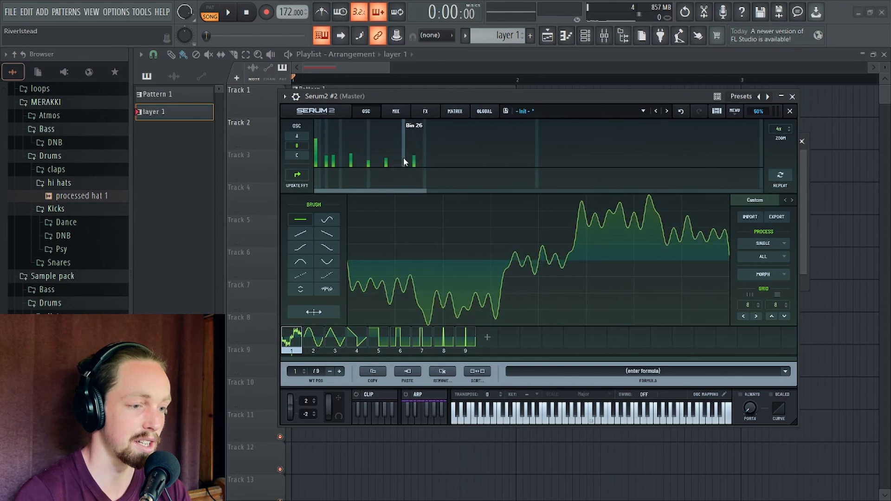
{"action": "key", "text": "Escape"}
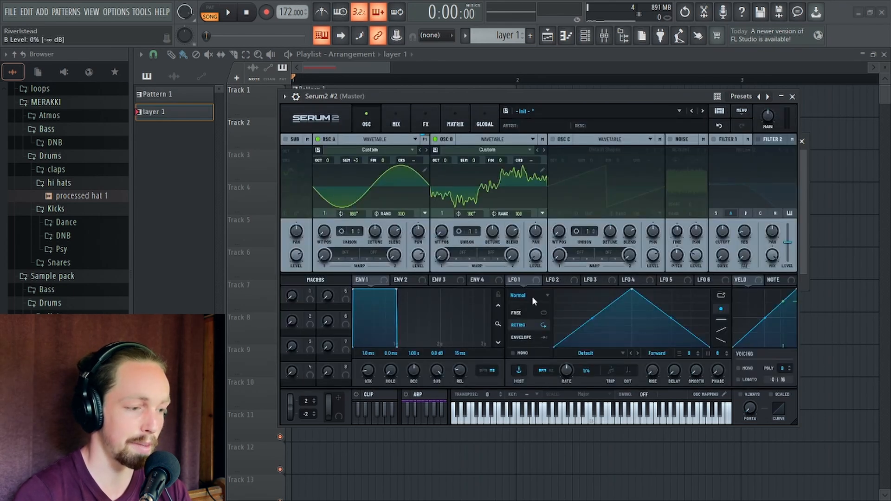
Lower oscillator B's level to 0% and set oscillator A's warp mode to FM (B)
{"action": "left_click", "coordinate": [345, 253]}
{"action": "mouse_move", "coordinate": [375, 325]}
{"action": "left_click", "coordinate": [459, 325]}
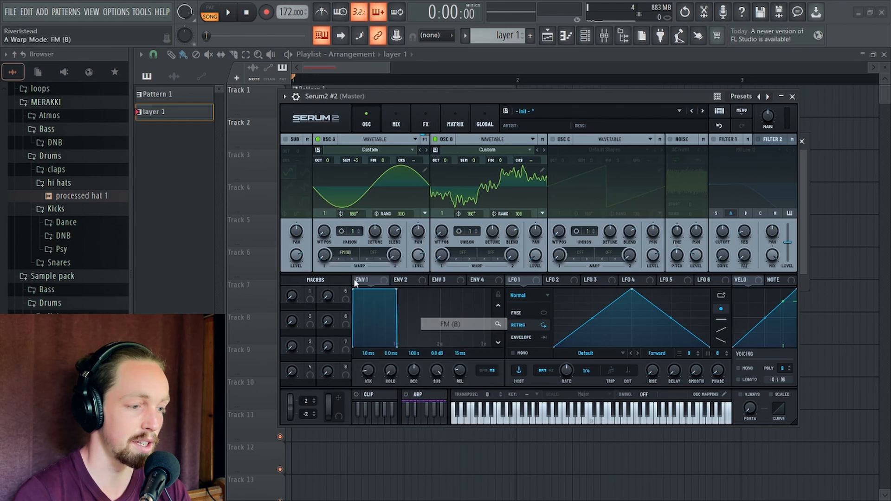
Shape LFO 1 as a 1/8-rate Envelope-mode spike with a curved decay and assign it to oscillator A's level
{"action": "left_click", "coordinate": [527, 338]}
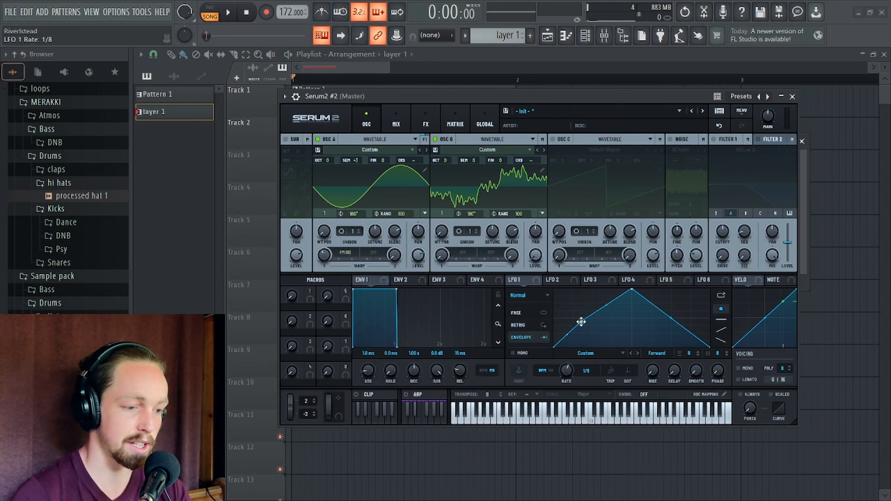
{"action": "left_click_drag", "start_coordinate": [581, 322], "coordinate": [566, 354]}
{"action": "left_click_drag", "start_coordinate": [631, 291], "coordinate": [600, 301]}
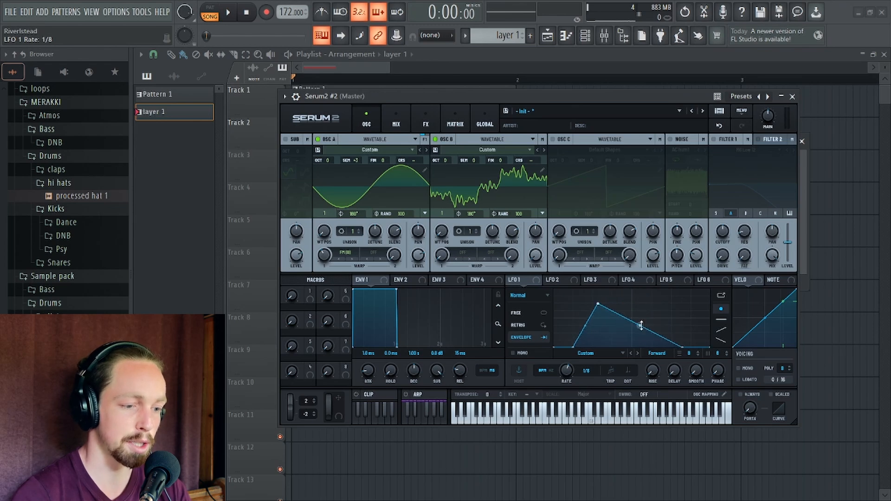
{"action": "left_click_drag", "start_coordinate": [641, 326], "coordinate": [641, 338]}
{"action": "left_click_drag", "start_coordinate": [515, 279], "coordinate": [417, 256]}
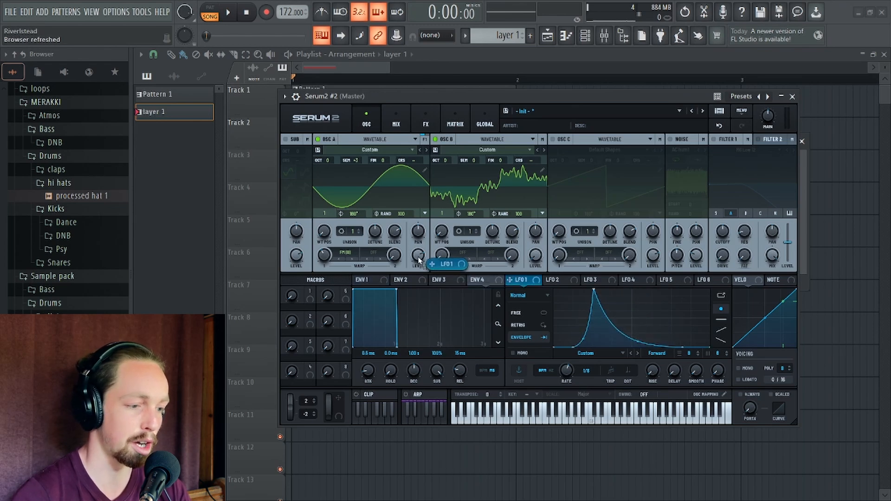
{"action": "left_click_drag", "start_coordinate": [417, 255], "coordinate": [416, 325]}
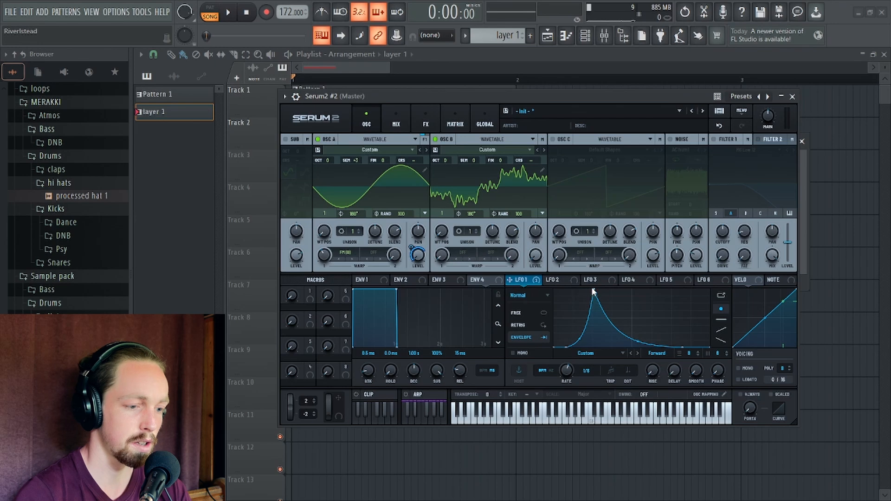
Adjust the LFO 1 curve with an earlier peak and a steeper decay while auditioning the layer
{"action": "left_click_drag", "start_coordinate": [592, 290], "coordinate": [587, 281]}
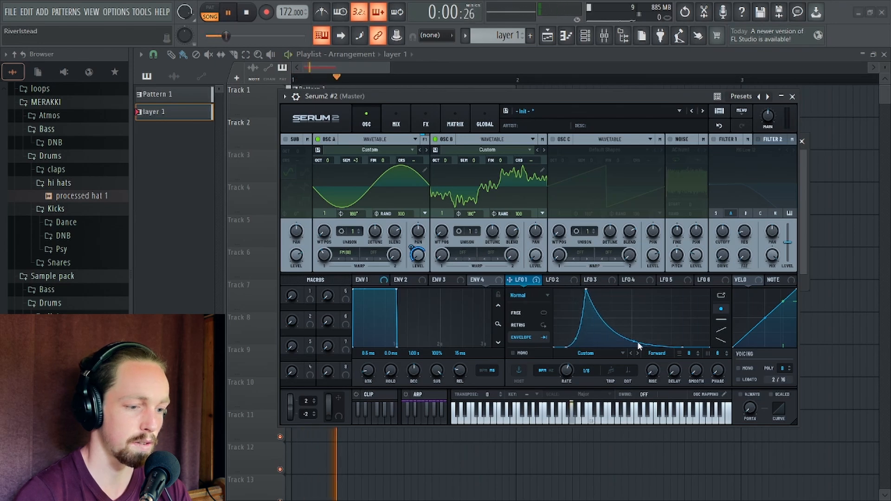
{"action": "left_click_drag", "start_coordinate": [637, 341], "coordinate": [636, 345]}
{"action": "left_click_drag", "start_coordinate": [588, 295], "coordinate": [572, 284]}
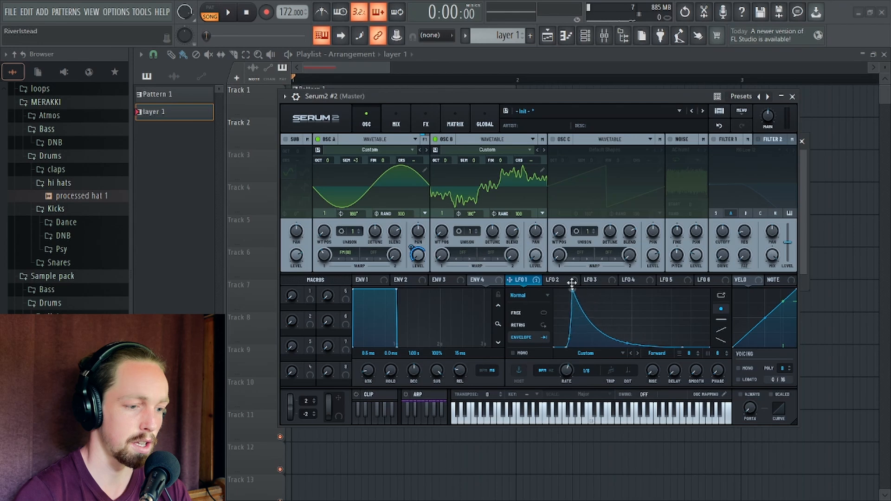
{"action": "key", "text": "space"}
{"action": "key", "text": "space"}
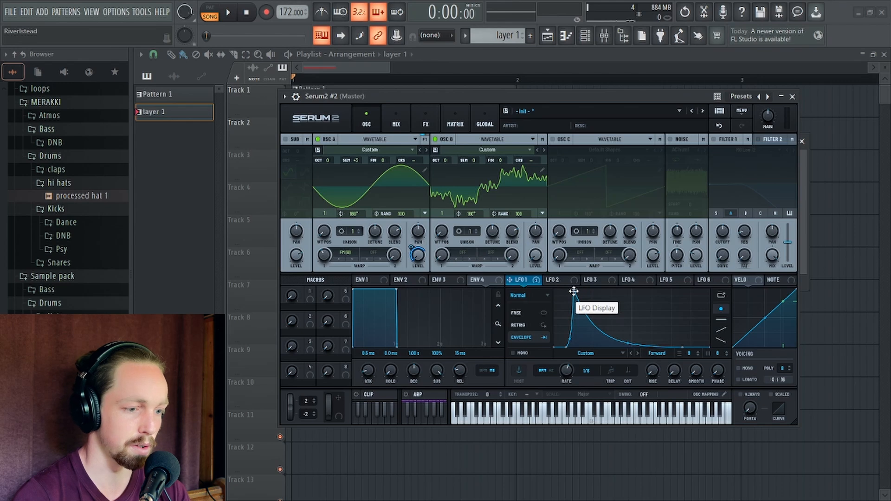
{"action": "left_click_drag", "start_coordinate": [574, 291], "coordinate": [584, 291]}
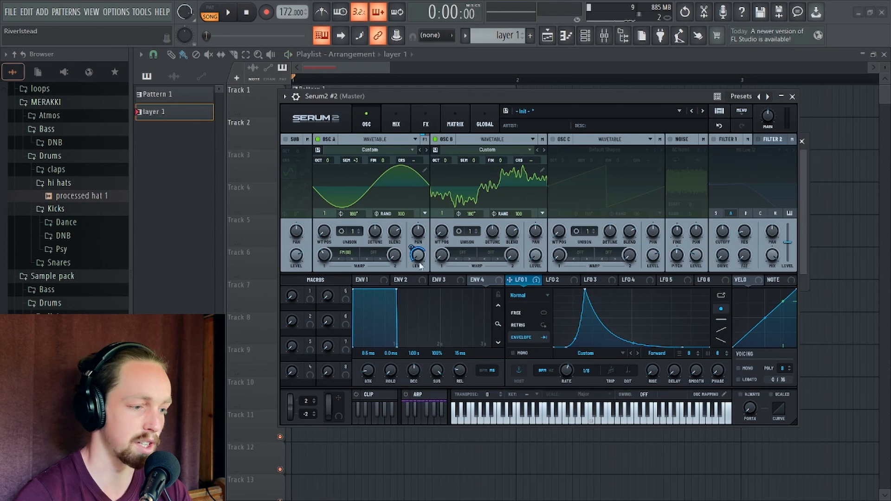
Shift oscillator B's pitch by one octave while auditioning the FM layer
{"action": "key", "text": "space"}
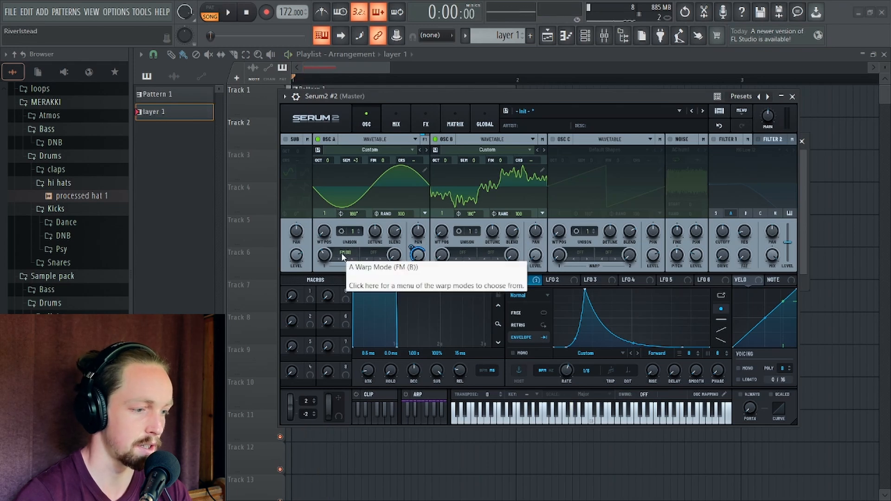
{"action": "key", "text": "space"}
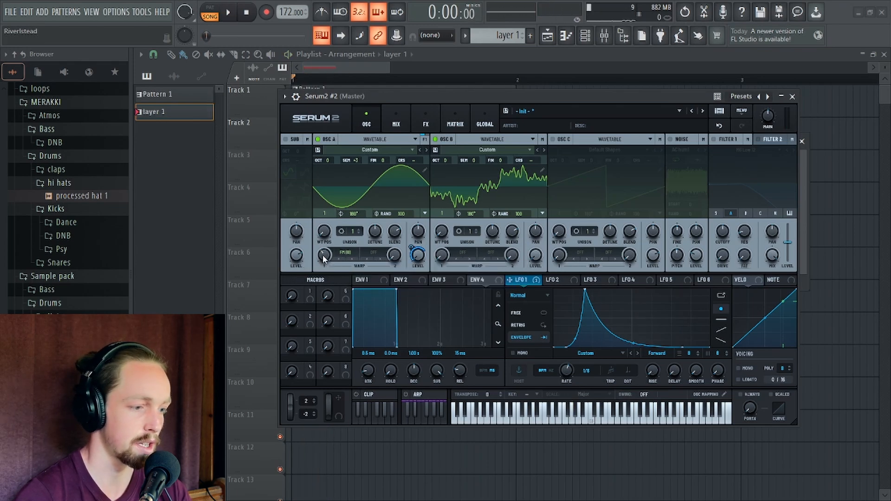
{"action": "key", "text": "space"}
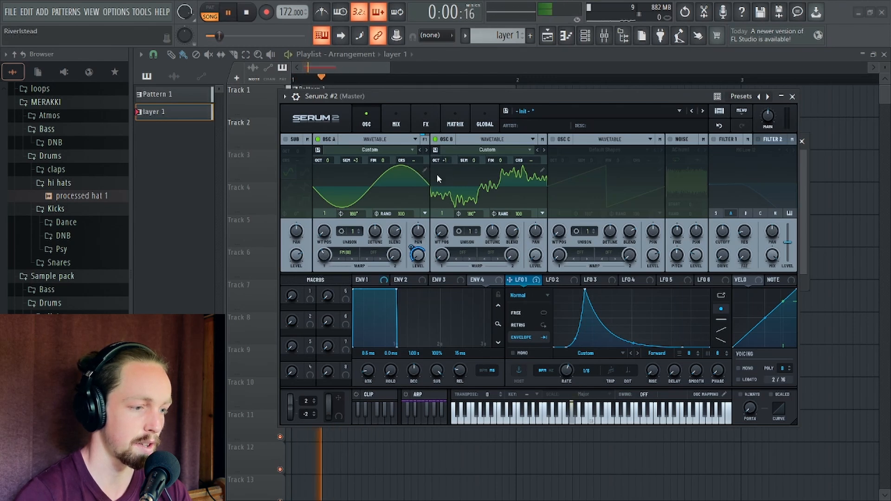
Audition the FM layer and set the random phase of oscillators A and B to 0
{"action": "key", "text": "space"}
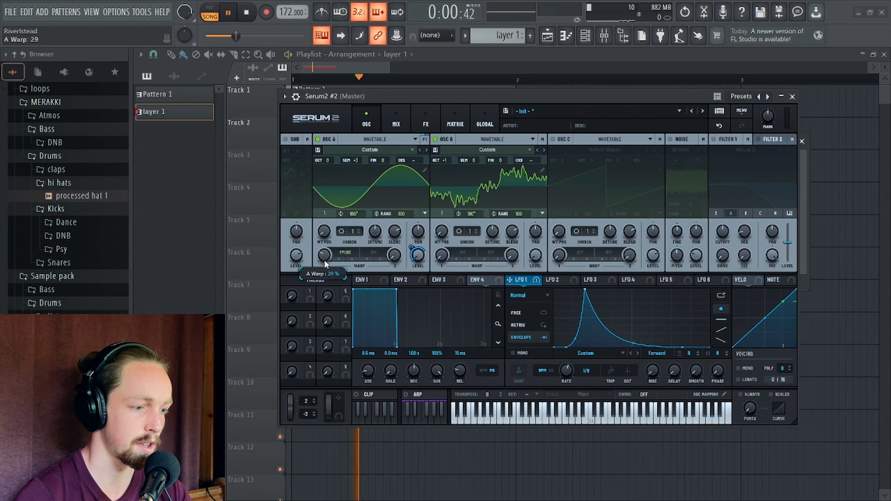
{"action": "key", "text": "space"}
{"action": "left_click_drag", "start_coordinate": [401, 213], "coordinate": [401, 340]}
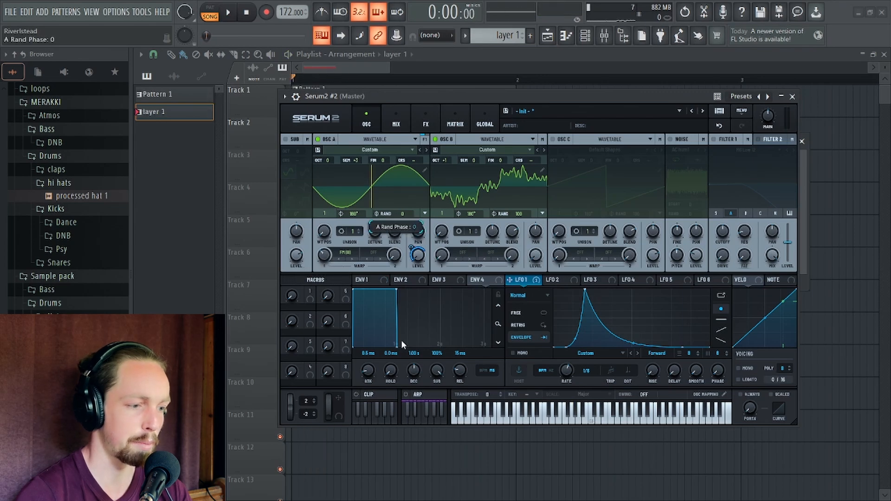
{"action": "left_click_drag", "start_coordinate": [520, 212], "coordinate": [521, 338]}
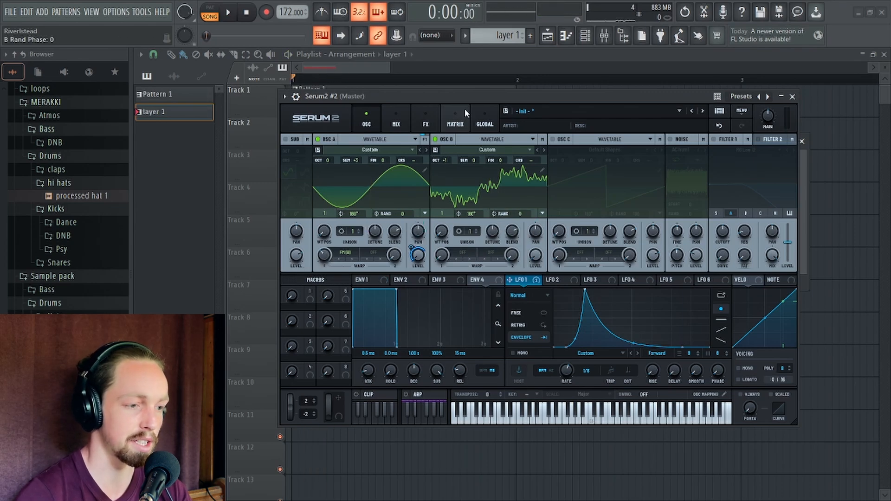
{"action": "left_click_drag", "start_coordinate": [466, 96], "coordinate": [441, 90]}
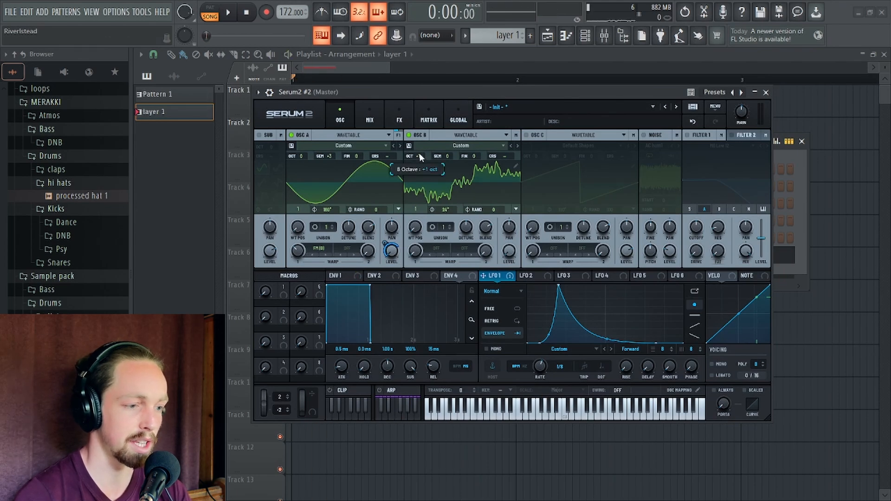
Raise oscillator B to +1 octave and tune it between +3 and +6 semitones while auditioning the layer
{"action": "key", "text": "space"}
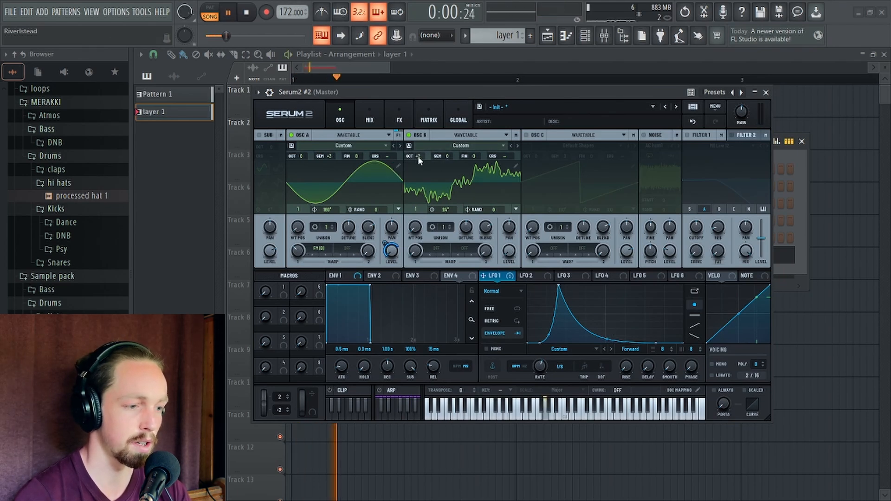
{"action": "key", "text": "space"}
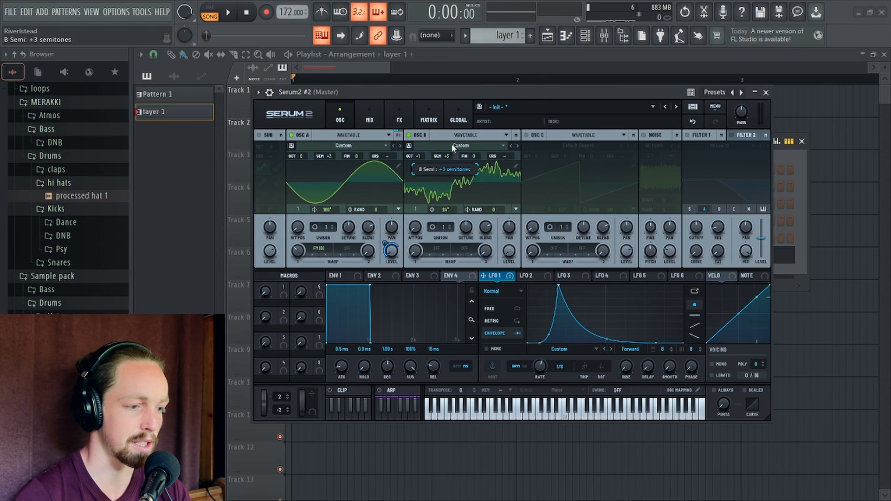
{"action": "scroll", "coordinate": [450, 155], "scroll_direction": "up", "scroll_amount": 2}
{"action": "key", "text": "space"}
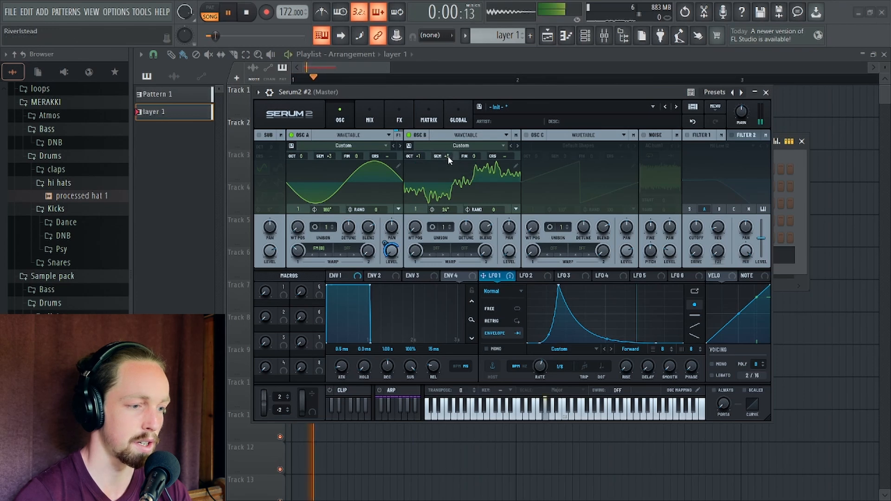
{"action": "scroll", "coordinate": [447, 155], "scroll_direction": "up", "scroll_amount": 1}
{"action": "scroll", "coordinate": [448, 156], "scroll_direction": "up", "scroll_amount": 3}
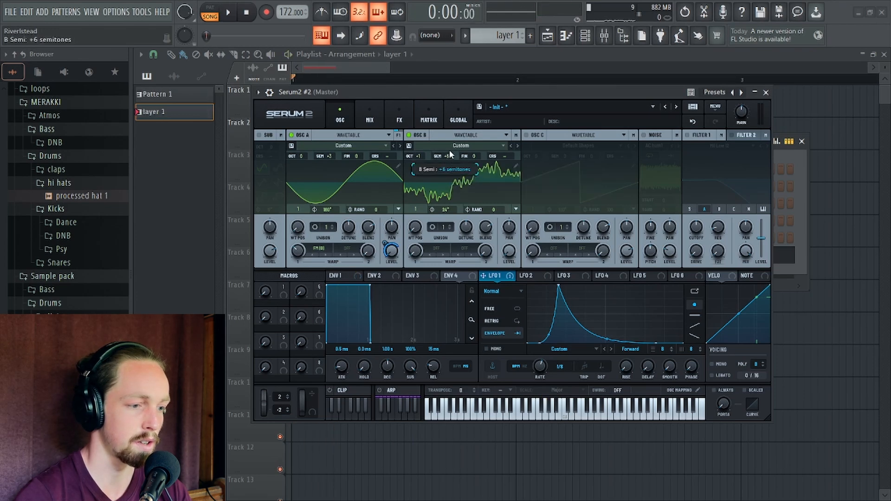
{"action": "scroll", "coordinate": [448, 158], "scroll_direction": "down", "scroll_amount": 4}
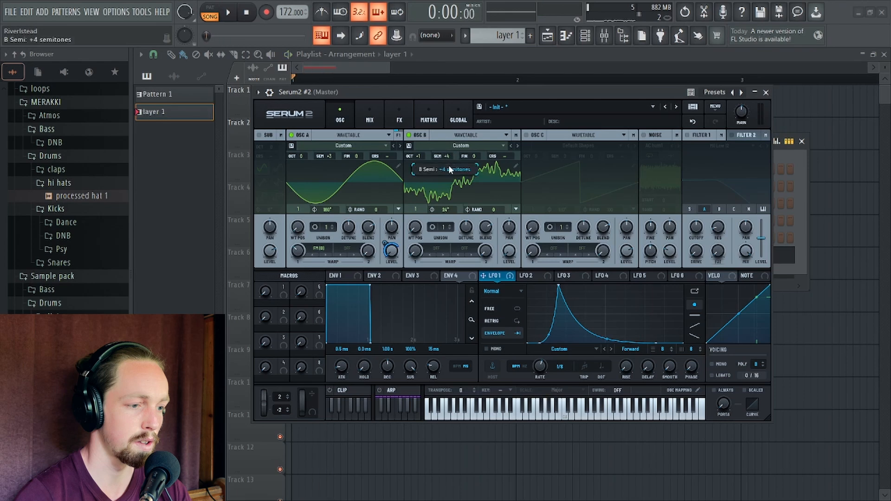
Set oscillator B to +3 semitones and compare FM warp amounts of 36% and 29% on oscillator A while auditioning
{"action": "key", "text": "space"}
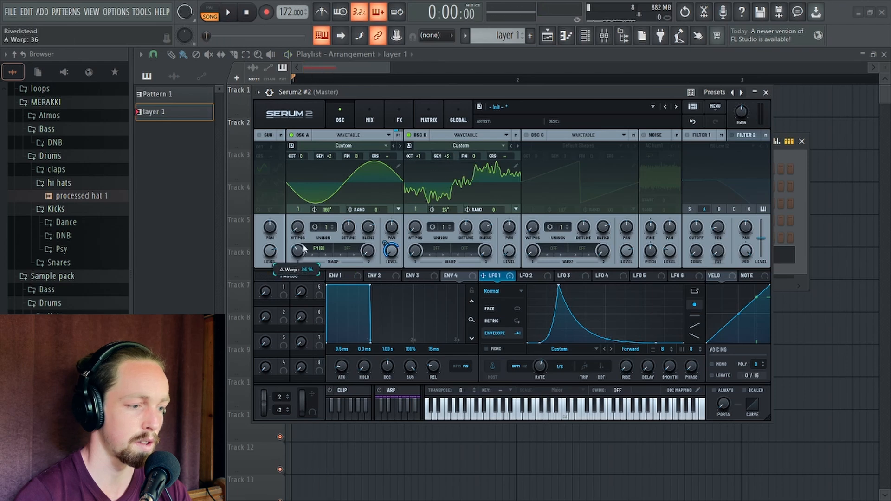
{"action": "key", "text": "space"}
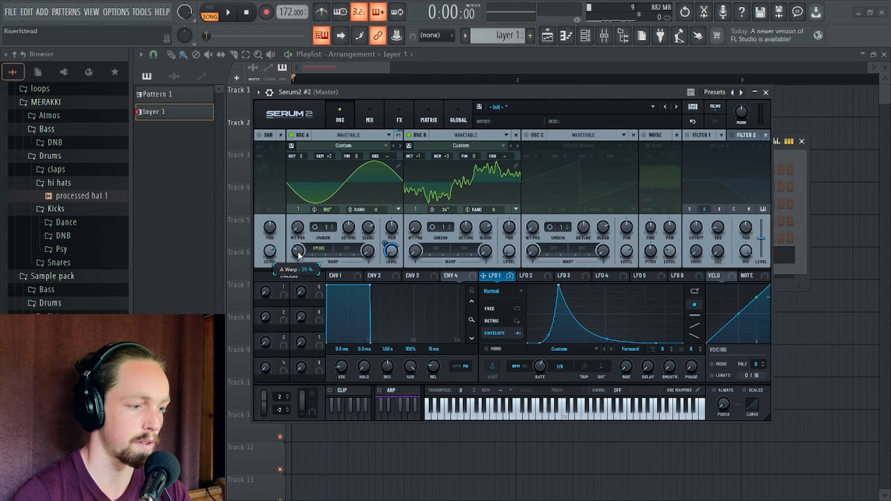
{"action": "key", "text": "space"}
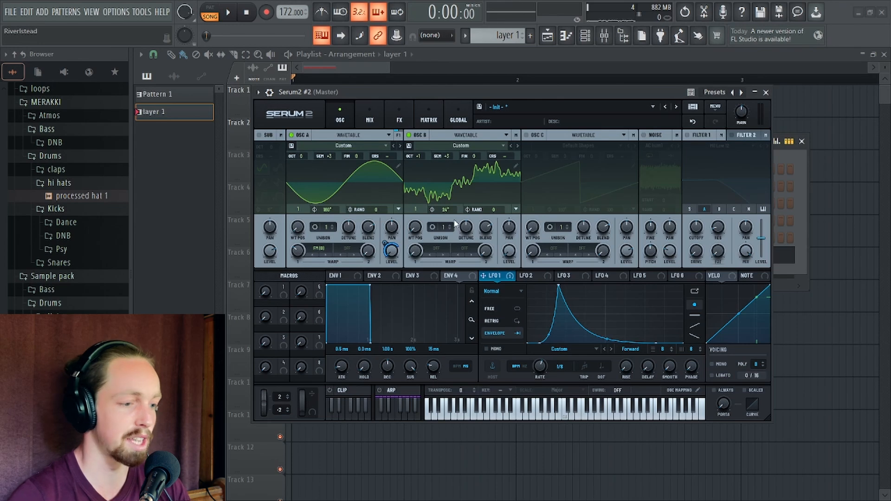
Try unison settings of 4, 7 and 16 voices with different detune amounts on oscillator A while auditioning
{"action": "scroll", "coordinate": [325, 228], "scroll_direction": "up", "scroll_amount": 3}
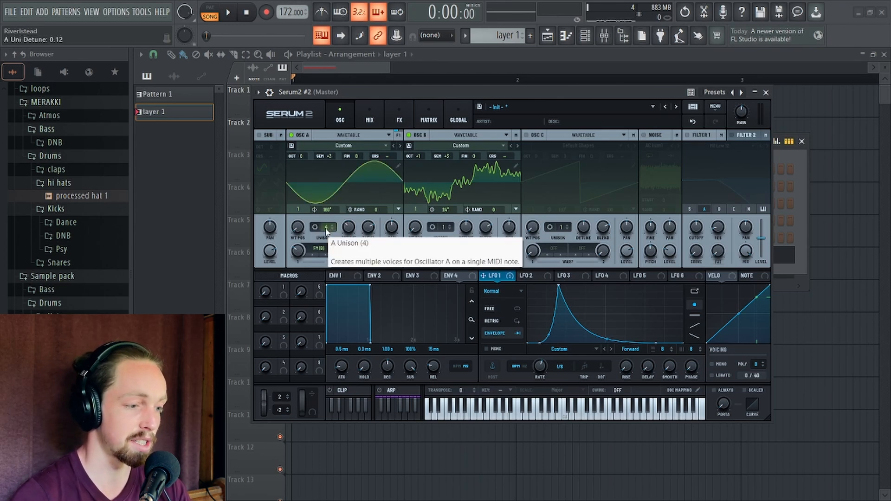
{"action": "left_click_drag", "start_coordinate": [348, 227], "coordinate": [351, 199]}
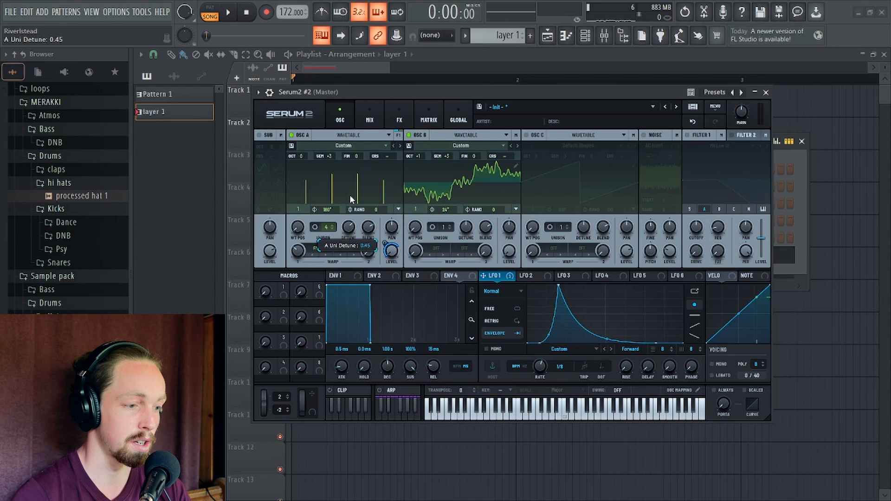
{"action": "left_click", "coordinate": [348, 228]}
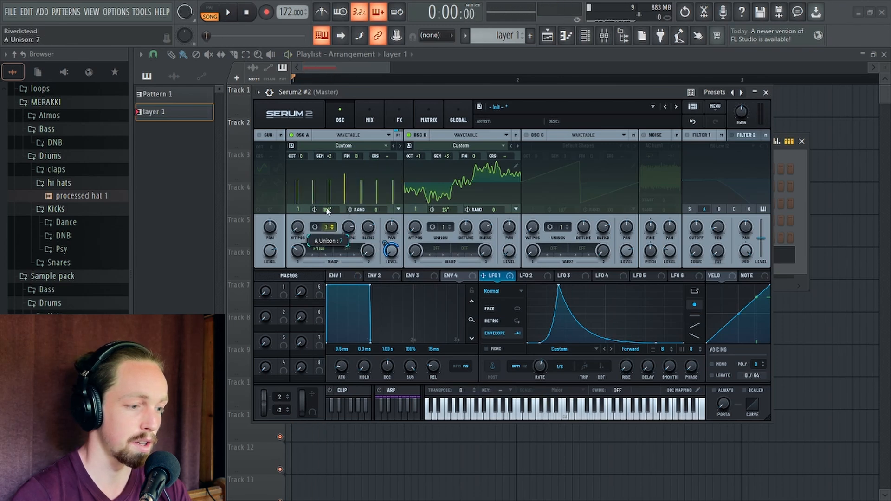
{"action": "left_click_drag", "start_coordinate": [325, 227], "coordinate": [327, 191]}
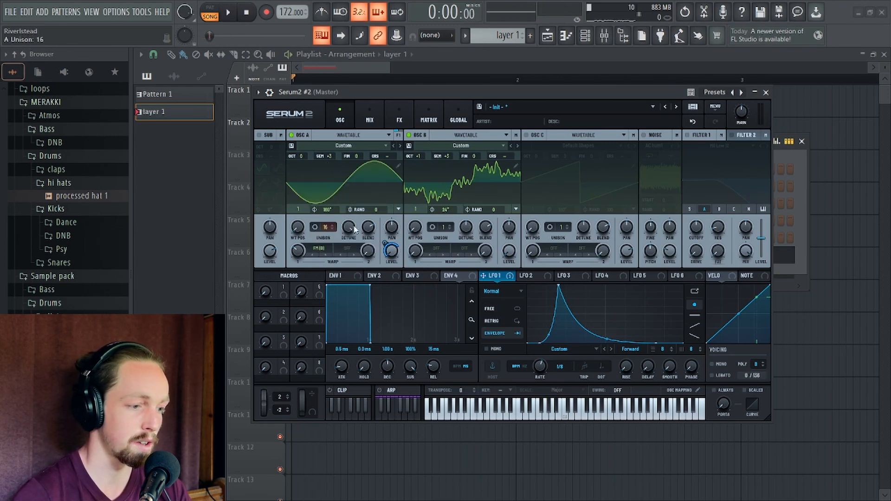
{"action": "key", "text": "space"}
{"action": "left_click_drag", "start_coordinate": [348, 228], "coordinate": [328, 434]}
{"action": "key", "text": "space"}
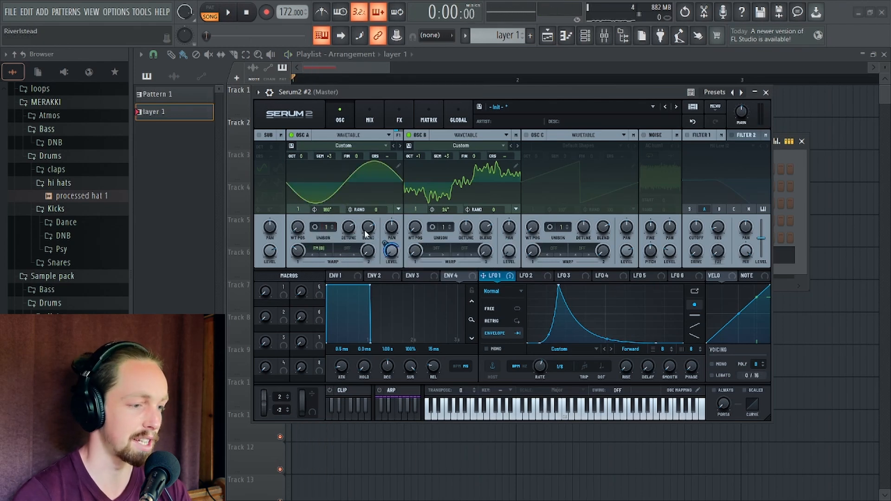
Enable filter 1, set its type to High 24 and adjust its cutoff
{"action": "left_click_drag", "start_coordinate": [399, 92], "coordinate": [377, 88]}
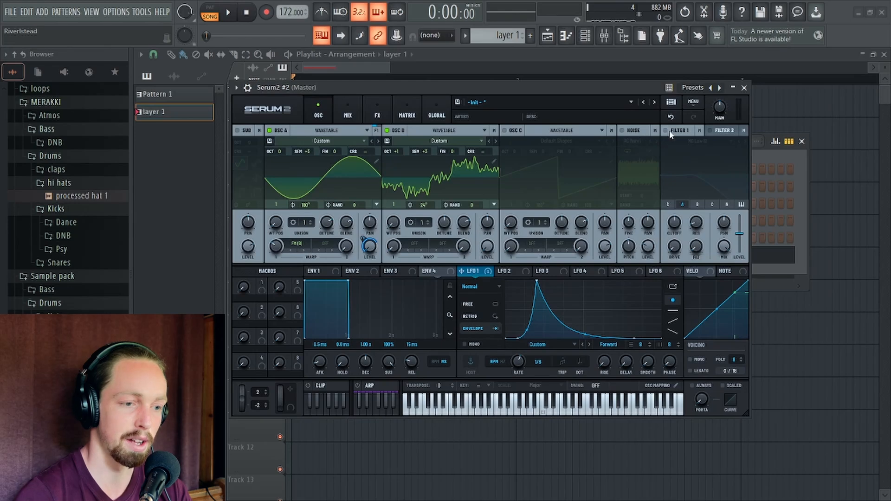
{"action": "left_click", "coordinate": [667, 131]}
{"action": "left_click", "coordinate": [697, 141]}
{"action": "mouse_move", "coordinate": [701, 154]}
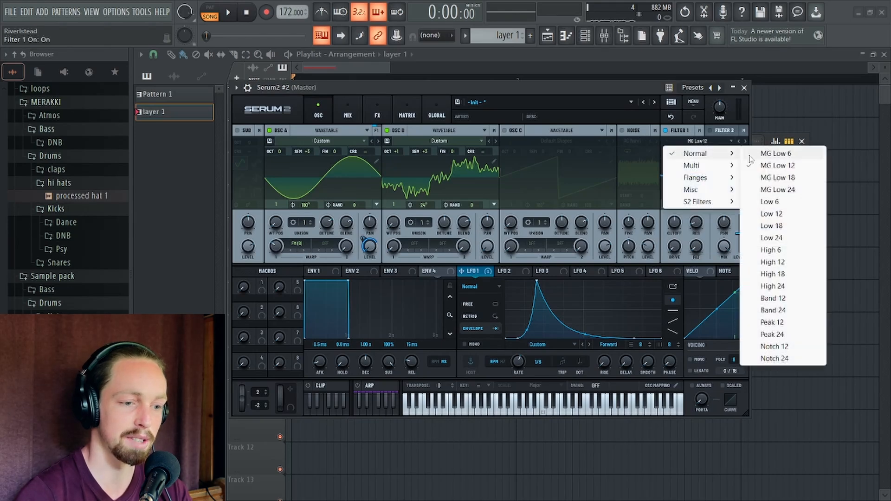
{"action": "left_click", "coordinate": [787, 287]}
{"action": "left_click_drag", "start_coordinate": [695, 226], "coordinate": [689, 242]}
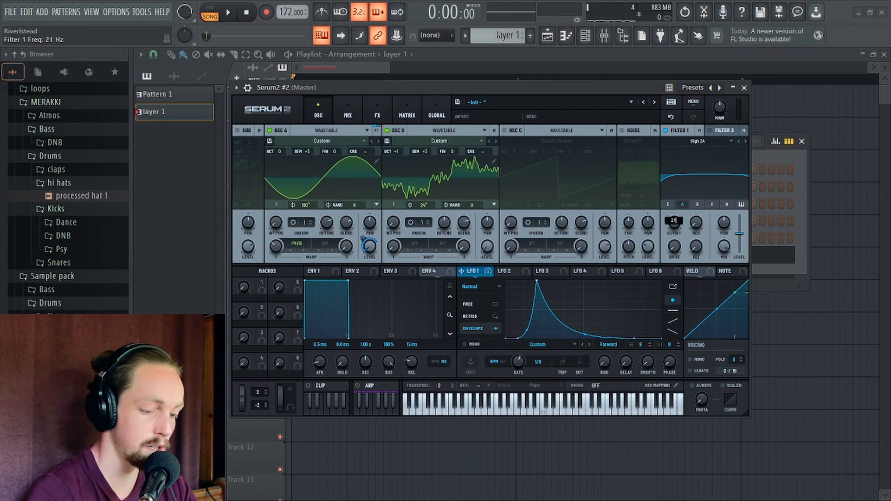
Compare the layer's sound with filter 1 switched off and on
{"action": "key", "text": "space"}
{"action": "left_click", "coordinate": [653, 131]}
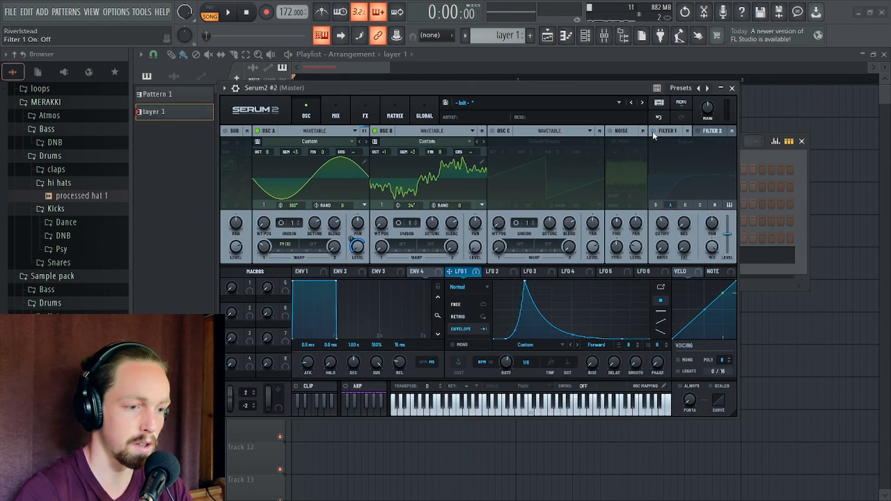
{"action": "key", "text": "space"}
{"action": "left_click", "coordinate": [653, 131]}
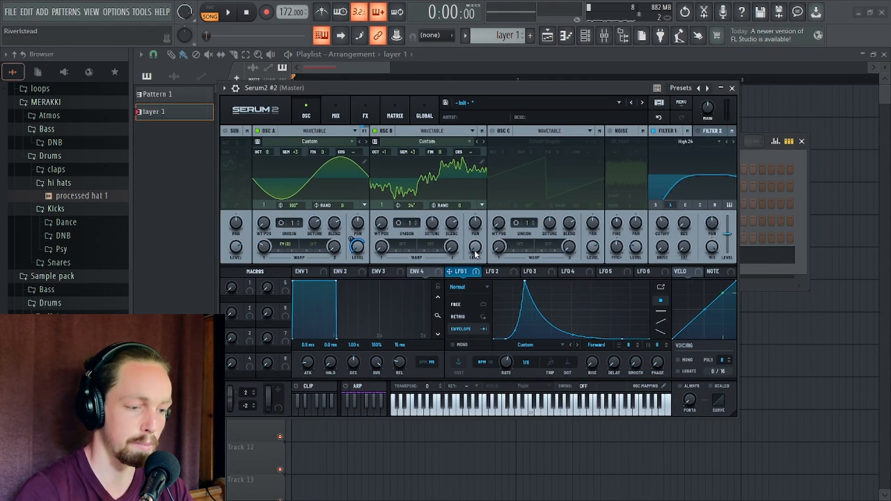
Set oscillator A's second warp mode to PD (Self) at 25% and audition the layer
{"action": "left_click", "coordinate": [313, 245]}
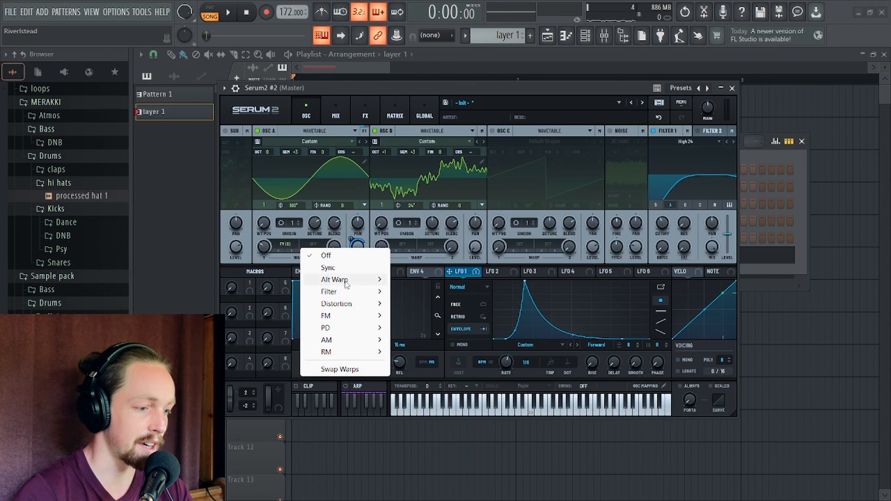
{"action": "left_click", "coordinate": [426, 400]}
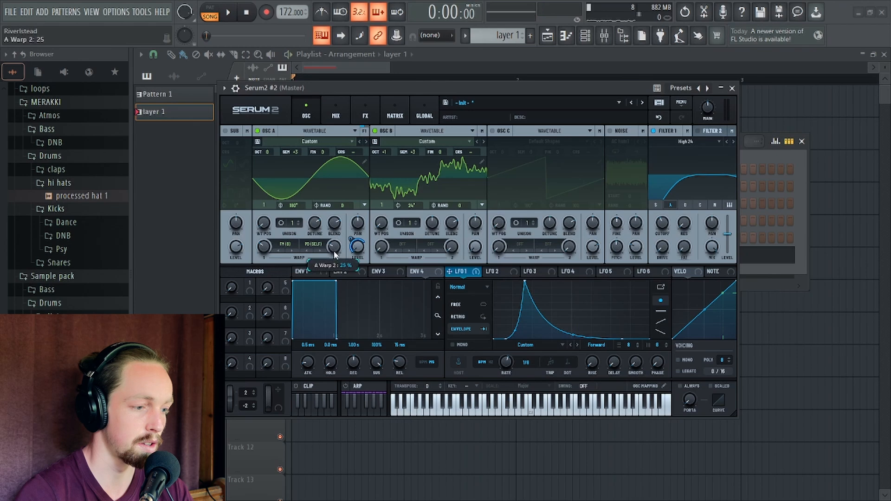
{"action": "key", "text": "space"}
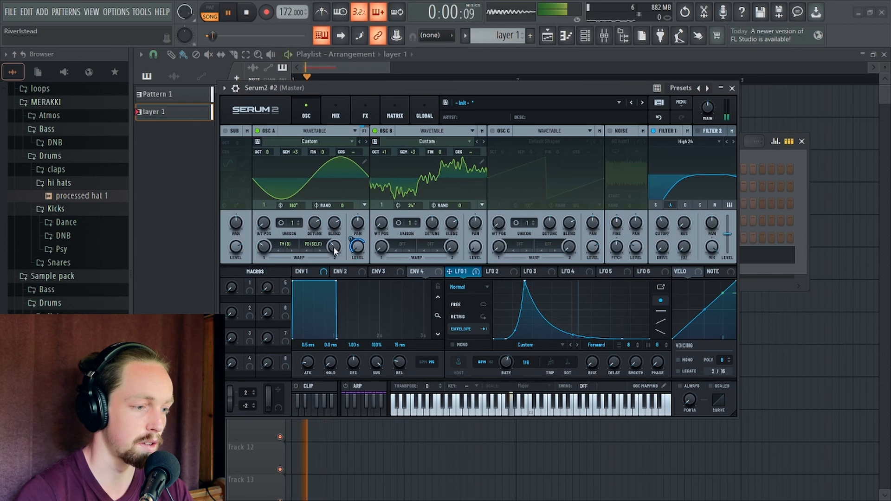
{"action": "key", "text": "space"}
Enable the noise oscillator and filter 2, and set filter 2's type to High 24
{"action": "left_click", "coordinate": [609, 131]}
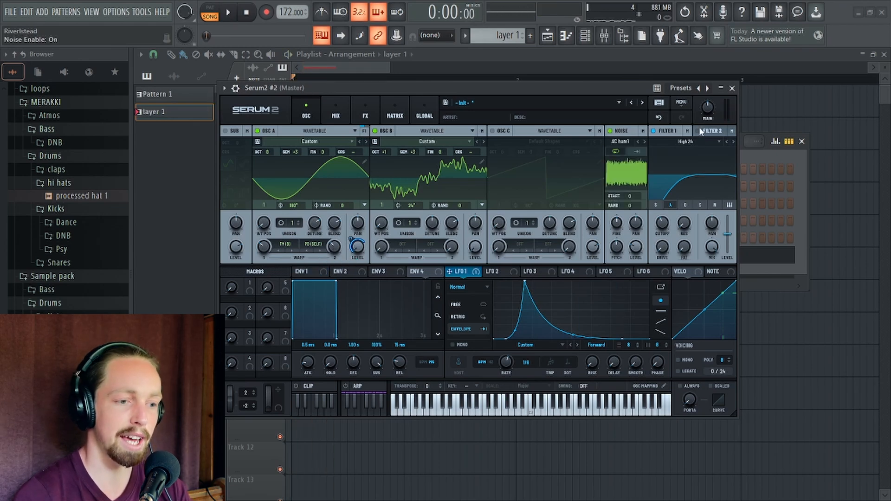
{"action": "left_click", "coordinate": [709, 133]}
{"action": "left_click", "coordinate": [691, 141]}
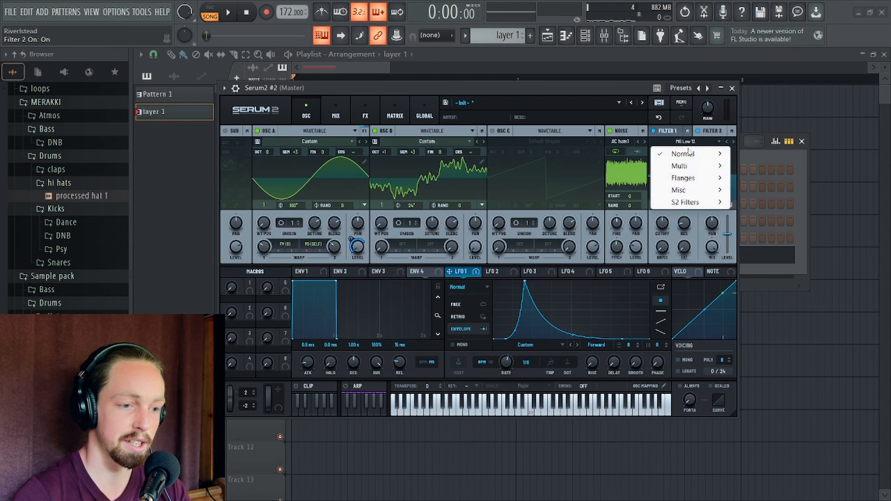
{"action": "mouse_move", "coordinate": [675, 145]}
{"action": "left_click", "coordinate": [770, 286]}
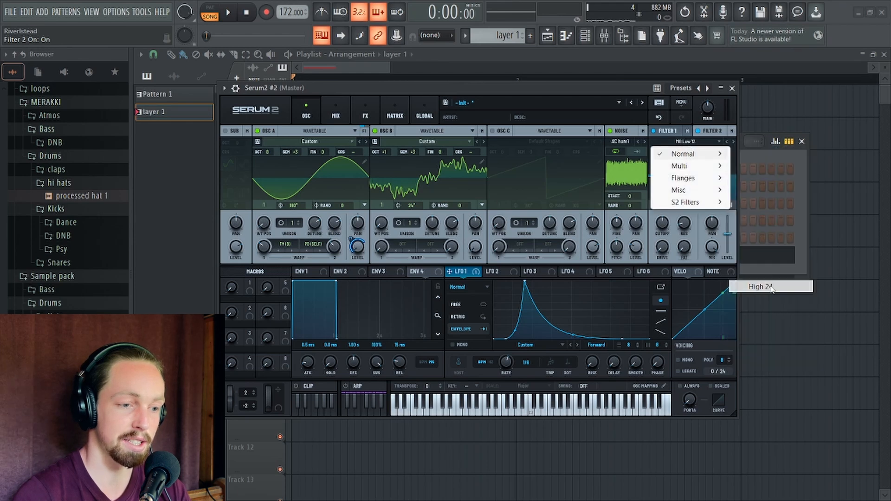
Load the Pink noise color into the noise oscillator
{"action": "left_click", "coordinate": [622, 141]}
{"action": "mouse_move", "coordinate": [673, 243]}
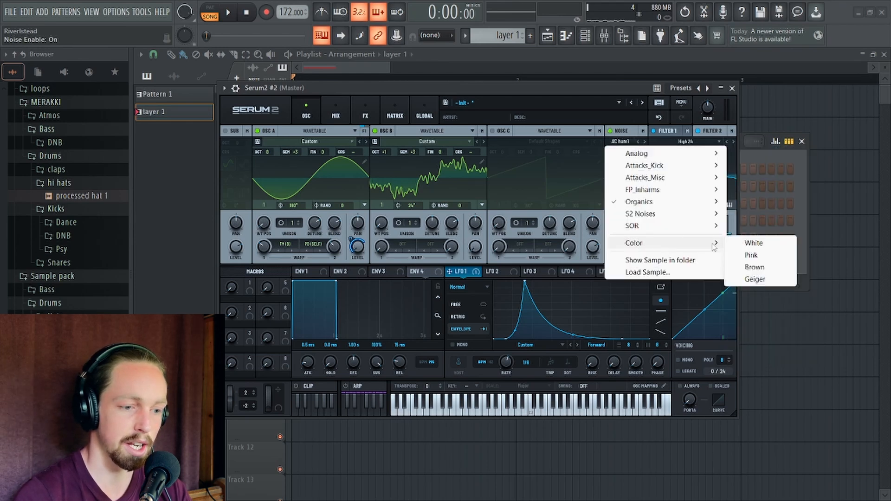
{"action": "left_click", "coordinate": [762, 256]}
Assign LFO 1 to the noise level at 81% and route the noise through filter 2 with a higher cutoff
{"action": "left_click_drag", "start_coordinate": [572, 84], "coordinate": [547, 81]}
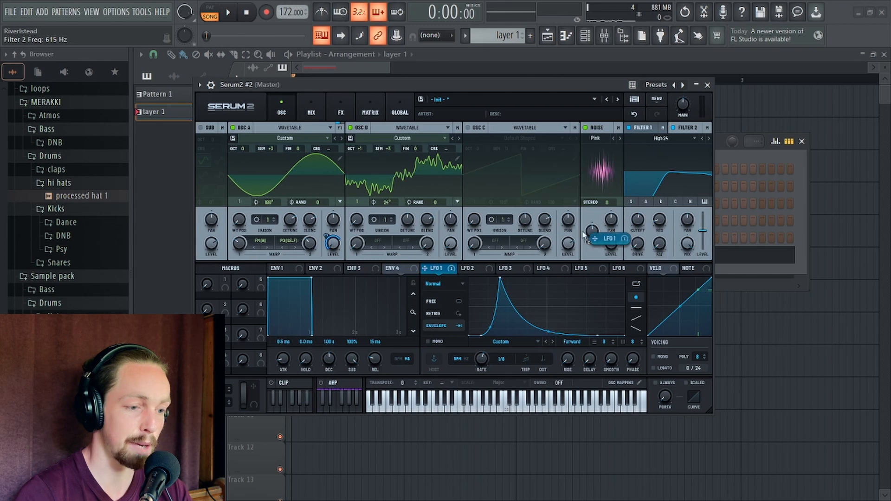
{"action": "left_click_drag", "start_coordinate": [611, 243], "coordinate": [612, 334]}
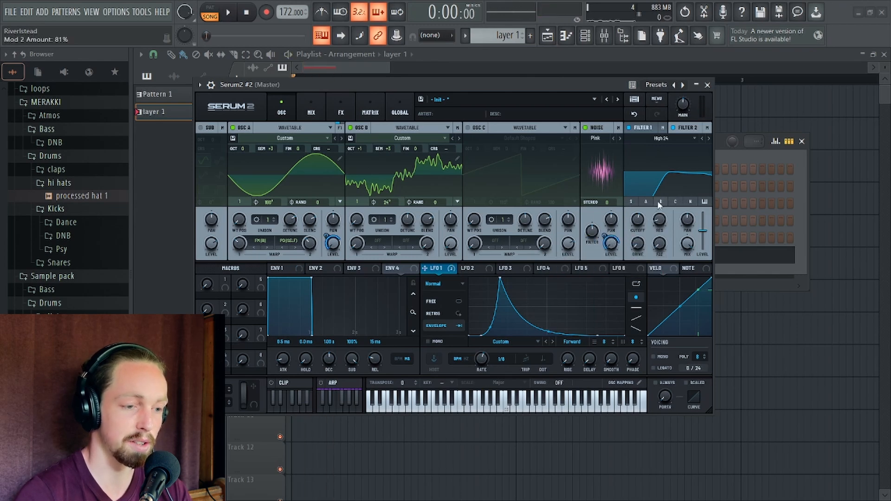
{"action": "left_click", "coordinate": [691, 205]}
{"action": "left_click_drag", "start_coordinate": [662, 228], "coordinate": [637, 214]}
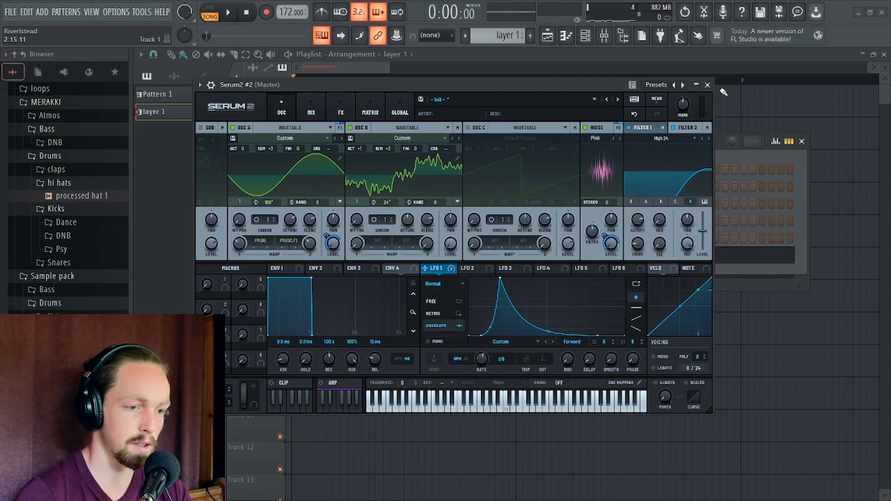
Route the Serum2 channel to mixer insert 1 and the Serum2 #2 channel to mixer insert 2
{"action": "key", "text": "F9"}
{"action": "left_click_drag", "start_coordinate": [422, 237], "coordinate": [421, 235]}
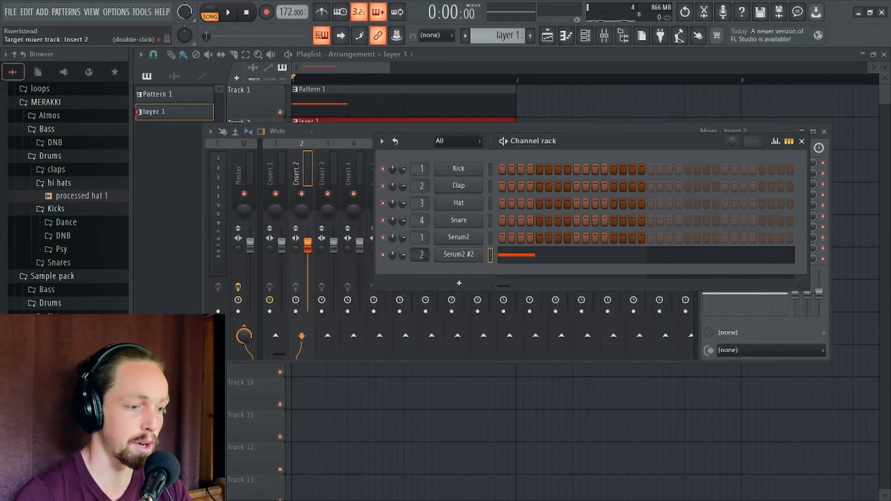
{"action": "key", "text": "F6"}
Rename mixer insert 1 as "snare body"
{"action": "double_click", "coordinate": [281, 257]}
{"action": "type", "text": "snare"}
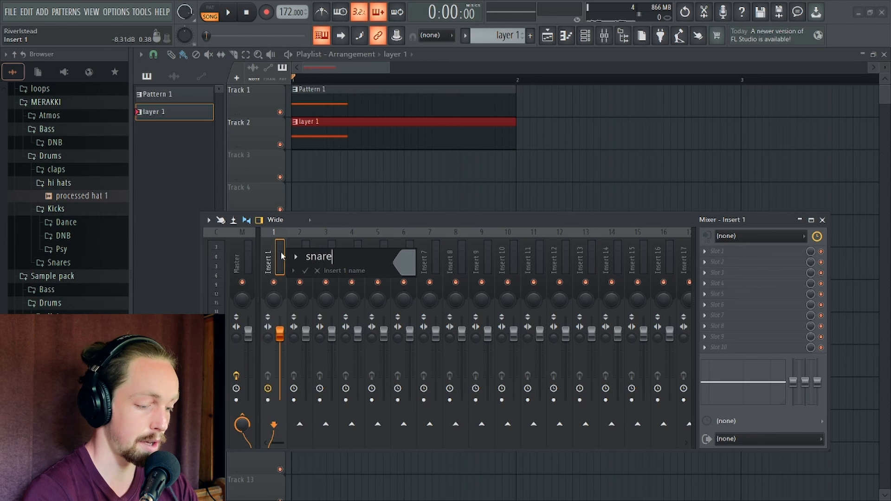
{"action": "type", "text": " body"}
{"action": "key", "text": "Return"}
Rename mixer insert 2 as "accent layer"
{"action": "double_click", "coordinate": [305, 260]}
{"action": "type", "text": "a"}
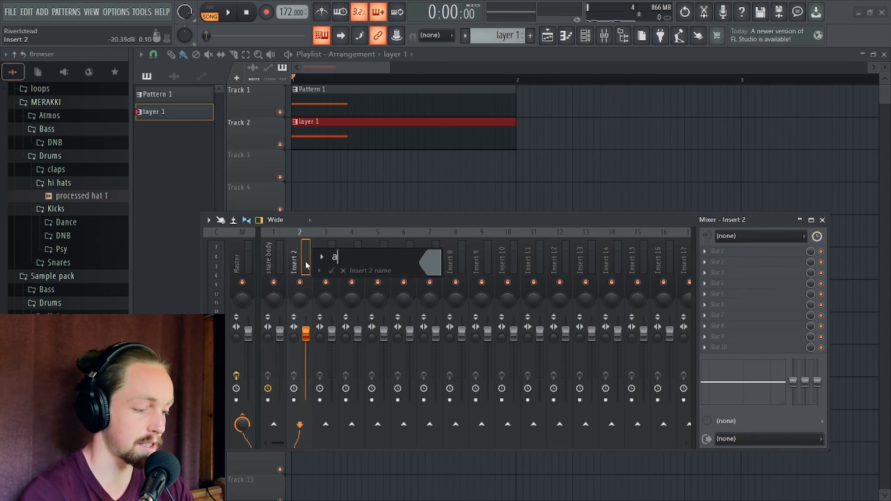
{"action": "type", "text": "ccent layer"}
{"action": "key", "text": "Return"}
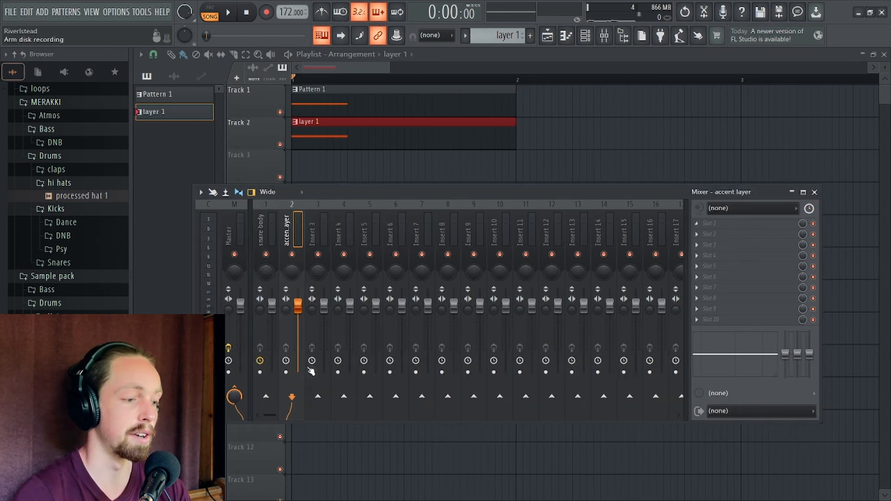
Balance the accent layer against the snare body during playback, setting its mixer volume to about 82% (-4.1 dB)
{"action": "left_click_drag", "start_coordinate": [298, 306], "coordinate": [298, 332]}
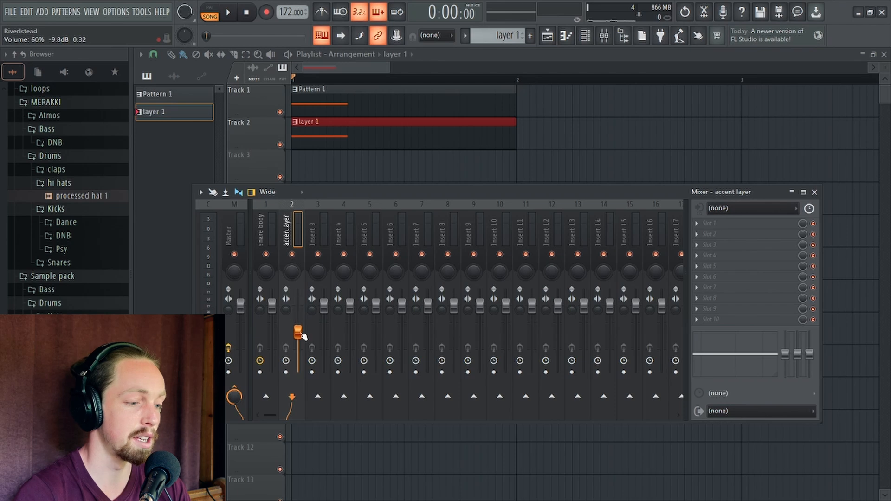
{"action": "key", "text": "space"}
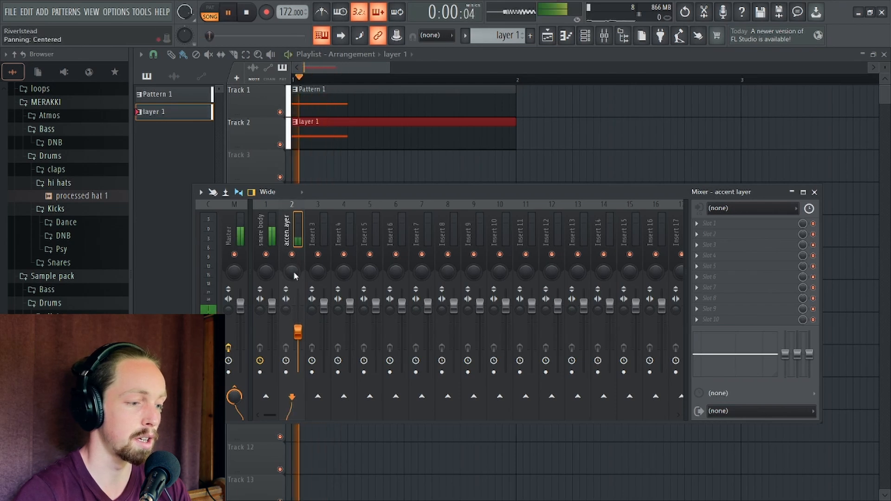
{"action": "left_click_drag", "start_coordinate": [298, 332], "coordinate": [298, 325]}
{"action": "key", "text": "space"}
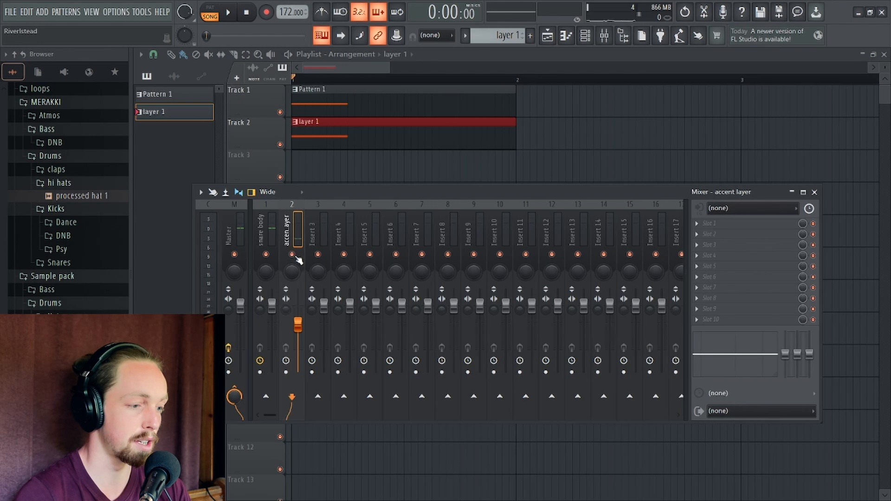
{"action": "key", "text": "space"}
{"action": "left_click_drag", "start_coordinate": [298, 324], "coordinate": [299, 320]}
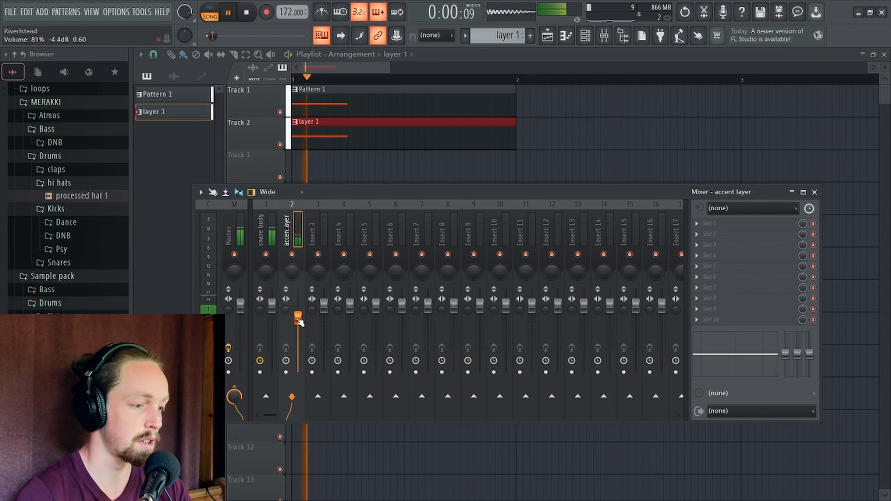
{"action": "key", "text": "space"}
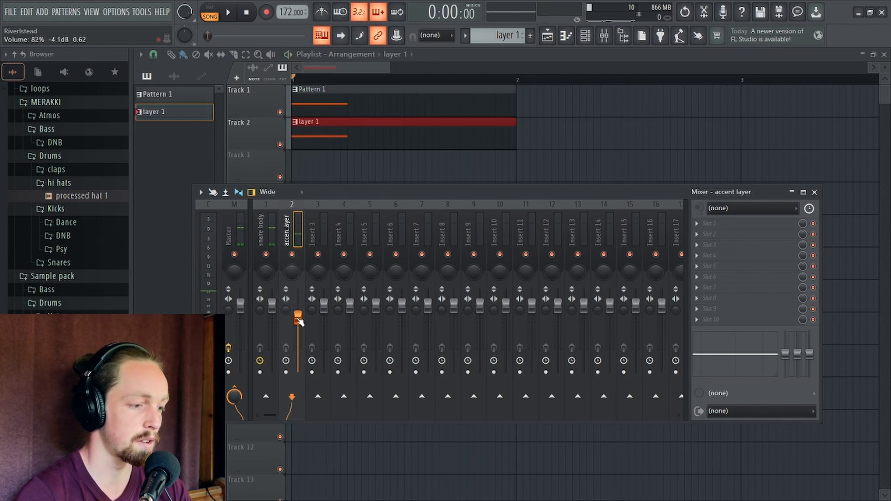
{"action": "left_click_drag", "start_coordinate": [315, 198], "coordinate": [363, 204]}
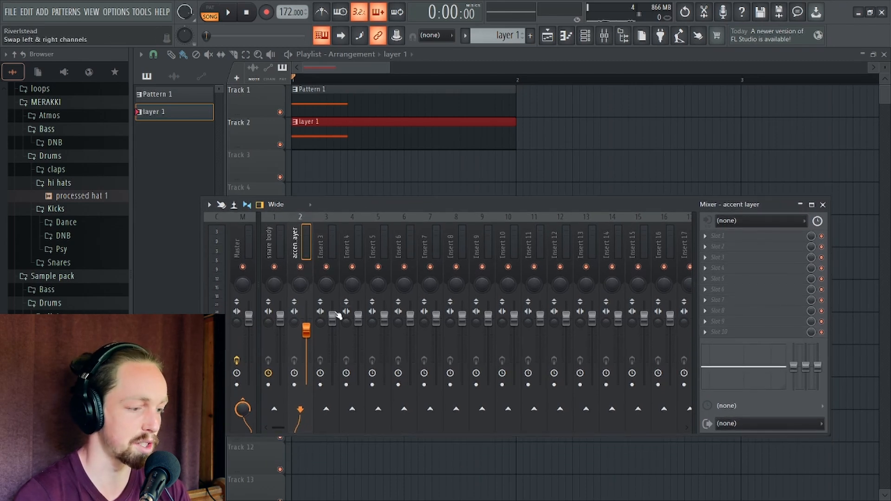
Load Fruity WaveShaper into effect slot 1 of the accent layer and reshape its distortion curve
{"action": "left_click", "coordinate": [708, 238]}
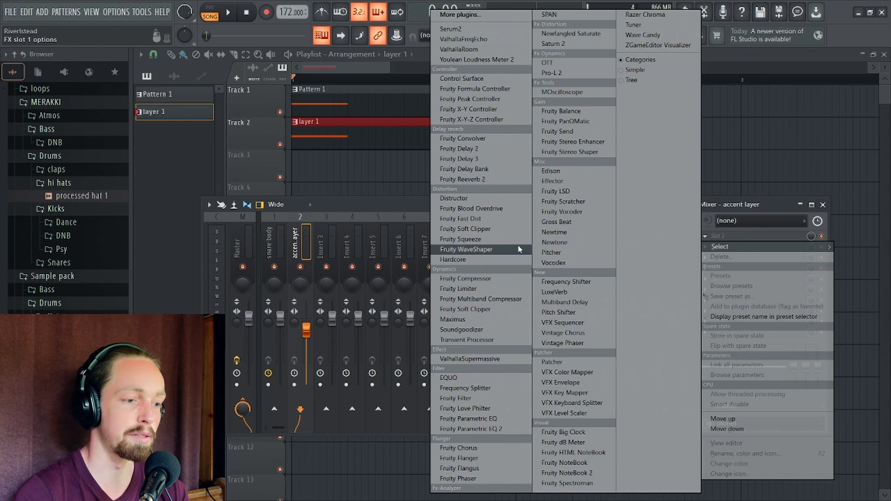
{"action": "left_click", "coordinate": [466, 249]}
{"action": "left_click_drag", "start_coordinate": [170, 250], "coordinate": [174, 189]}
{"action": "left_click", "coordinate": [247, 140]}
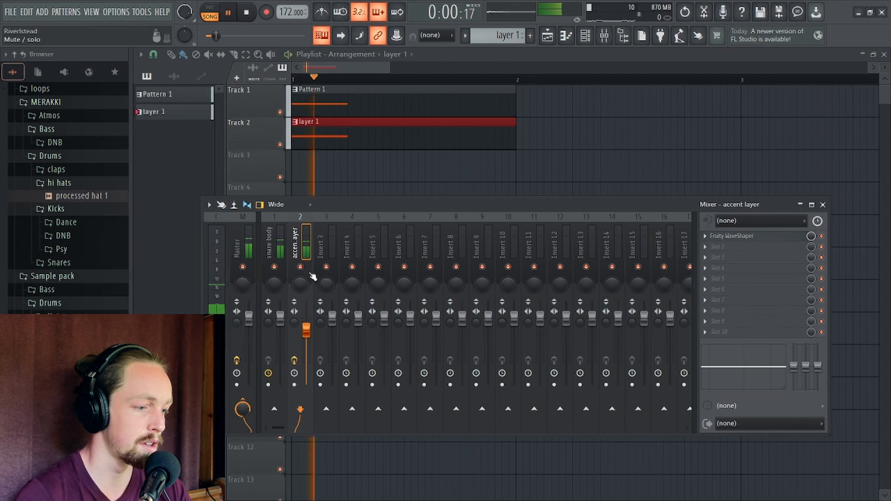
Add Frequency Shifter in effect slot 2 of the accent layer and set its frequency to about -0.11 Hz
{"action": "left_click", "coordinate": [717, 247]}
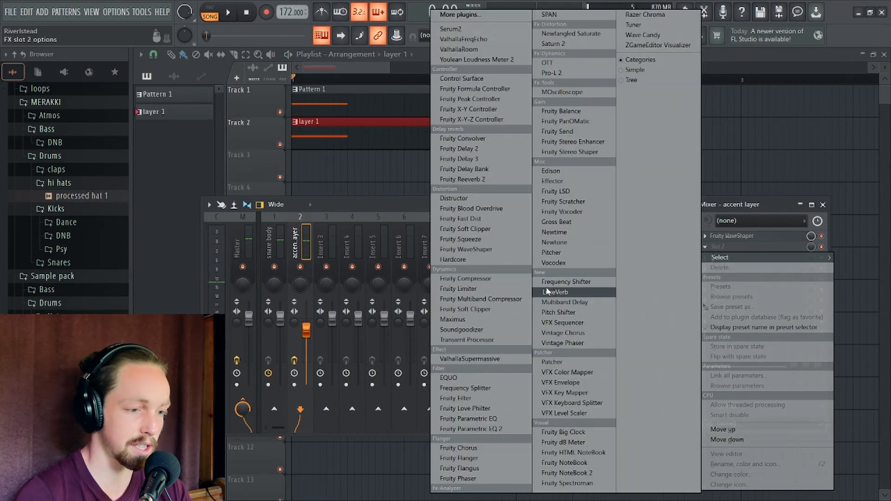
{"action": "left_click", "coordinate": [572, 283]}
{"action": "left_click_drag", "start_coordinate": [231, 157], "coordinate": [470, 197]}
{"action": "mouse_move", "coordinate": [398, 237]}
{"action": "left_mouse_down"}
{"action": "mouse_move", "coordinate": [398, 260]}
{"action": "mouse_move", "coordinate": [398, 234]}
{"action": "left_mouse_up"}
{"action": "left_click_drag", "start_coordinate": [380, 193], "coordinate": [377, 145]}
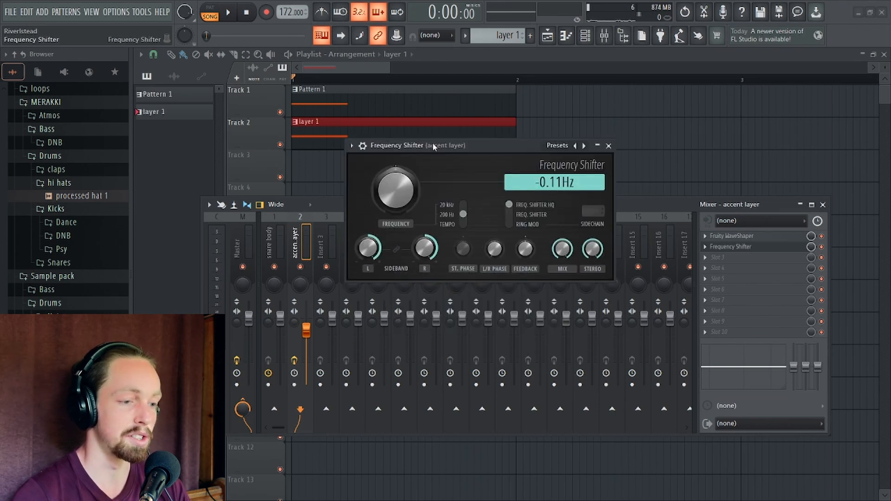
{"action": "left_click_drag", "start_coordinate": [463, 146], "coordinate": [467, 120]}
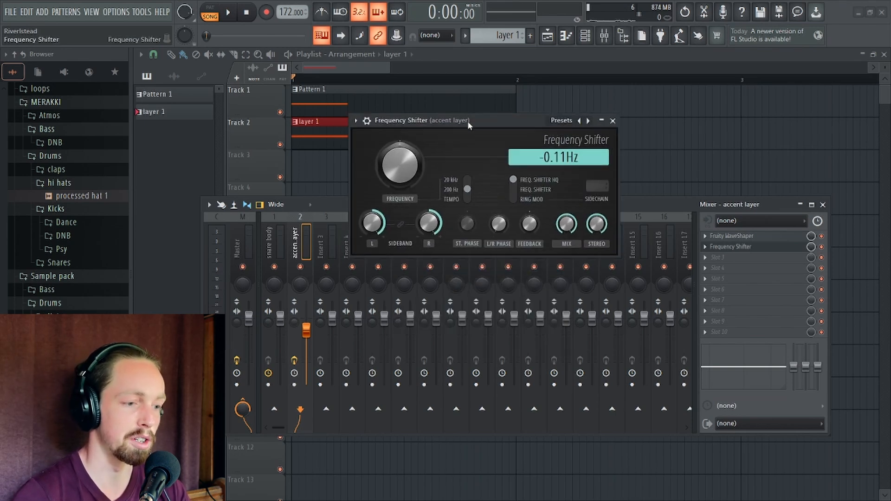
Try the Ring Mod type on the Frequency Shifter and return it to Freq. Shifter HQ
{"action": "left_click", "coordinate": [515, 204]}
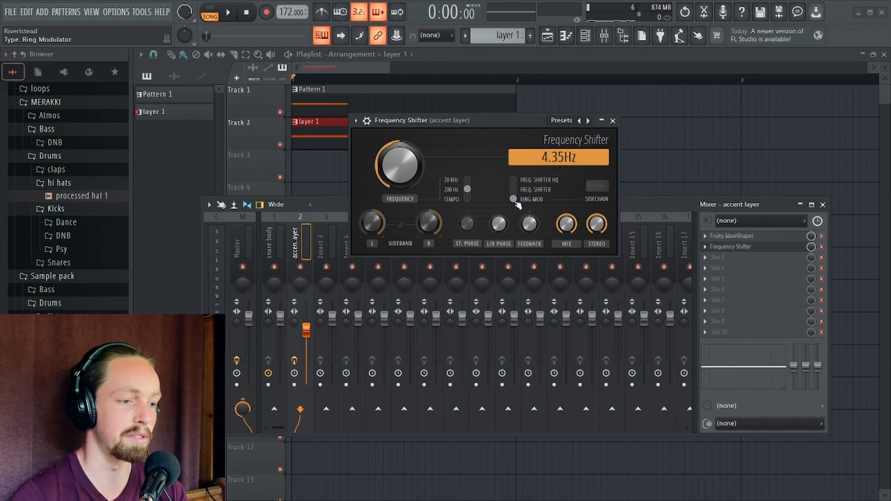
{"action": "left_click_drag", "start_coordinate": [515, 200], "coordinate": [513, 180]}
{"action": "left_click_drag", "start_coordinate": [486, 120], "coordinate": [511, 145]}
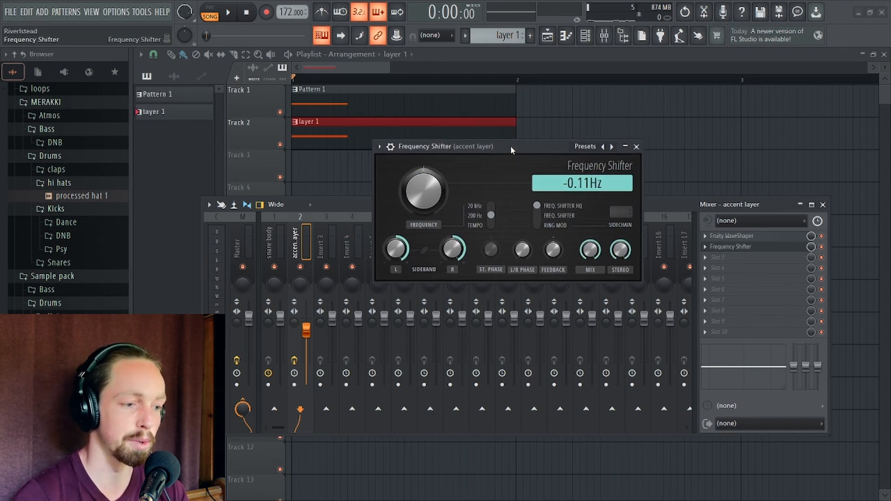
Try a negative shift of -41.0 Hz on the accent layer's Frequency Shifter
{"action": "left_click_drag", "start_coordinate": [420, 194], "coordinate": [420, 207]}
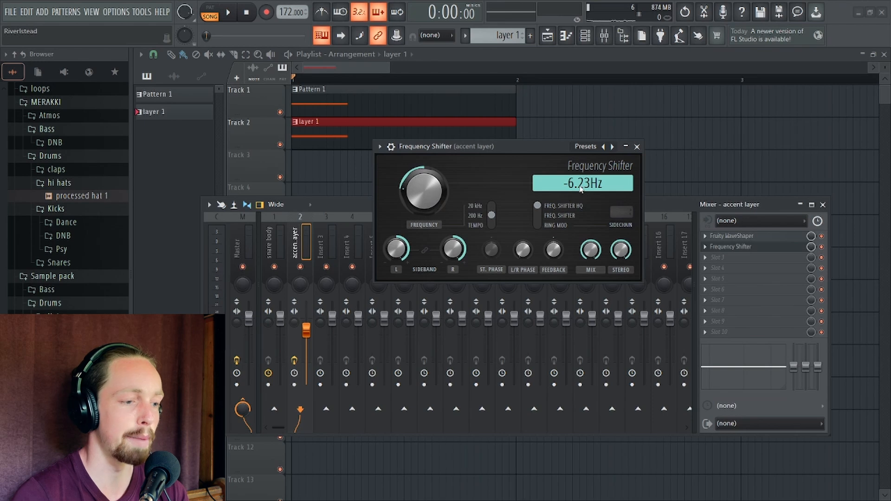
{"action": "left_click_drag", "start_coordinate": [422, 199], "coordinate": [422, 215]}
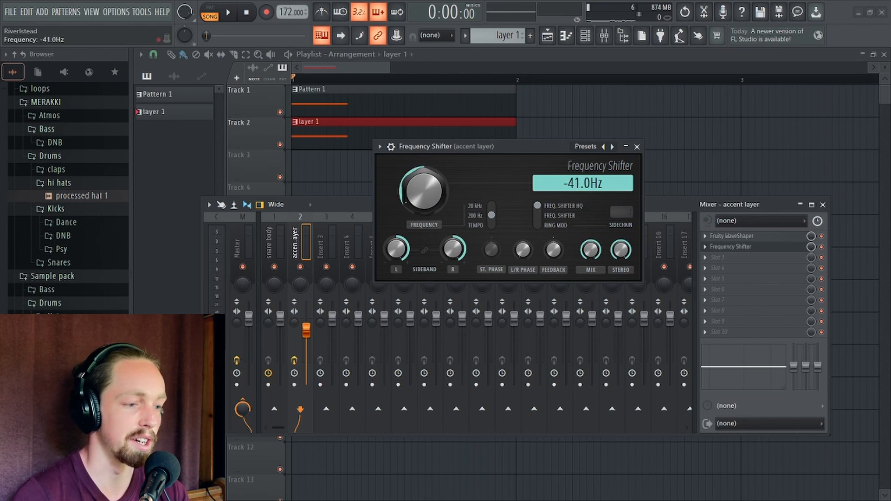
{"action": "left_click_drag", "start_coordinate": [478, 148], "coordinate": [483, 129]}
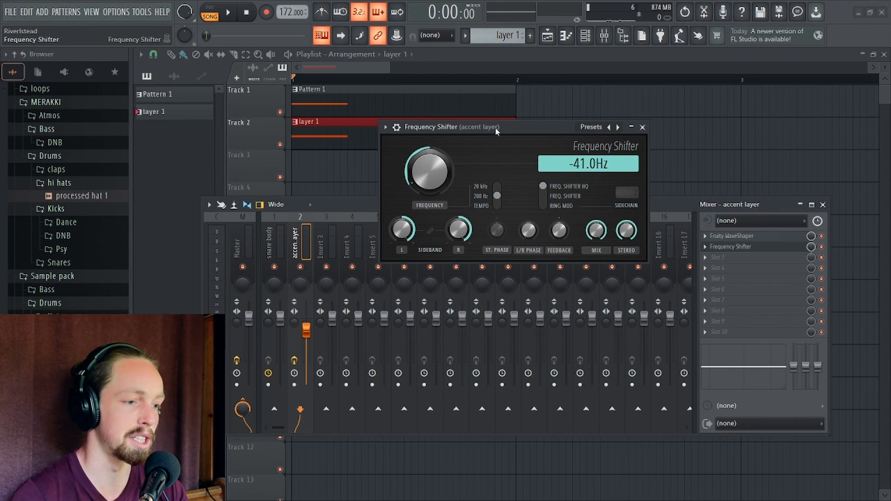
{"action": "left_click_drag", "start_coordinate": [495, 129], "coordinate": [499, 88]}
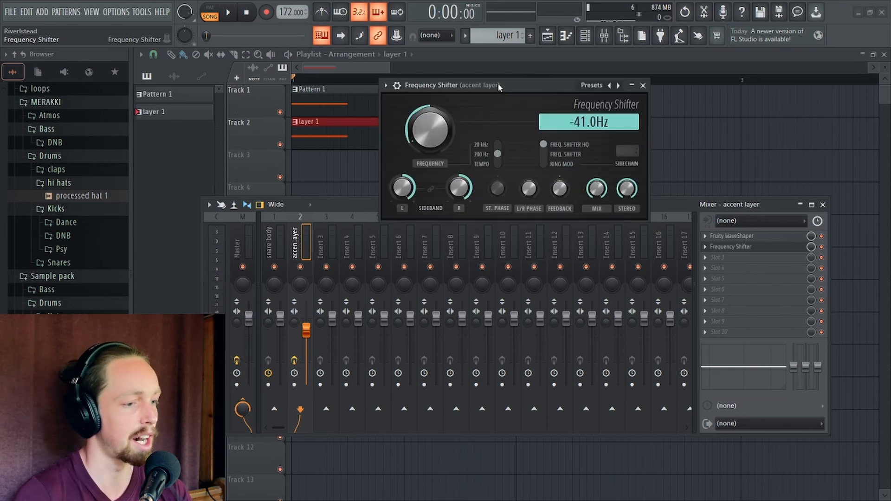
{"action": "left_click_drag", "start_coordinate": [498, 87], "coordinate": [495, 77]}
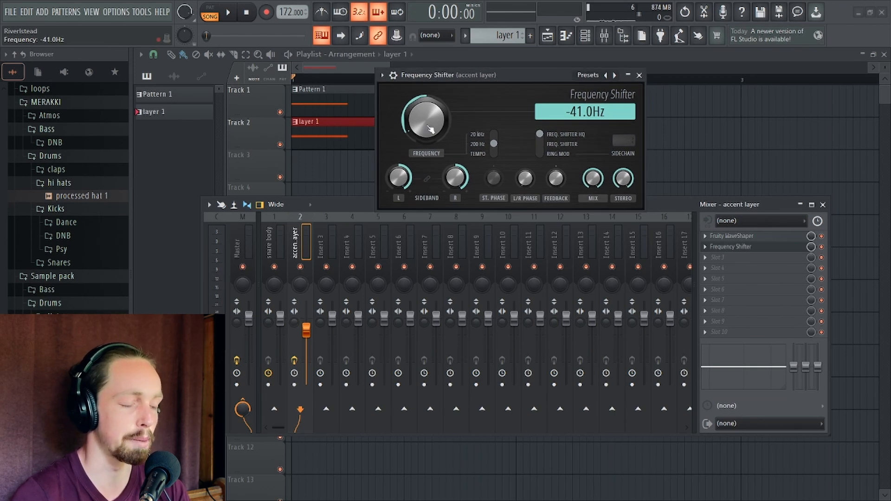
Audition small positive shifts on the slot 2 Frequency Shifter, set its frequency to 2.98 Hz and close it
{"action": "mouse_move", "coordinate": [431, 129]}
{"action": "left_mouse_down"}
{"action": "mouse_move", "coordinate": [431, 109]}
{"action": "mouse_move", "coordinate": [432, 130]}
{"action": "left_mouse_up"}
{"action": "key", "text": "space"}
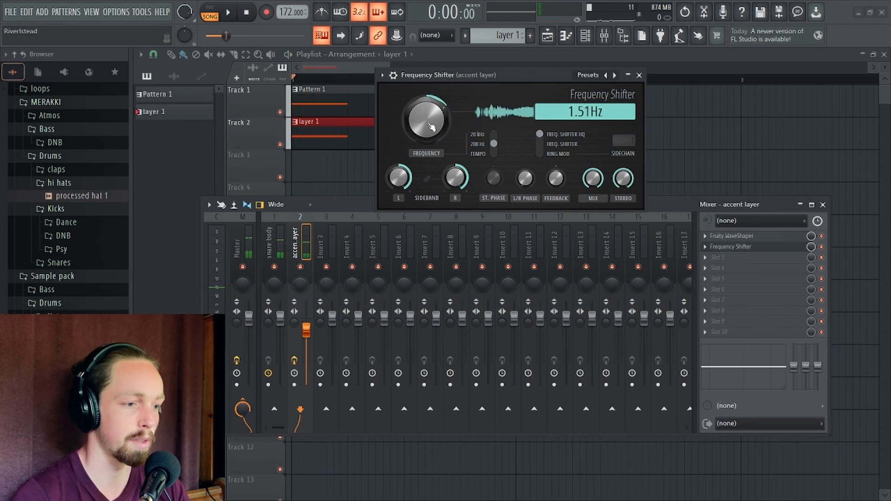
{"action": "key", "text": "space"}
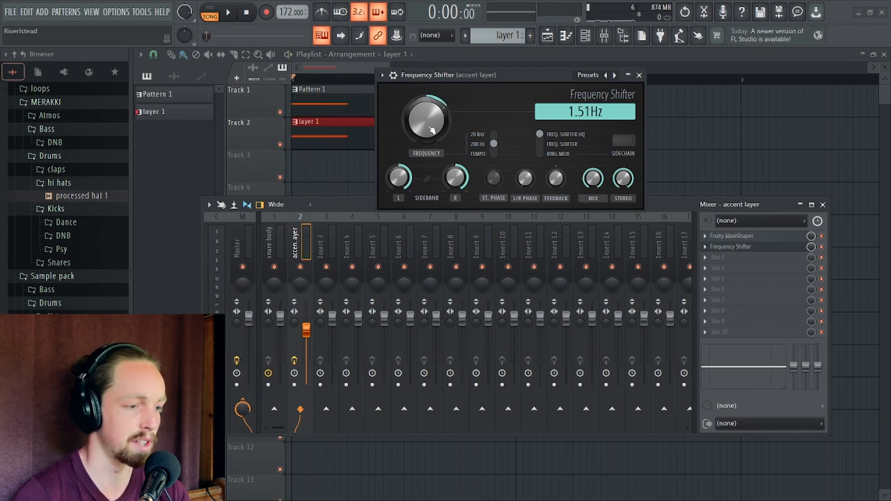
{"action": "left_click", "coordinate": [431, 128], "text": "alt"}
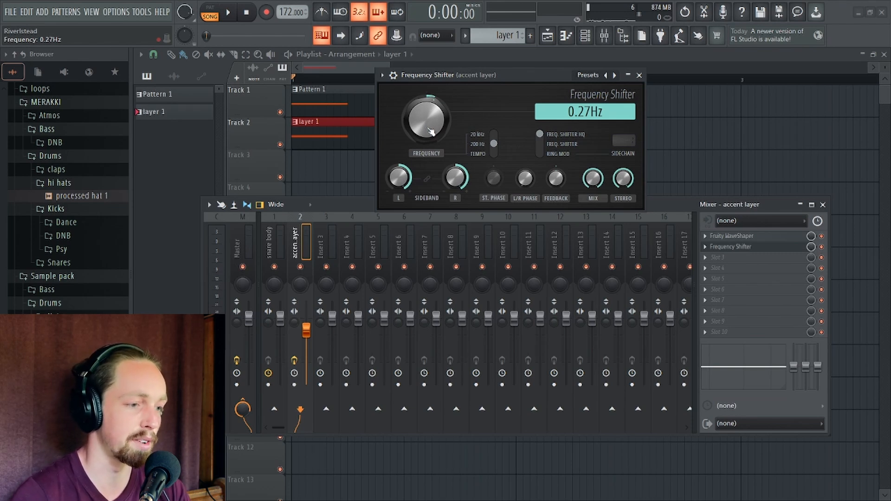
{"action": "mouse_move", "coordinate": [431, 132]}
{"action": "left_mouse_down"}
{"action": "mouse_move", "coordinate": [431, 111]}
{"action": "mouse_move", "coordinate": [432, 128]}
{"action": "left_mouse_up"}
{"action": "key", "text": "space"}
{"action": "key", "text": "space"}
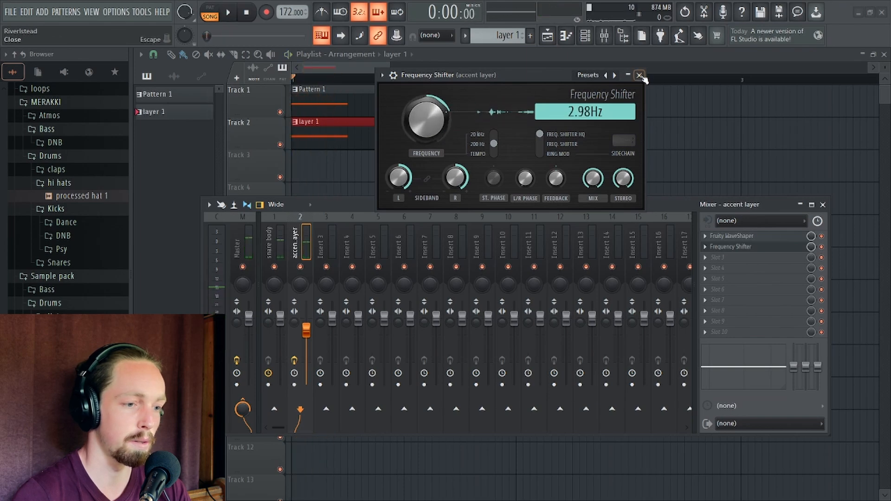
{"action": "left_click", "coordinate": [639, 75]}
Add a second Frequency Shifter in effect slot 3 of the accent layer and set its type to Ring Mod
{"action": "left_click", "coordinate": [716, 257]}
{"action": "left_click", "coordinate": [561, 282]}
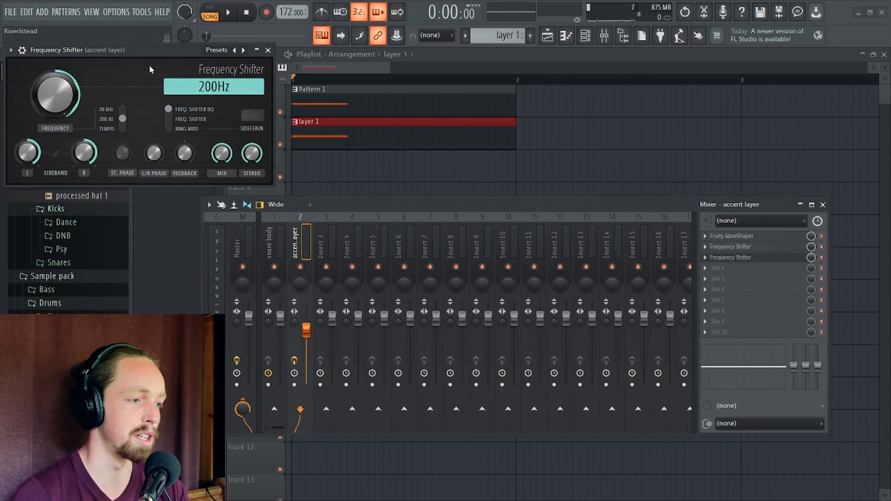
{"action": "left_click_drag", "start_coordinate": [150, 70], "coordinate": [376, 95]}
{"action": "left_click", "coordinate": [404, 158]}
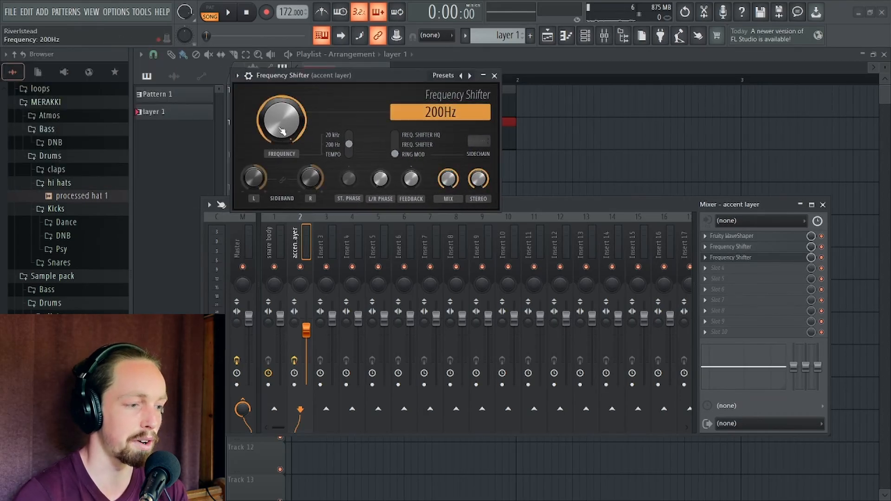
Try ring modulation frequencies up to 75.2 Hz while auditioning the snare
{"action": "left_click_drag", "start_coordinate": [281, 119], "coordinate": [282, 143]}
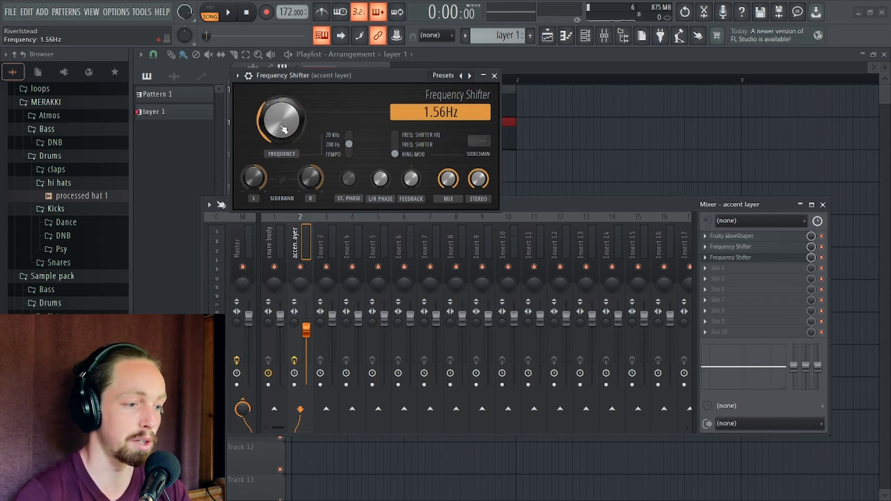
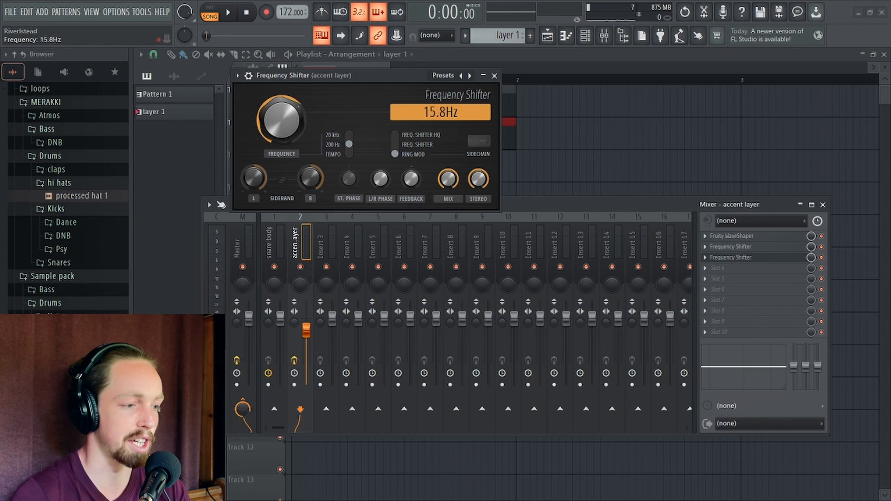
{"action": "key", "text": "space"}
{"action": "scroll", "coordinate": [285, 129], "scroll_direction": "up", "scroll_amount": 5}
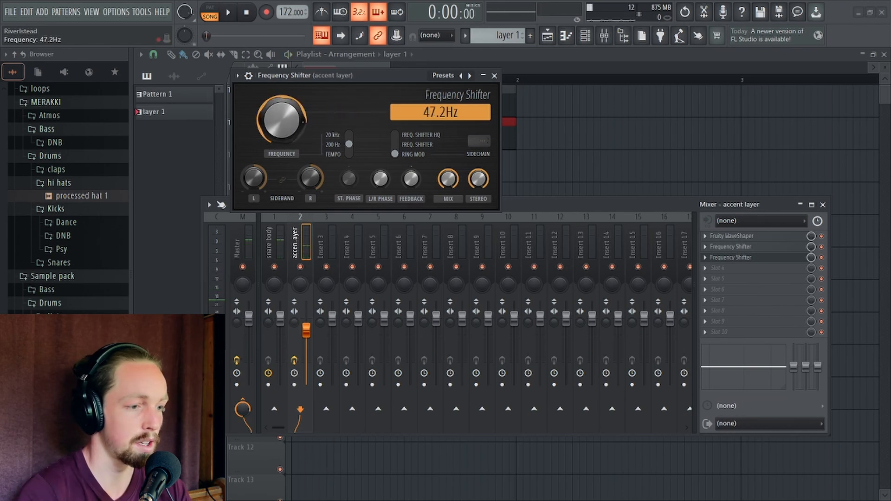
{"action": "scroll", "coordinate": [284, 130], "scroll_direction": "up", "scroll_amount": 5}
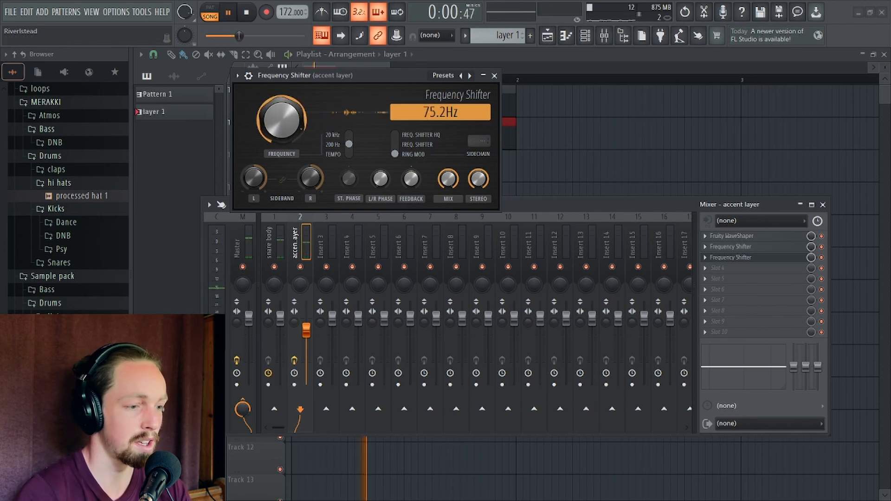
Compare the snare with the slot 3 Frequency Shifter bypassed and enabled during playback
{"action": "left_click", "coordinate": [821, 257]}
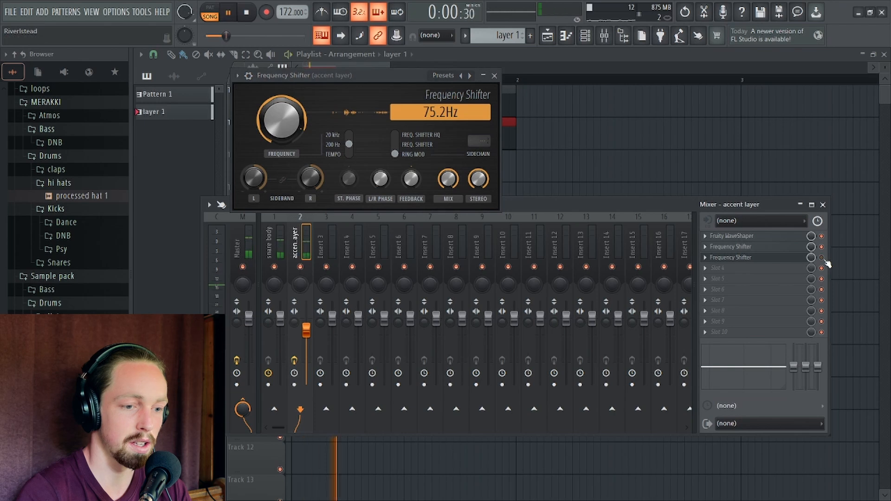
{"action": "key", "text": "space"}
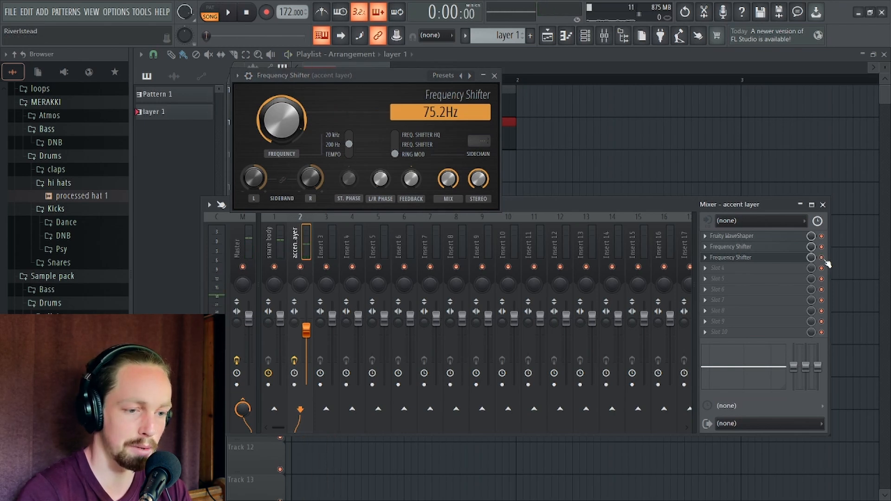
{"action": "left_click", "coordinate": [821, 258]}
{"action": "left_click", "coordinate": [821, 257]}
{"action": "key", "text": "space"}
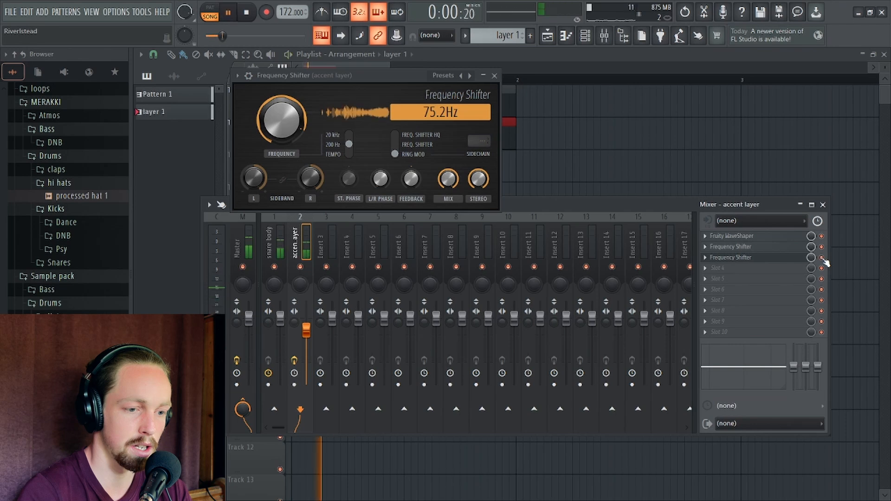
Set the ring modulator's frequency to 17.8 Hz, close the plugin and stop playback
{"action": "left_click_drag", "start_coordinate": [271, 121], "coordinate": [283, 128]}
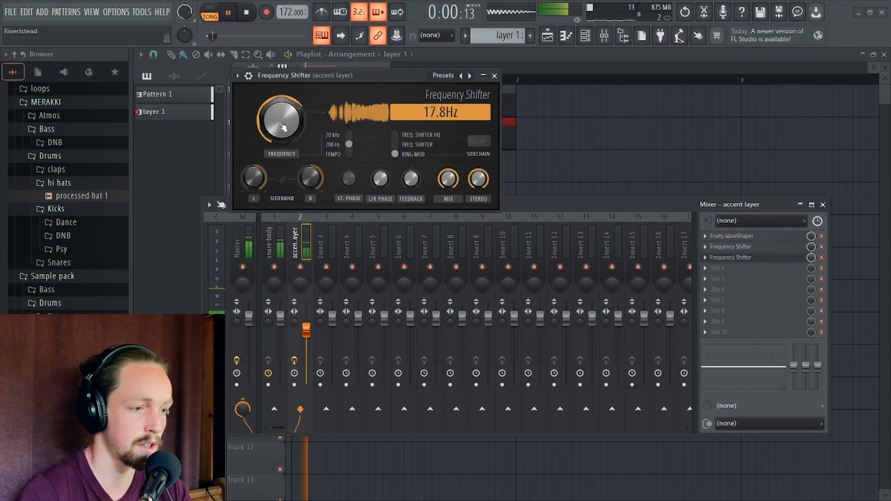
{"action": "left_click", "coordinate": [494, 75]}
{"action": "key", "text": "space"}
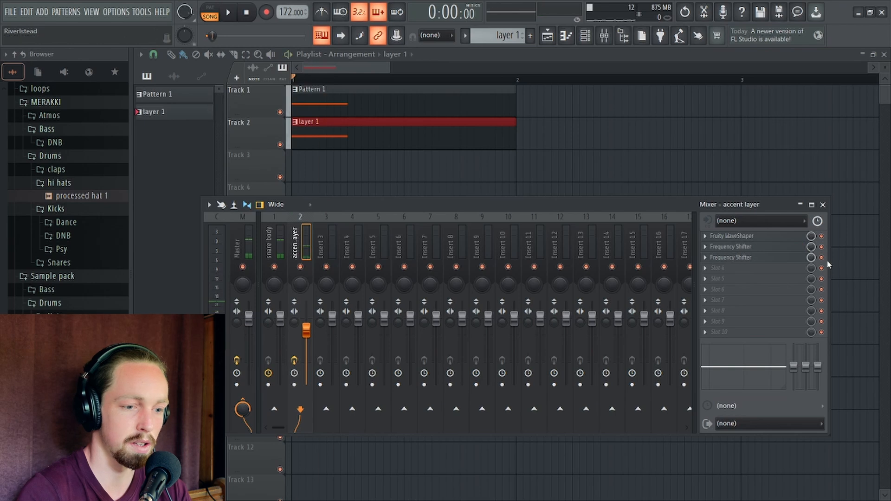
Route the snare body and accent layer mixer tracks to Insert 3 only
{"action": "key", "text": "space"}
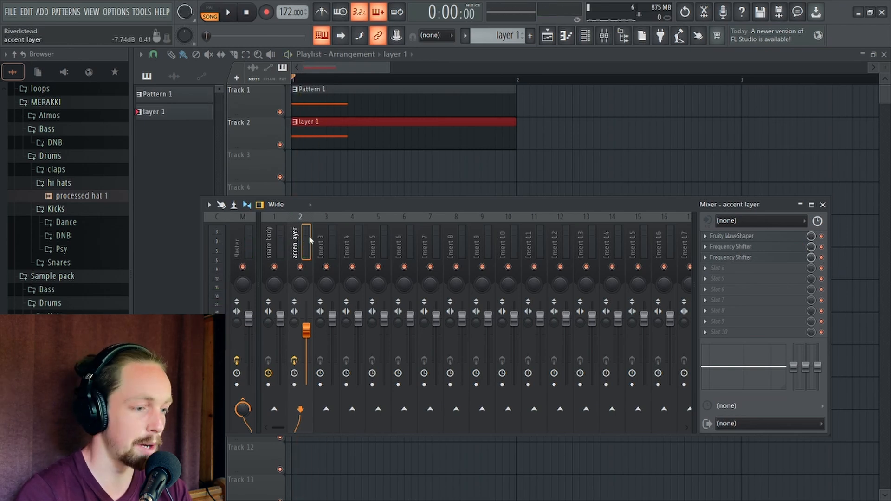
{"action": "left_click_drag", "start_coordinate": [324, 204], "coordinate": [412, 202]}
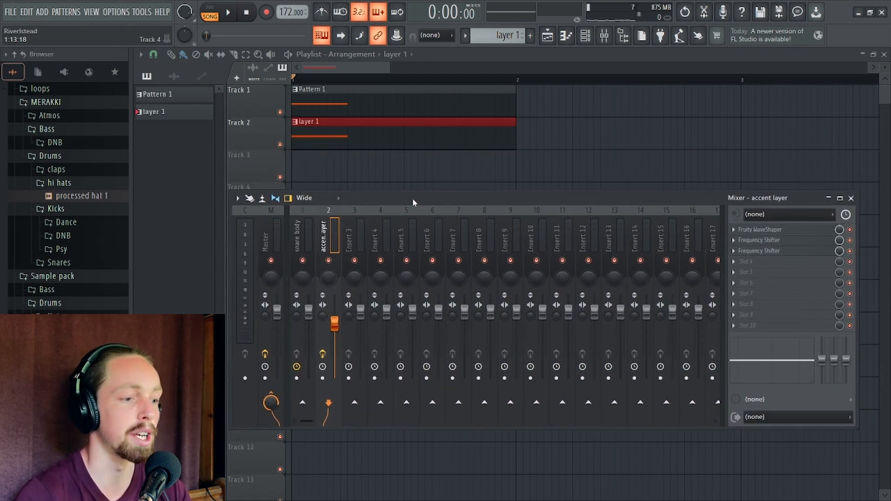
{"action": "mouse_move", "coordinate": [412, 199]}
{"action": "left_mouse_down"}
{"action": "mouse_move", "coordinate": [407, 175]}
{"action": "mouse_move", "coordinate": [398, 200]}
{"action": "left_mouse_up"}
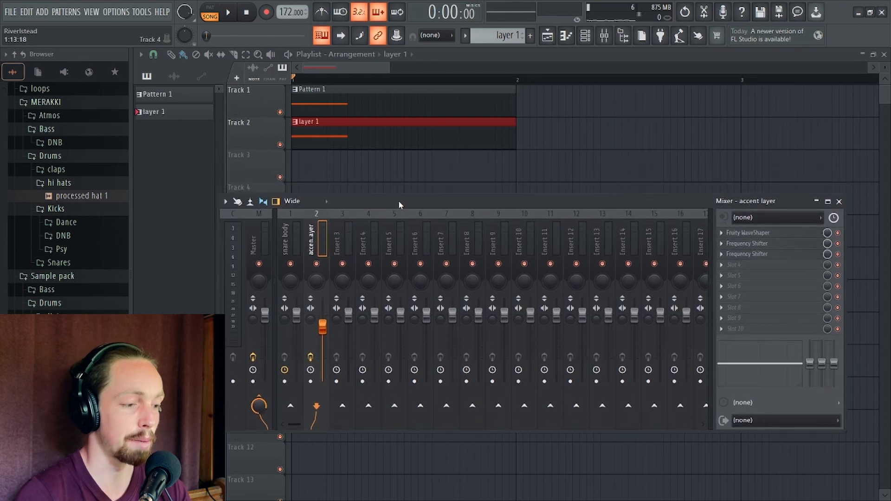
{"action": "left_click", "coordinate": [292, 247]}
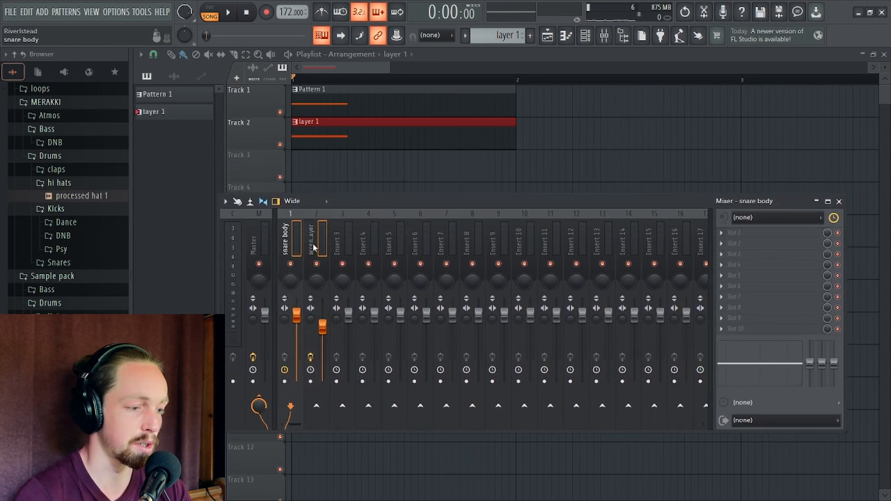
{"action": "right_click", "coordinate": [342, 406]}
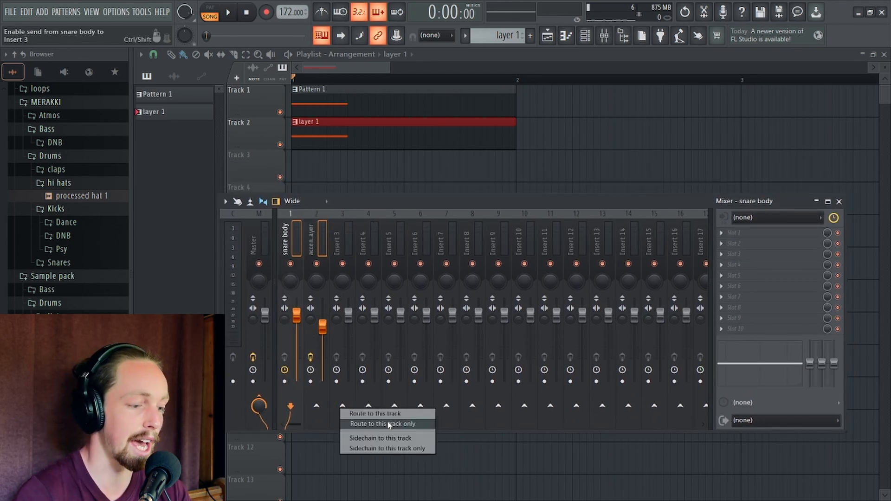
{"action": "left_click", "coordinate": [389, 424]}
Load Fruity Convolver into effect slot 1 of Insert 3
{"action": "left_click_drag", "start_coordinate": [438, 201], "coordinate": [416, 224]}
{"action": "left_click", "coordinate": [710, 268]}
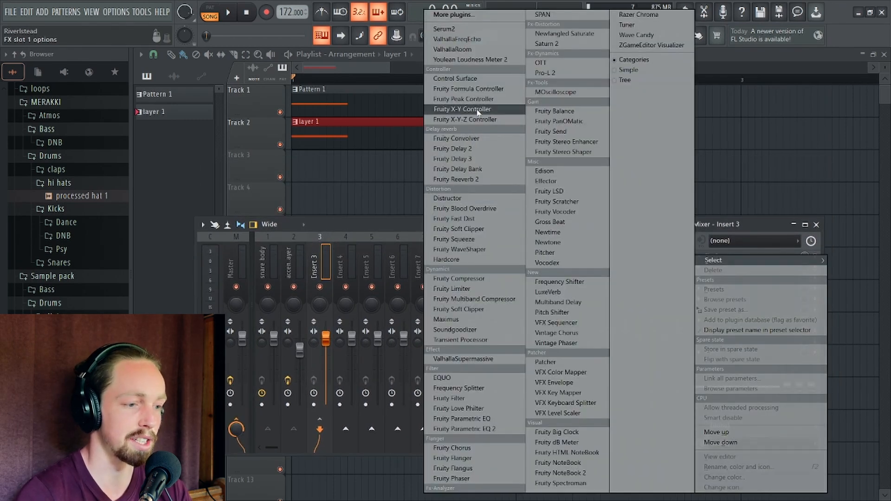
{"action": "left_click", "coordinate": [456, 138]}
{"action": "left_click_drag", "start_coordinate": [572, 85], "coordinate": [525, 98]}
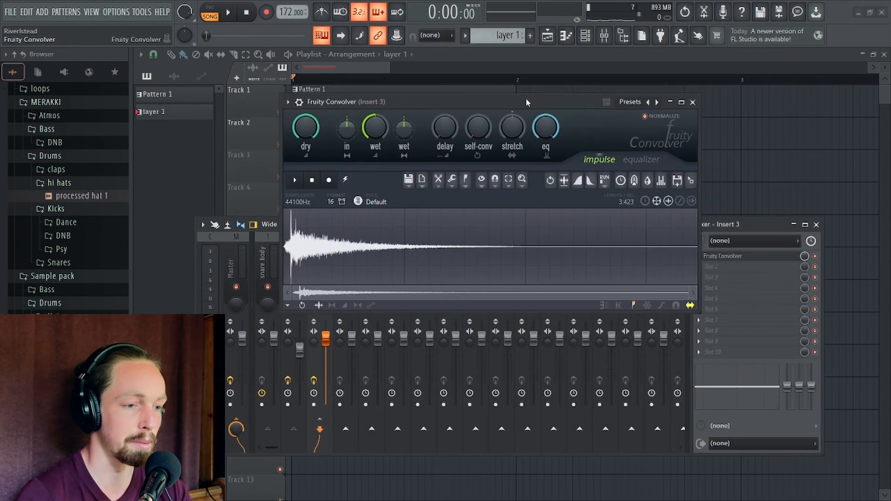
{"action": "left_click", "coordinate": [689, 103]}
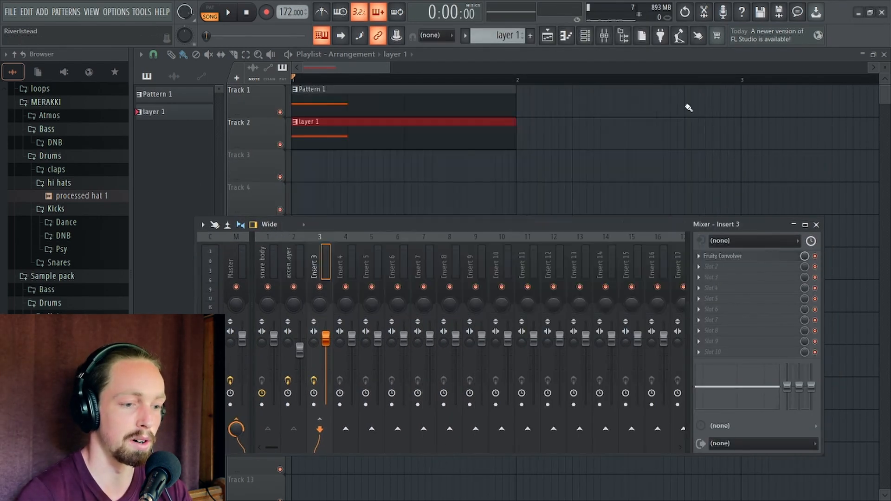
{"action": "left_click", "coordinate": [701, 258]}
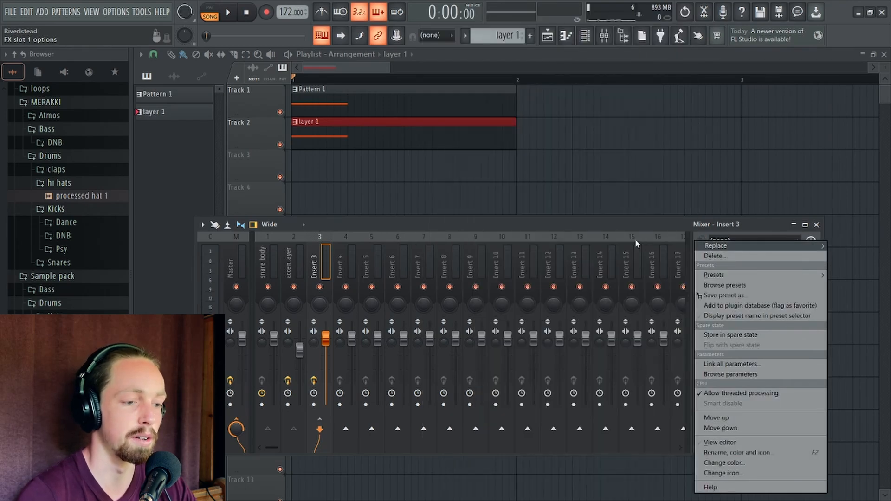
{"action": "key", "text": "Escape"}
Load the Large Hall preset in Insert 3's Fruity Convolver and audition the snare
{"action": "left_click", "coordinate": [725, 257]}
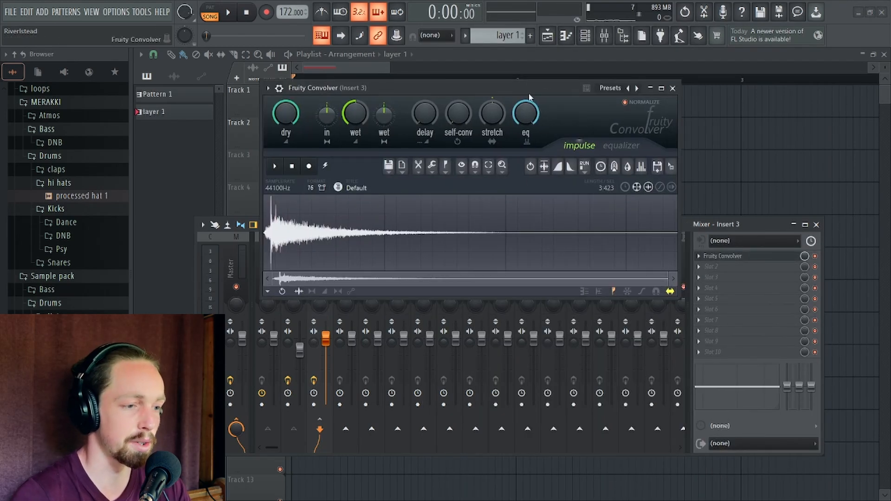
{"action": "left_click_drag", "start_coordinate": [513, 88], "coordinate": [512, 107]}
{"action": "left_click", "coordinate": [608, 109]}
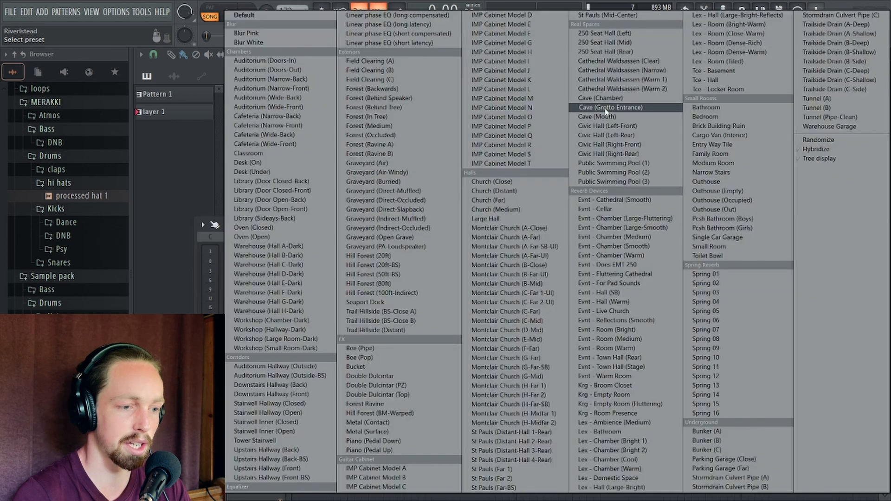
{"action": "left_click", "coordinate": [485, 218]}
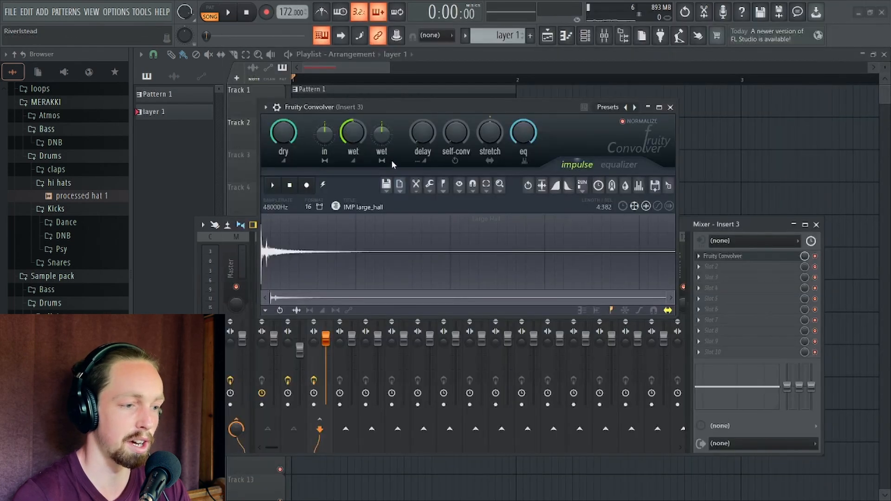
{"action": "left_click_drag", "start_coordinate": [413, 105], "coordinate": [405, 96]}
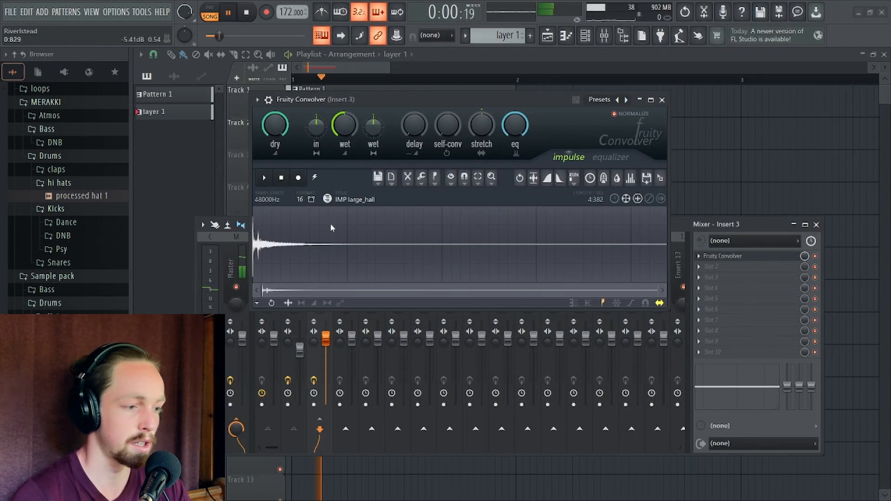
Cut the loud initial transient from the start of the large hall impulse
{"action": "right_click", "coordinate": [261, 237]}
{"action": "mouse_move", "coordinate": [283, 266]}
{"action": "left_click", "coordinate": [348, 431]}
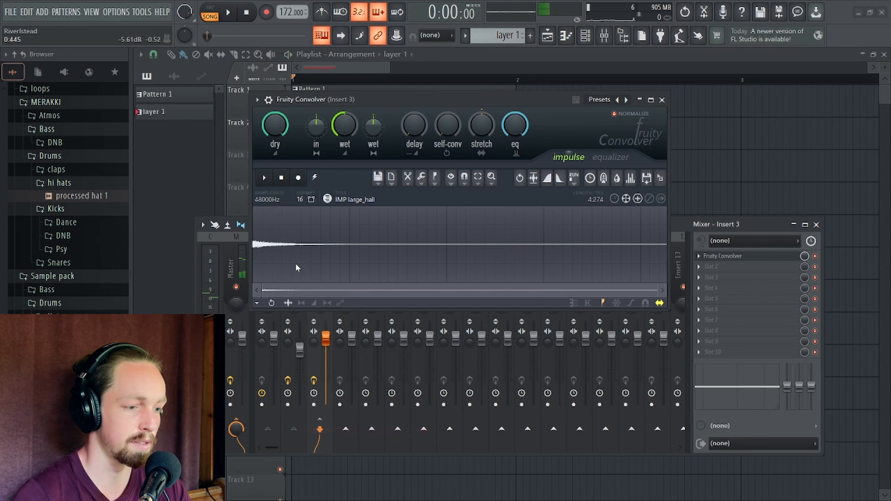
Roll off the lows below about 200 Hz in the Convolver's equalizer, with a curved slope rising to about 414 Hz
{"action": "left_click", "coordinate": [610, 157]}
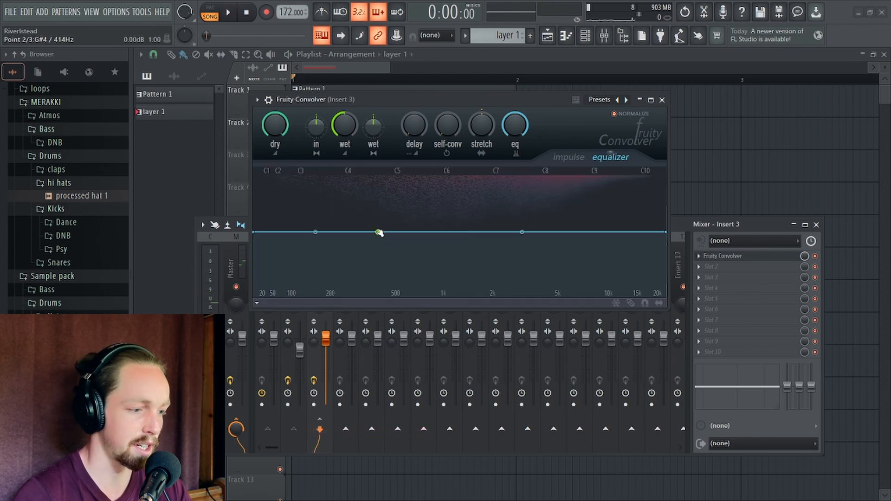
{"action": "left_click_drag", "start_coordinate": [259, 235], "coordinate": [337, 318]}
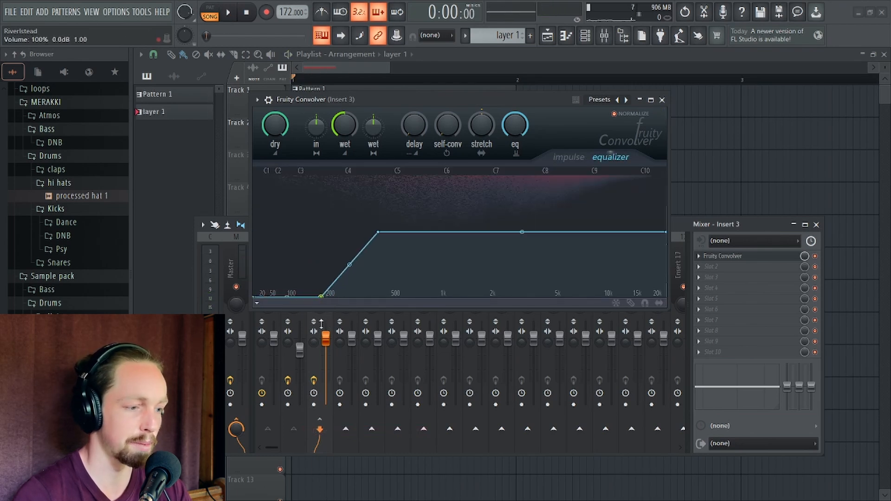
{"action": "key", "text": "space"}
{"action": "left_click_drag", "start_coordinate": [348, 265], "coordinate": [399, 251]}
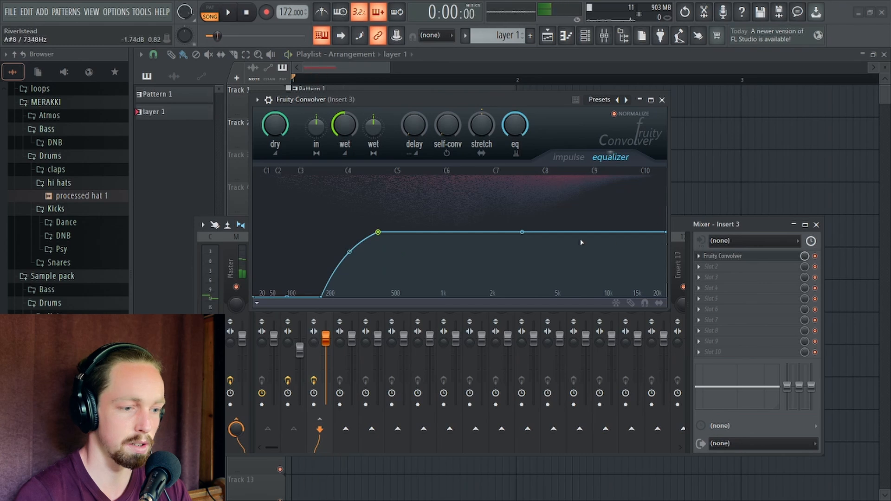
Shape a curved high-end roll-off toward 20 kHz in the Convolver's equalizer and lower the upper mids while auditioning the snare
{"action": "mouse_move", "coordinate": [521, 242]}
{"action": "left_mouse_down"}
{"action": "mouse_move", "coordinate": [627, 232]}
{"action": "mouse_move", "coordinate": [679, 405]}
{"action": "left_mouse_up"}
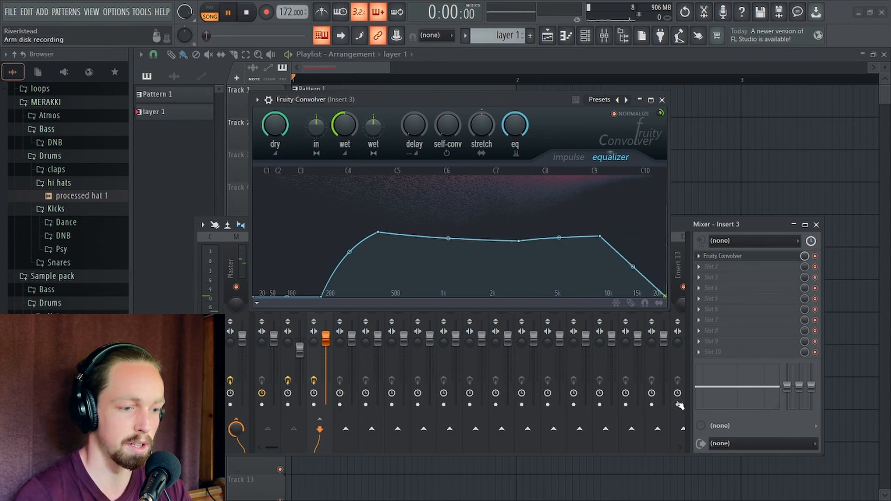
{"action": "left_click_drag", "start_coordinate": [600, 237], "coordinate": [573, 248]}
{"action": "key", "text": "space"}
{"action": "key", "text": "space"}
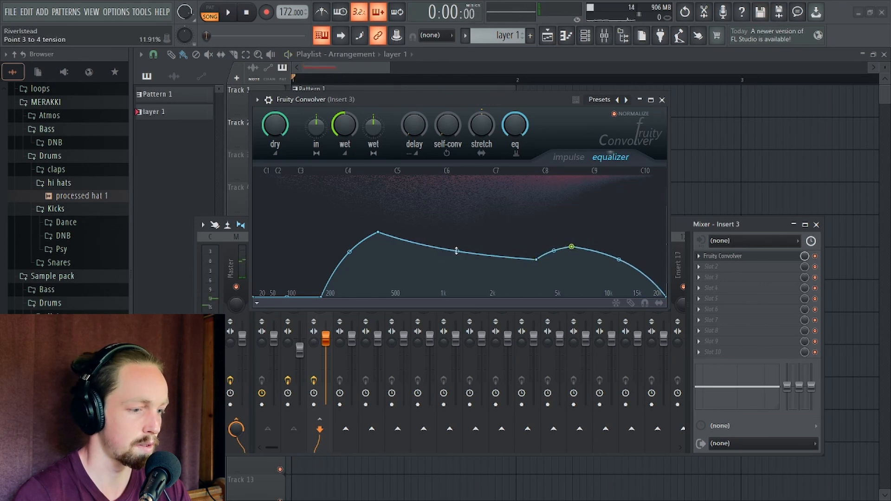
Add an equalizer point near 800 Hz, move the dip to about 2 kHz and the high peak to about 7.5 kHz while auditioning
{"action": "right_click", "coordinate": [456, 253]}
{"action": "key", "text": "space"}
{"action": "left_click_drag", "start_coordinate": [456, 255], "coordinate": [427, 239]}
{"action": "key", "text": "space"}
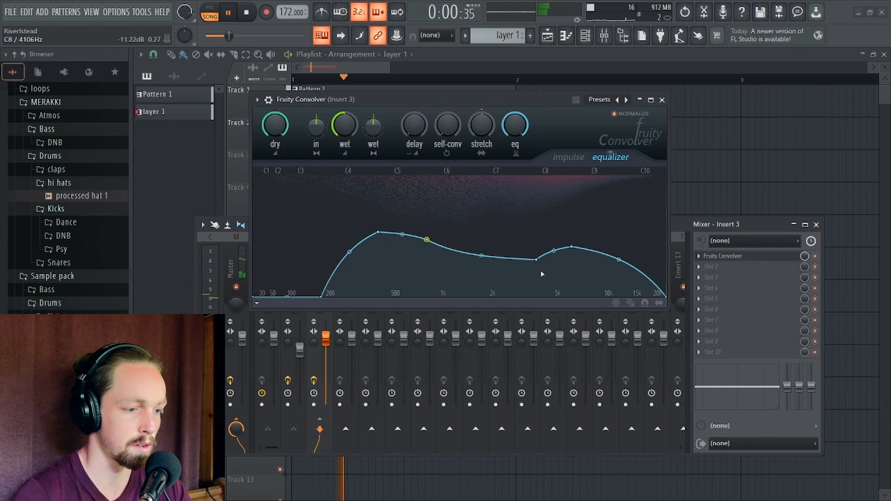
{"action": "key", "text": "space"}
{"action": "left_click_drag", "start_coordinate": [537, 259], "coordinate": [489, 261]}
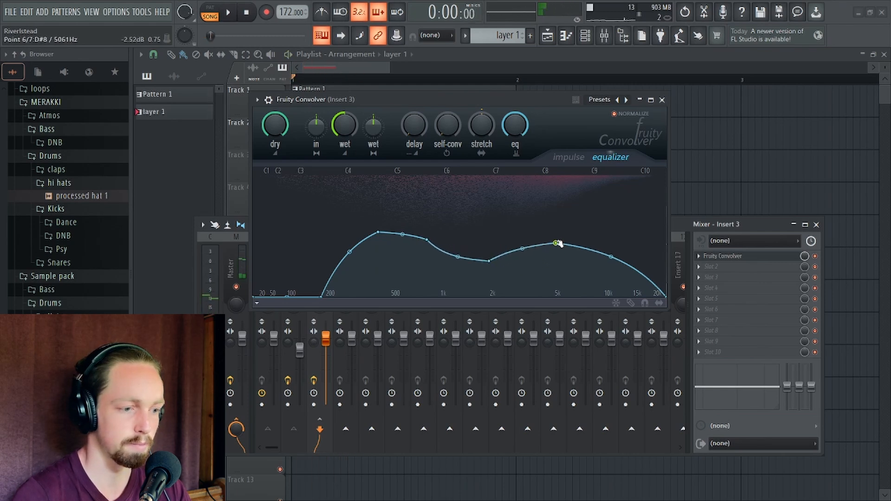
{"action": "left_click_drag", "start_coordinate": [557, 244], "coordinate": [586, 241]}
{"action": "key", "text": "space"}
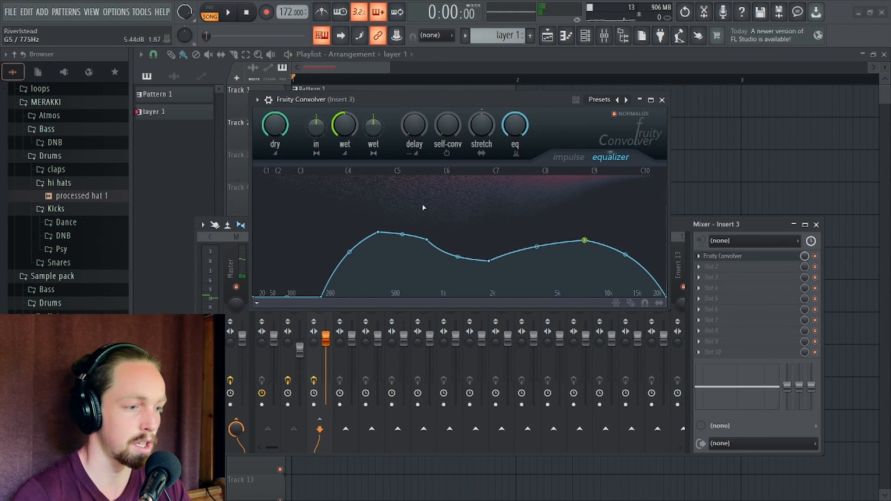
Adjust the wet signal's stereo separation and apply fade-outs to the Convolver's impulse while auditioning the snare
{"action": "left_click", "coordinate": [575, 159]}
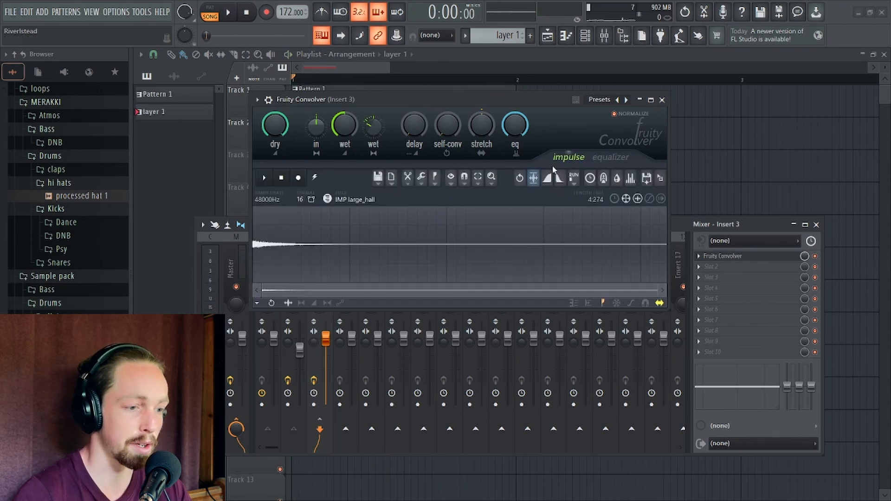
{"action": "left_click", "coordinate": [560, 180]}
{"action": "left_click_drag", "start_coordinate": [428, 100], "coordinate": [411, 95]}
{"action": "key", "text": "space"}
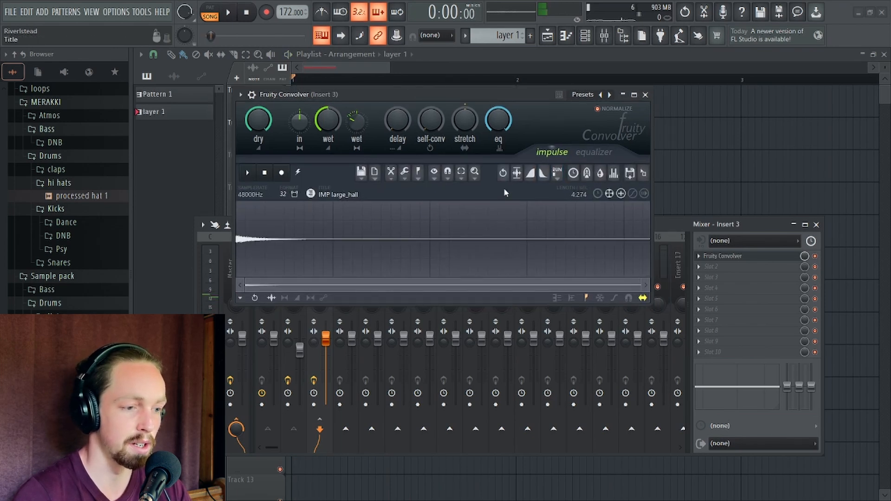
{"action": "left_click", "coordinate": [542, 173]}
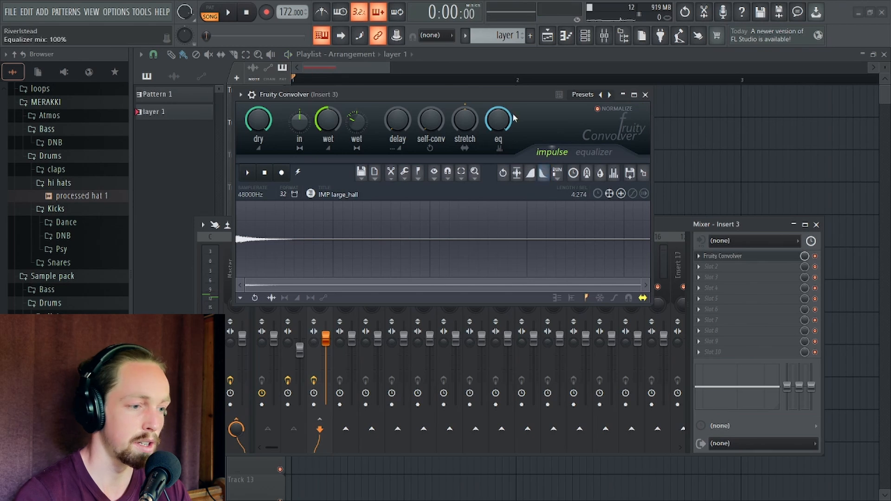
{"action": "key", "text": "space"}
Create an automation clip for the Convolver's wet level and close the plugin
{"action": "right_click", "coordinate": [325, 122]}
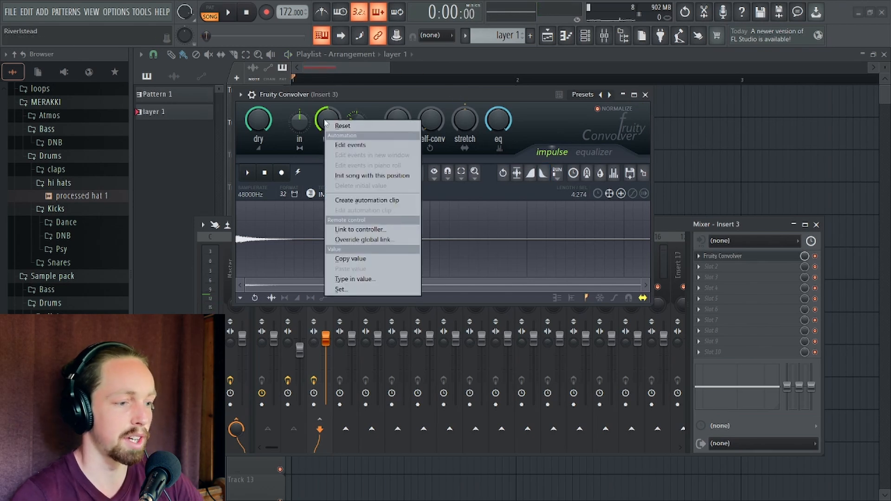
{"action": "left_click", "coordinate": [366, 200]}
{"action": "left_click", "coordinate": [645, 94]}
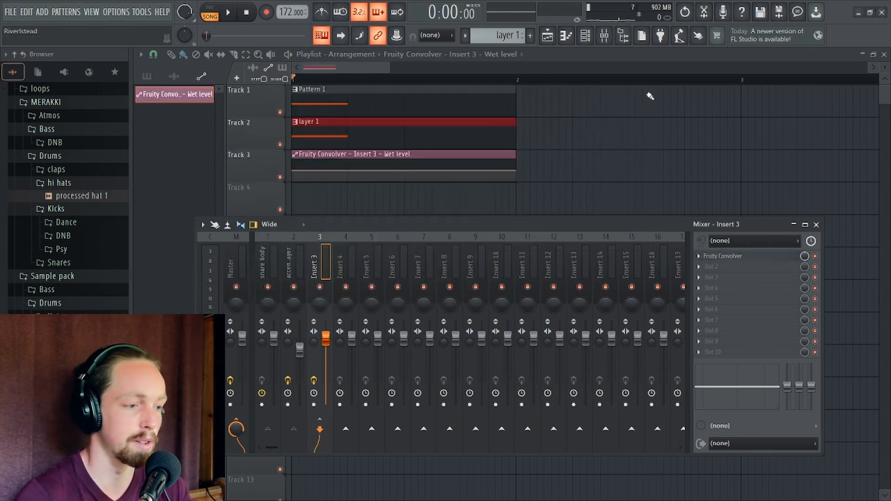
Shape the wet level automation to hold 0% until 1:01:04, peak at 50% at 1:01:09 and decay back to zero
{"action": "key", "text": "F9"}
{"action": "scroll", "coordinate": [274, 198], "scroll_direction": "up", "scroll_amount": 4}
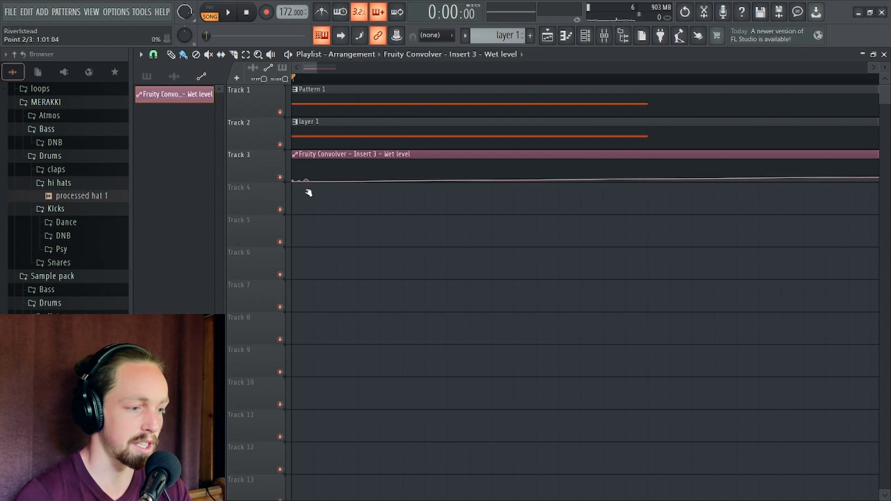
{"action": "left_click_drag", "start_coordinate": [323, 180], "coordinate": [319, 175]}
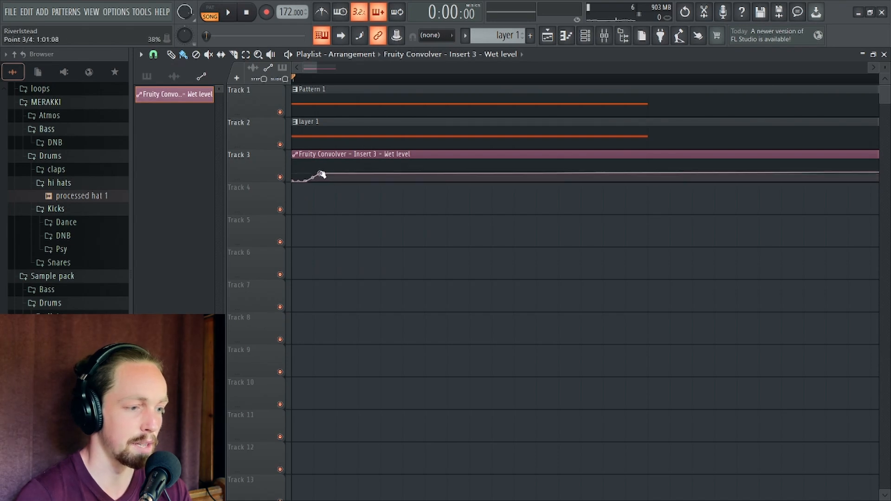
{"action": "left_click_drag", "start_coordinate": [386, 176], "coordinate": [471, 193]}
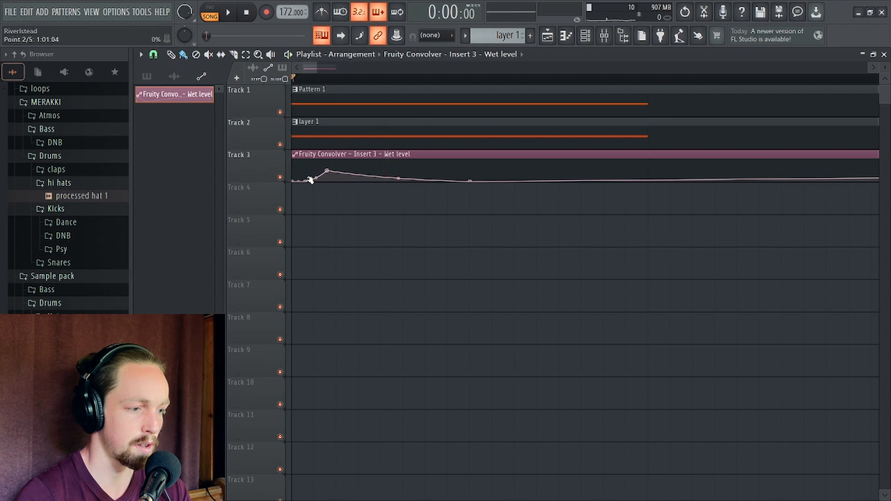
Shift the wet level automation's 50% peak earlier to 1:01:08 while auditioning the snare
{"action": "key", "text": "space"}
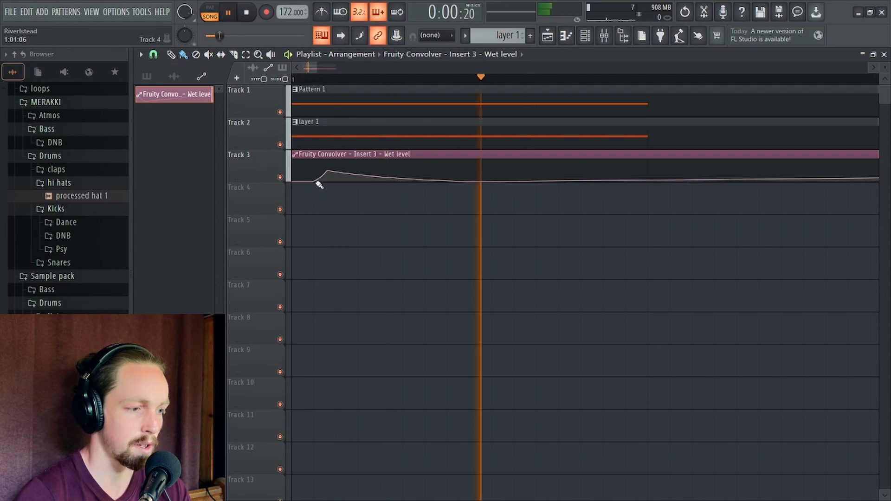
{"action": "key", "text": "space"}
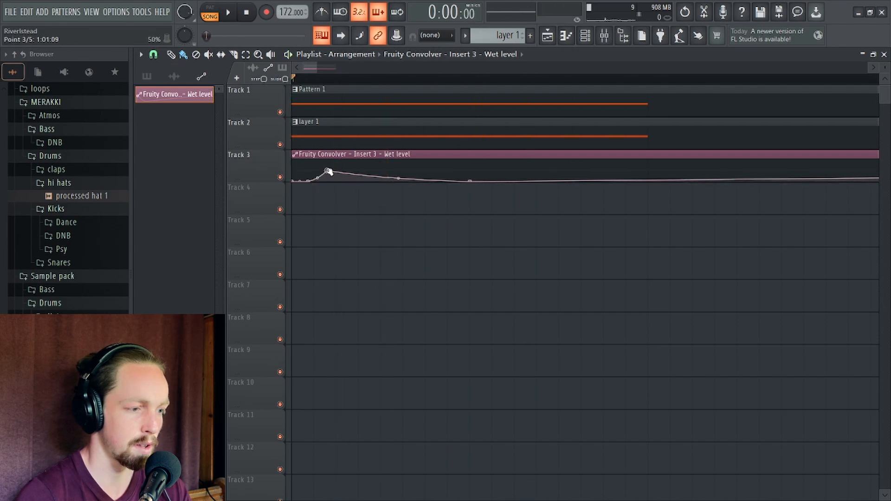
{"action": "key", "text": "space"}
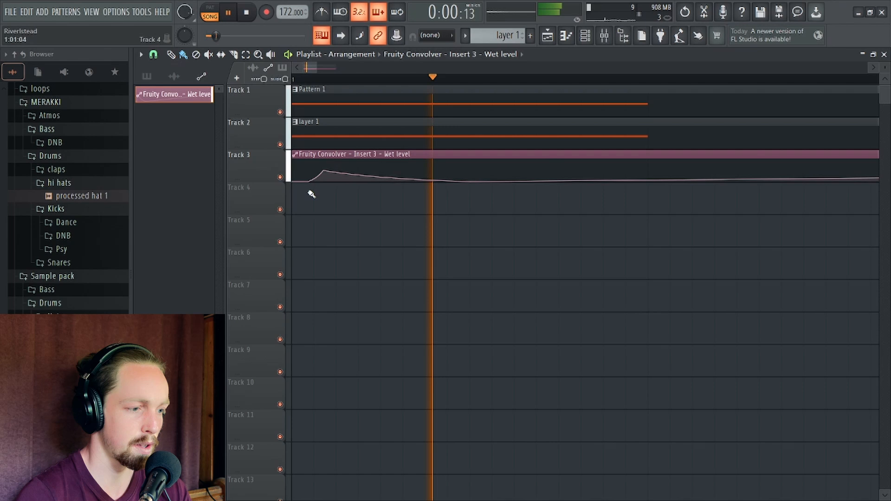
{"action": "key", "text": "space"}
Set the wet level automation's peak at 1:01:08 to 5% and audition the snare with the Fruity Convolver switched on and off
{"action": "right_click", "coordinate": [326, 171]}
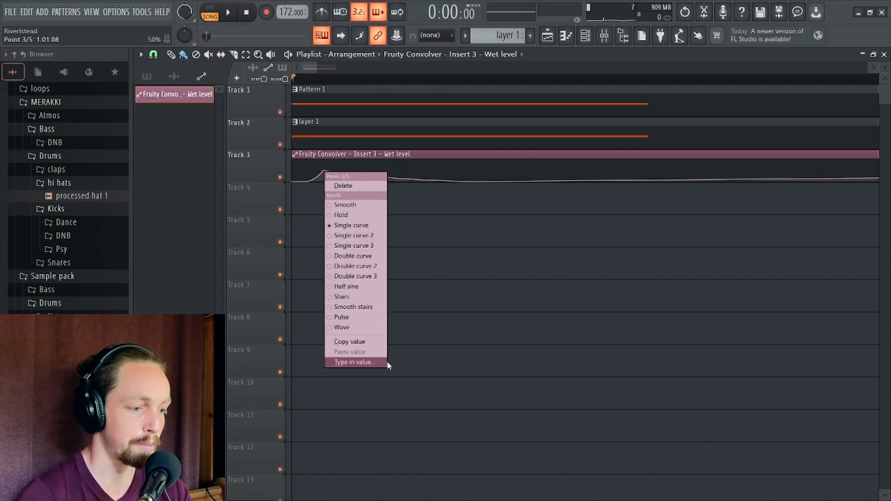
{"action": "left_click", "coordinate": [364, 364]}
{"action": "key", "text": "BackSpace"}
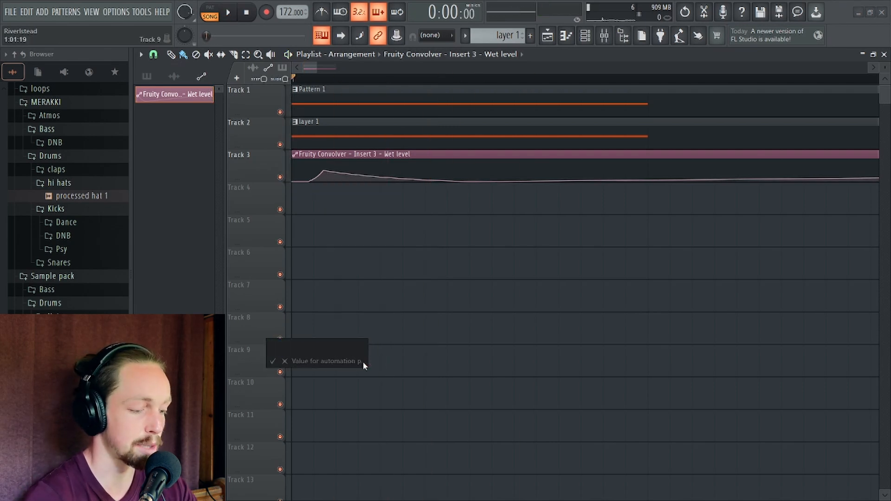
{"action": "type", "text": "0"}
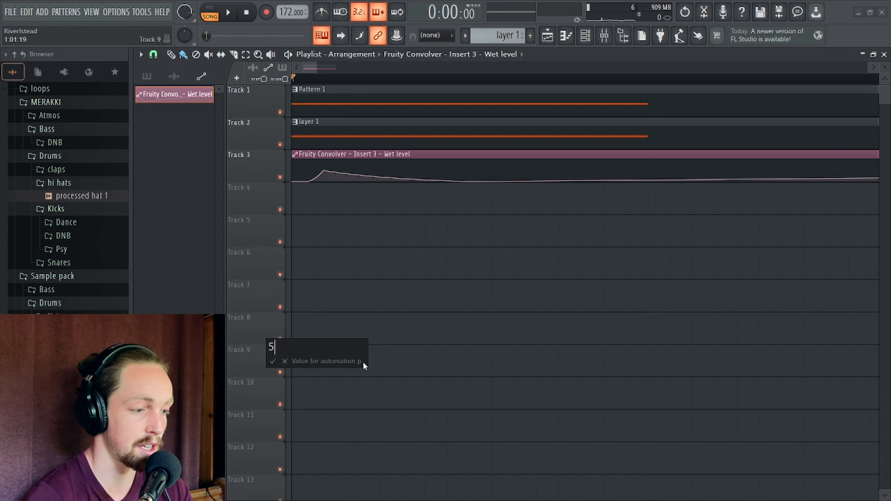
{"action": "key", "text": "Return"}
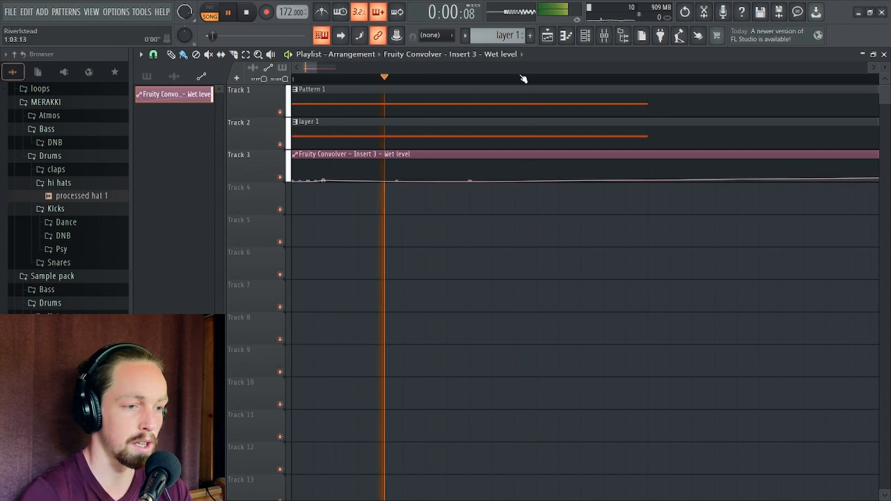
{"action": "left_click", "coordinate": [611, 40]}
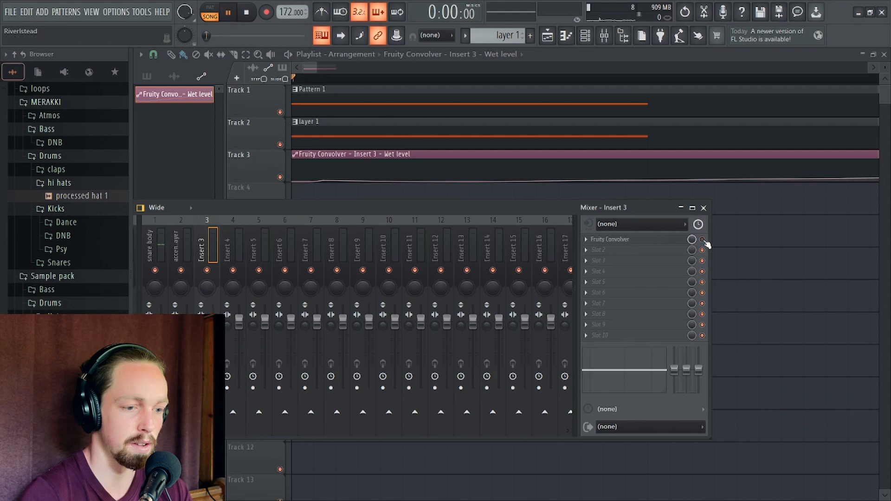
{"action": "key", "text": "space"}
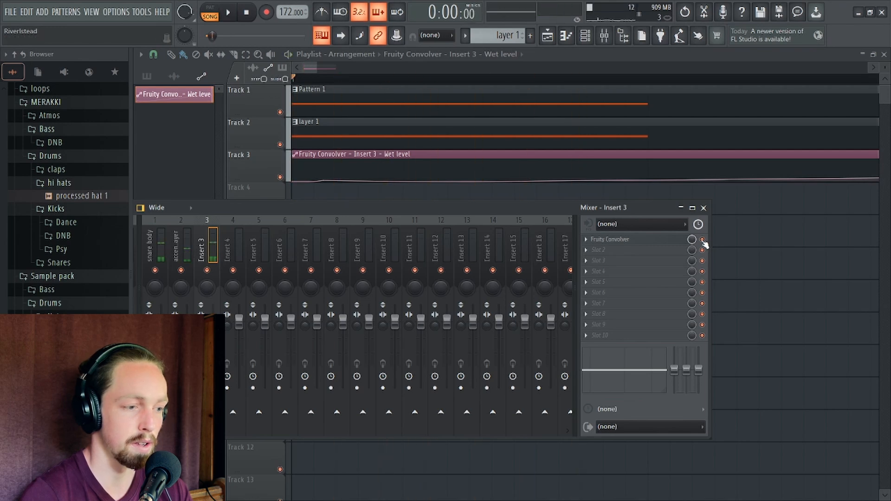
Set the wet level automation's peak to 10% and compare the snare with and without the Fruity Convolver
{"action": "right_click", "coordinate": [325, 177]}
{"action": "left_click", "coordinate": [358, 369]}
{"action": "key", "text": "BackSpace"}
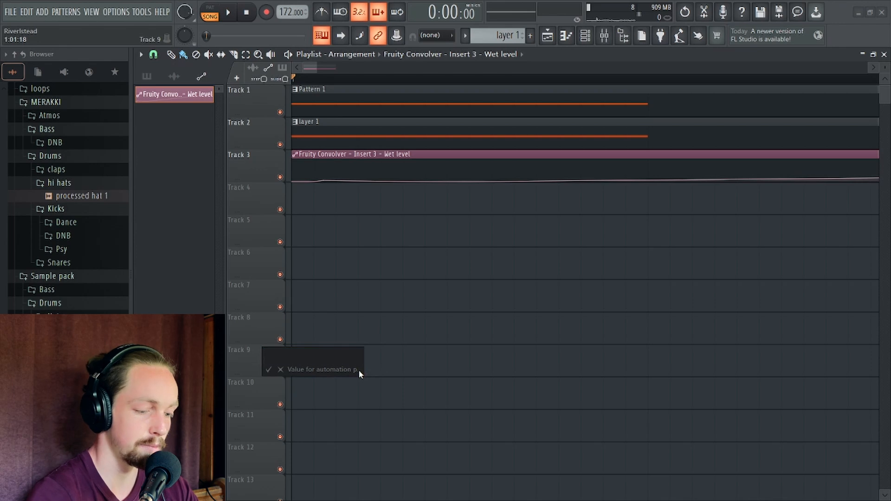
{"action": "type", "text": "10"}
{"action": "key", "text": "Return"}
{"action": "key", "text": "space"}
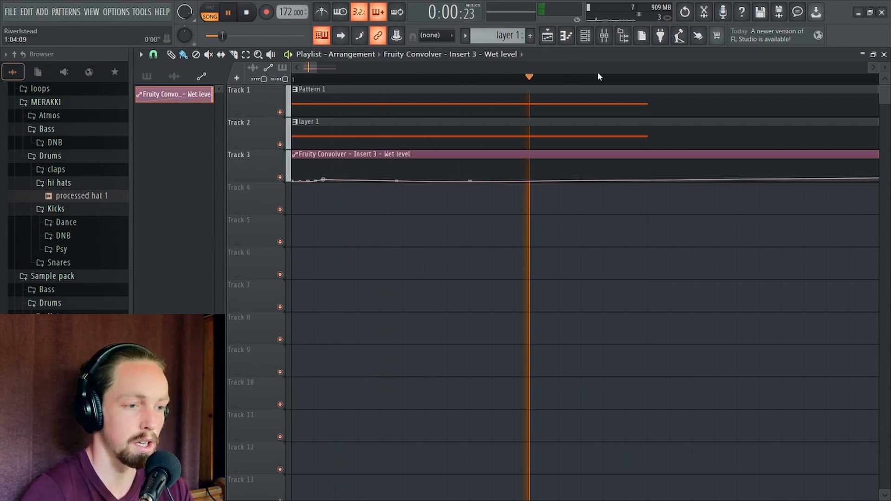
{"action": "key", "text": "space"}
{"action": "key", "text": "F9"}
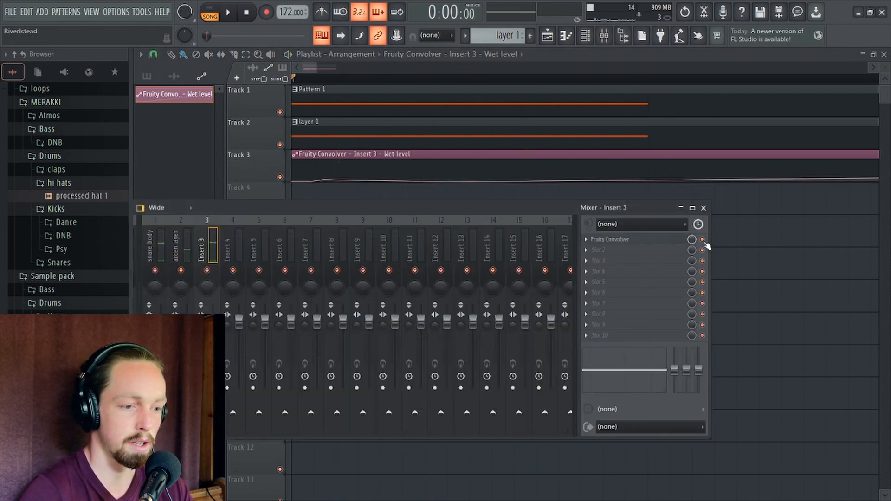
{"action": "key", "text": "space"}
{"action": "key", "text": "space"}
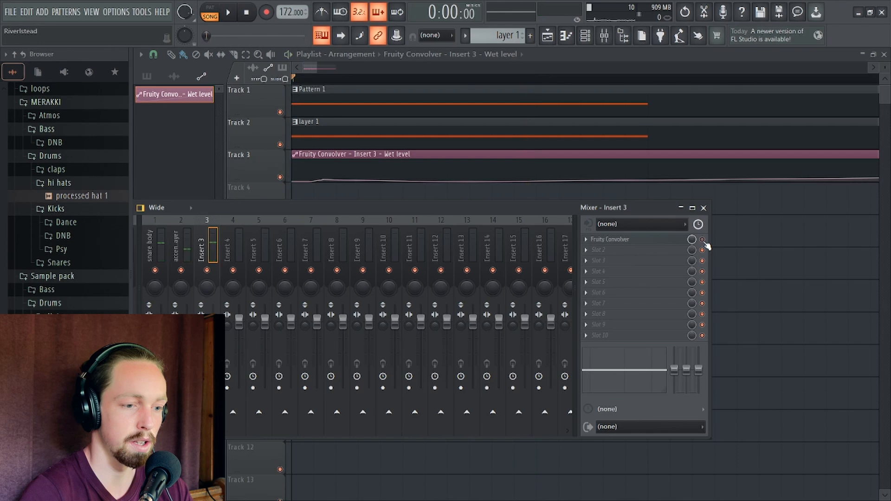
Load Fruity Limiter in Insert 3's second effect slot, in compressor mode with a threshold of about -15.4 dB
{"action": "left_click_drag", "start_coordinate": [515, 210], "coordinate": [614, 166]}
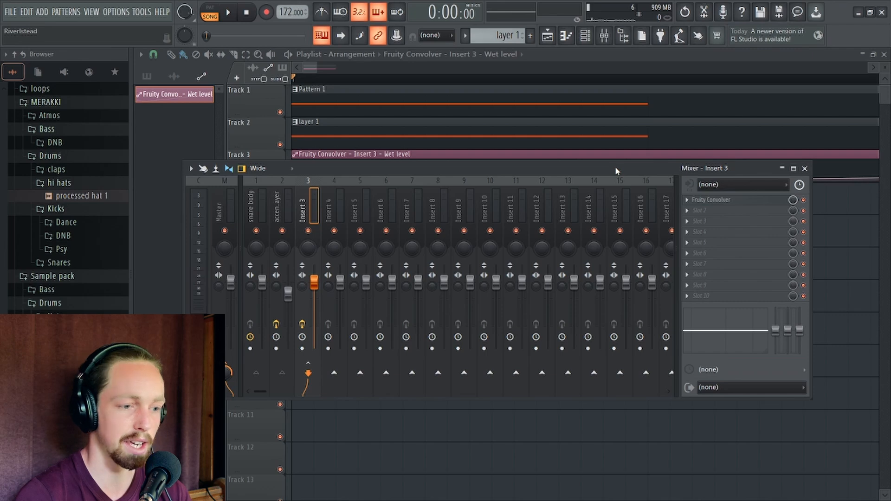
{"action": "left_click_drag", "start_coordinate": [616, 172], "coordinate": [646, 171]}
{"action": "left_click", "coordinate": [742, 211]}
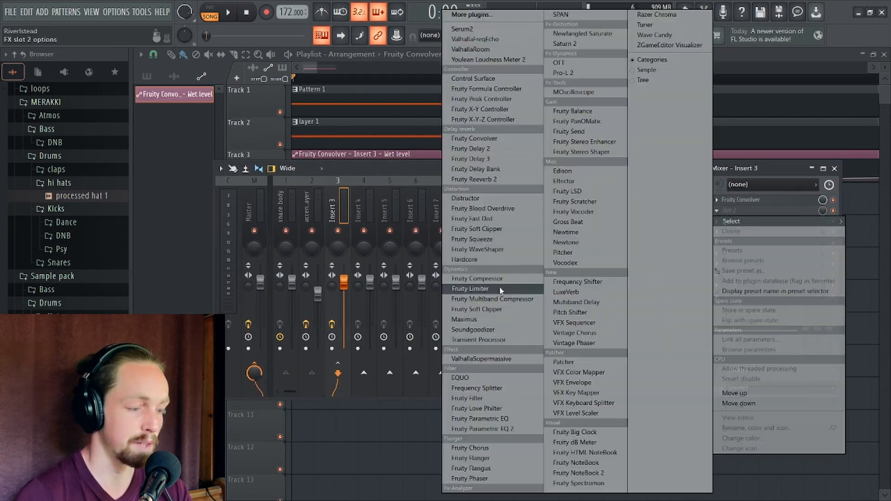
{"action": "left_click", "coordinate": [500, 289]}
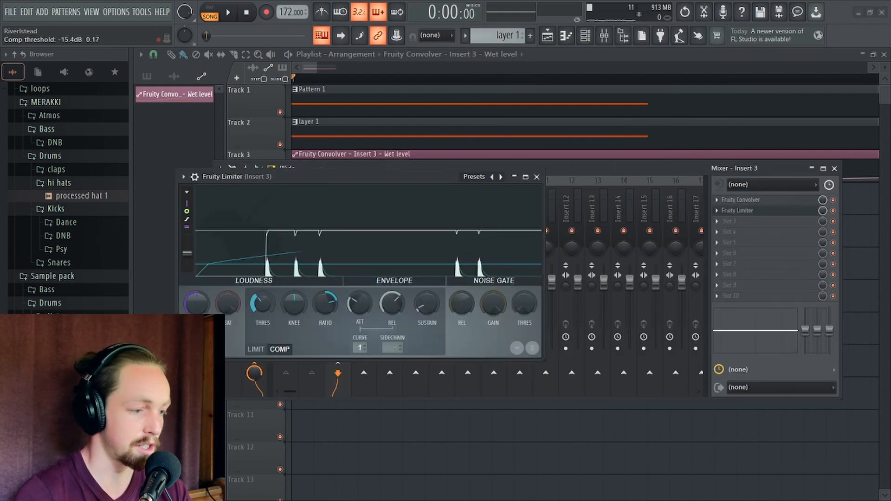
Fine-tune the Fruity Limiter's compressor threshold and raise its gain while auditioning the snare
{"action": "key", "text": "space"}
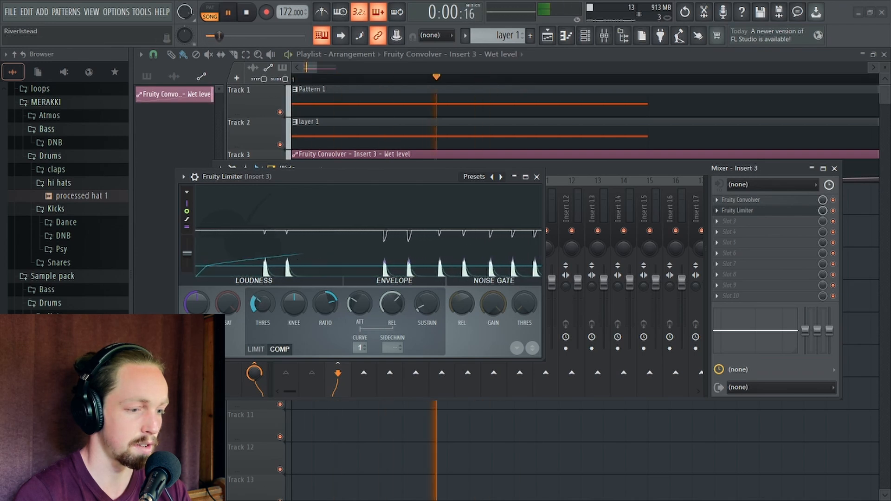
{"action": "key", "text": "space"}
{"action": "left_click_drag", "start_coordinate": [260, 302], "coordinate": [260, 303]}
{"action": "key", "text": "space"}
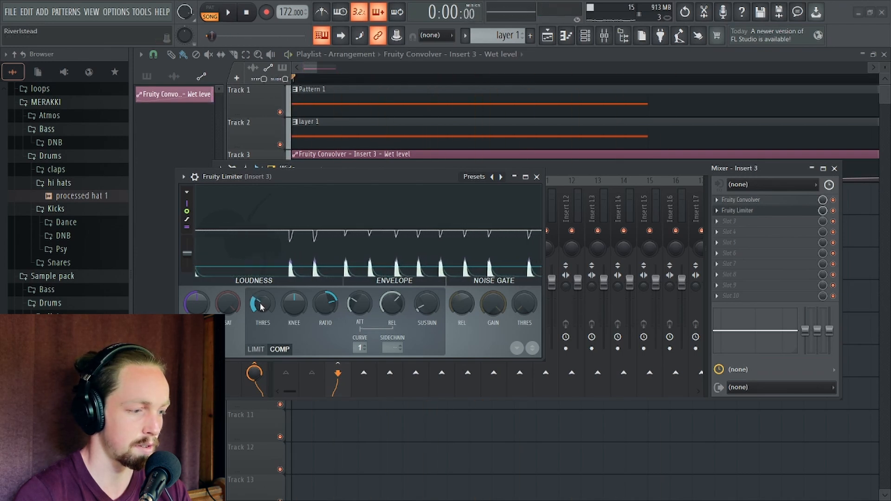
{"action": "left_click_drag", "start_coordinate": [201, 308], "coordinate": [201, 297]}
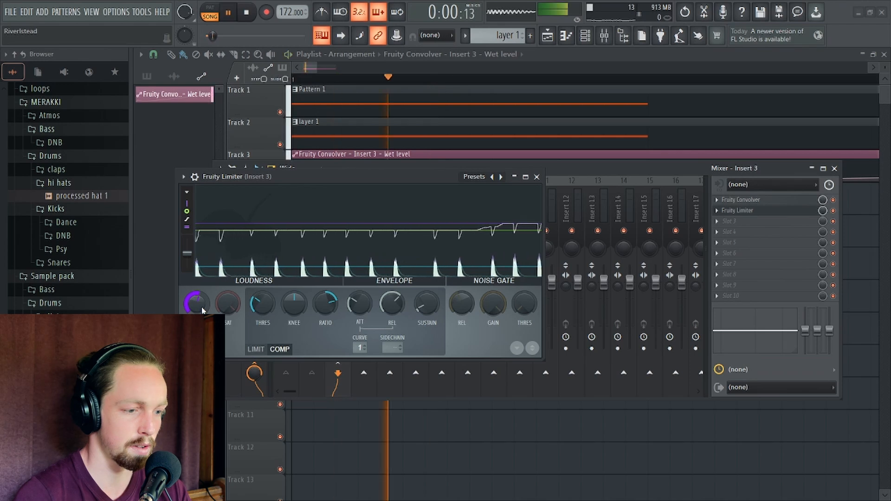
{"action": "left_click", "coordinate": [537, 177]}
{"action": "key", "text": "space"}
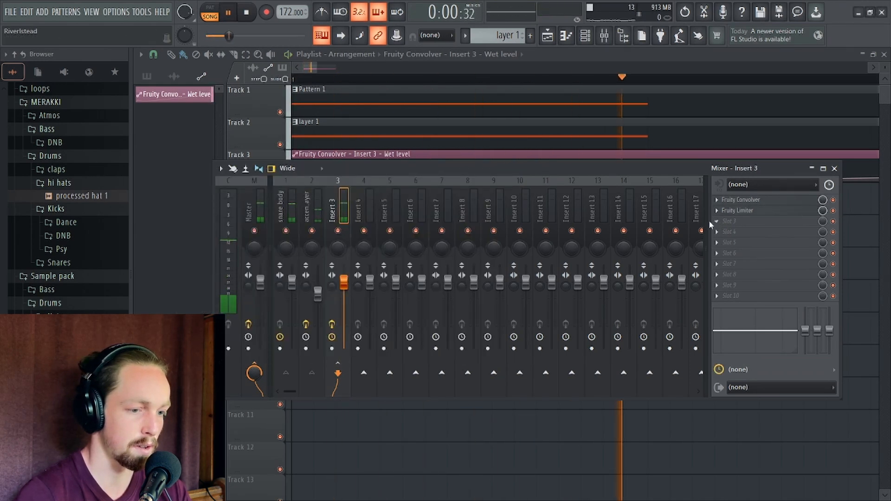
Fine-tune the Fruity Limiter's compressor release time by auditioning the snare at longer and shorter settings
{"action": "left_click", "coordinate": [738, 210]}
{"action": "left_click_drag", "start_coordinate": [396, 307], "coordinate": [396, 320]}
{"action": "key", "text": "space"}
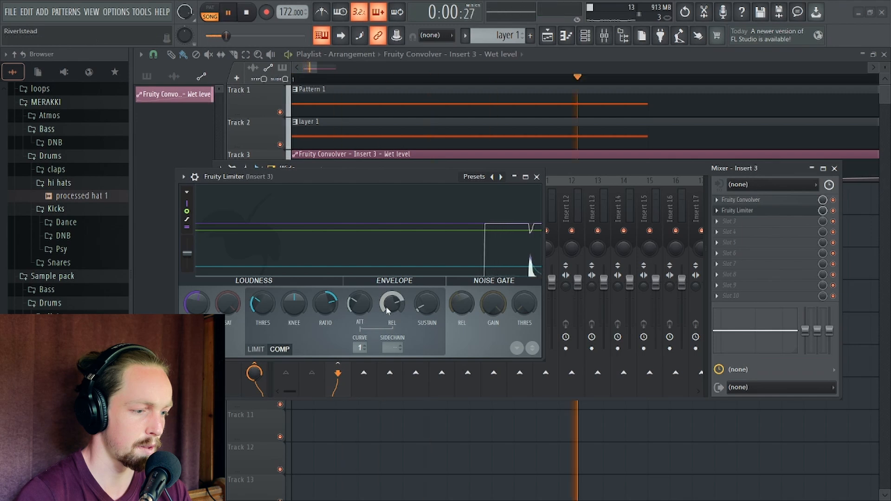
{"action": "key", "text": "space"}
{"action": "key", "text": "space"}
{"action": "key", "text": "space"}
{"action": "key", "text": "space"}
{"action": "key", "text": "space"}
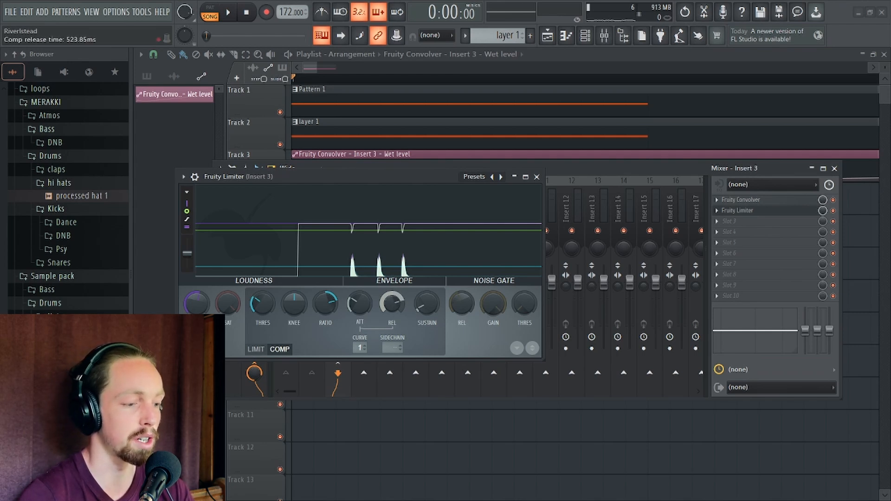
{"action": "key", "text": "space"}
{"action": "key", "text": "space"}
{"action": "key", "text": "space"}
{"action": "key", "text": "space"}
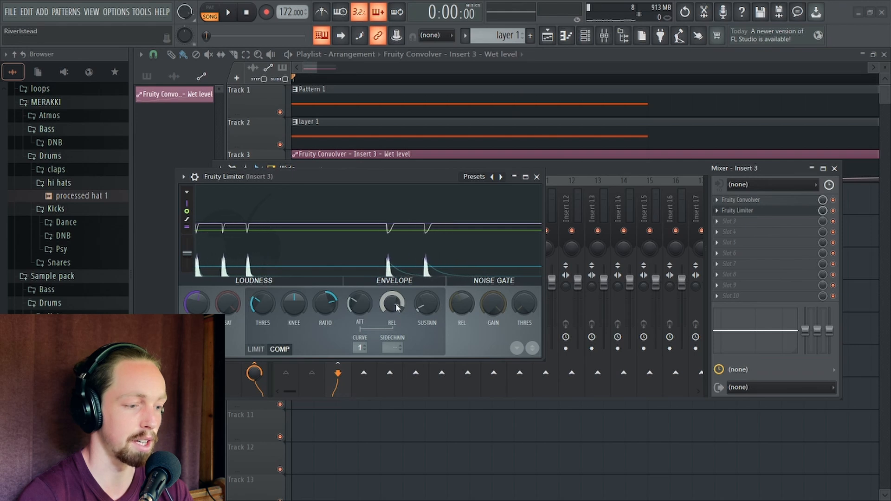
{"action": "left_click_drag", "start_coordinate": [393, 310], "coordinate": [393, 307]}
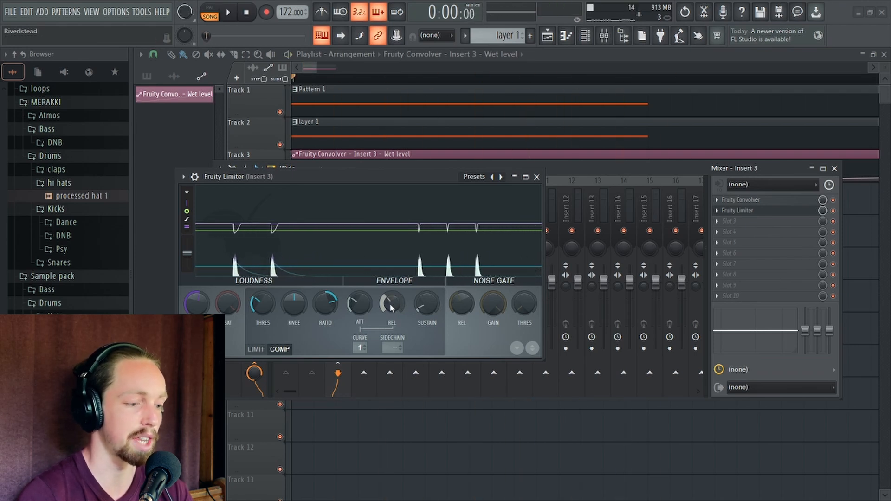
Close the Fruity Limiter and compare the snare with the limiter enabled and bypassed
{"action": "left_click", "coordinate": [537, 177]}
{"action": "key", "text": "space"}
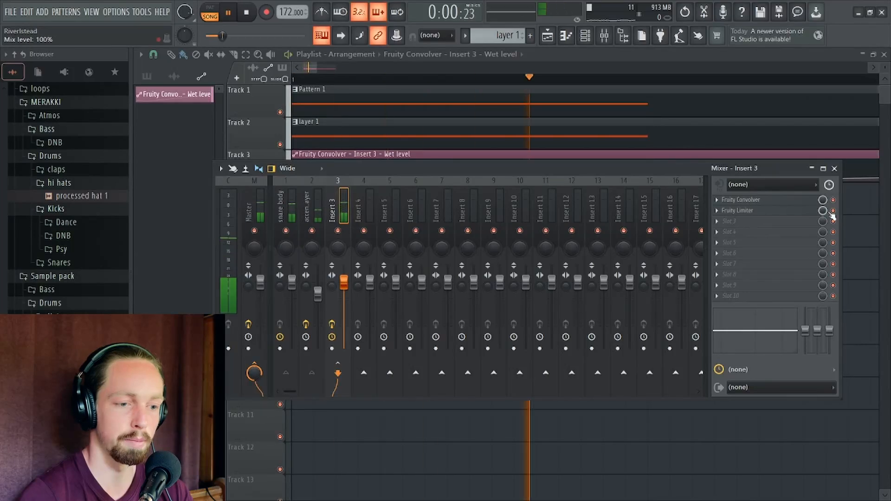
{"action": "key", "text": "space"}
{"action": "left_click", "coordinate": [833, 211]}
{"action": "key", "text": "space"}
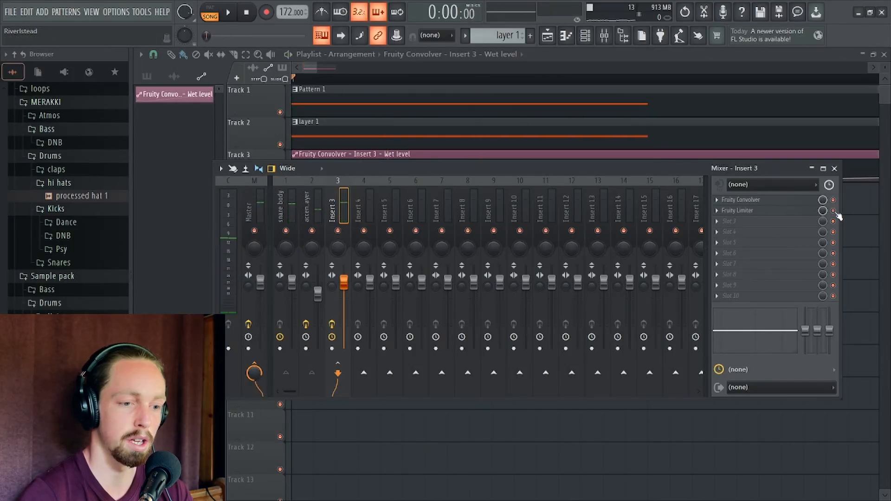
{"action": "key", "text": "space"}
Load Transient Processor in Insert 3's third effect slot and lower its release while auditioning the snare
{"action": "left_click", "coordinate": [721, 225]}
{"action": "left_click", "coordinate": [464, 340]}
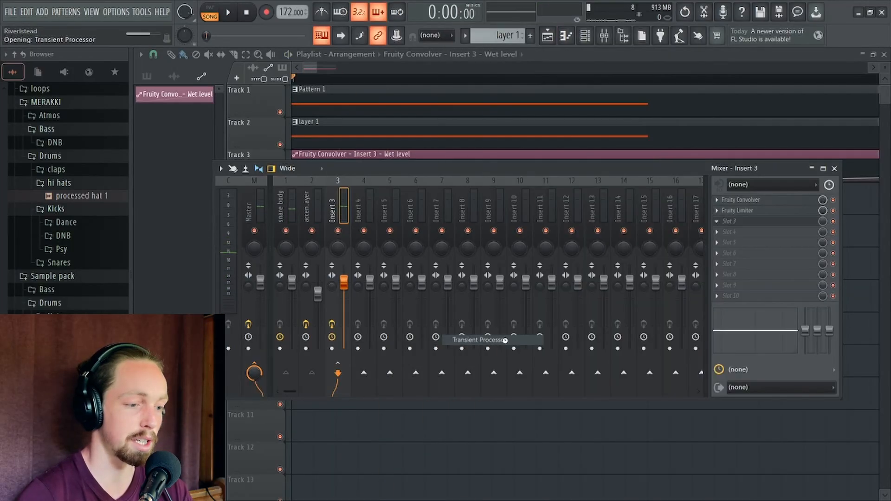
{"action": "key", "text": "space"}
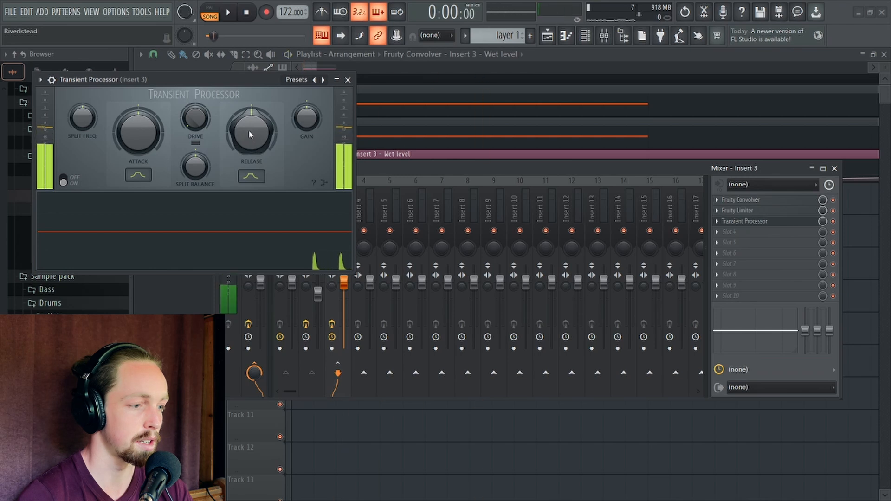
{"action": "scroll", "coordinate": [249, 130], "scroll_direction": "down", "scroll_amount": 3}
{"action": "key", "text": "space"}
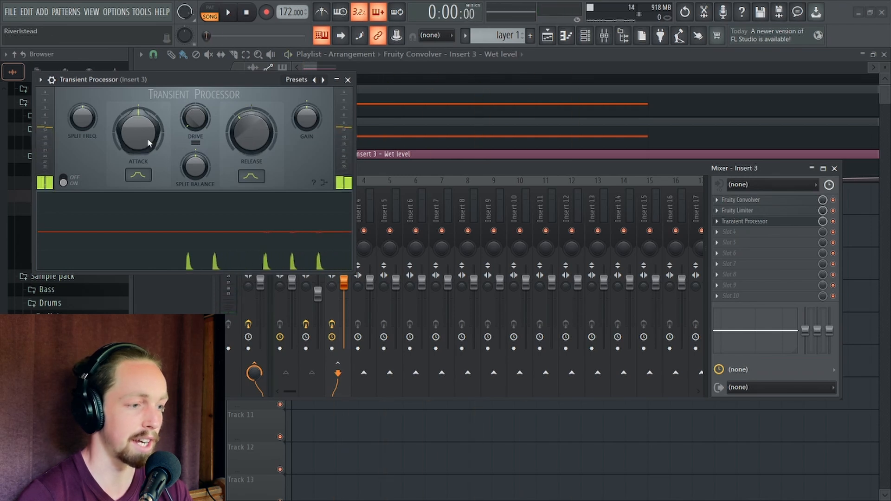
Raise the Transient Processor's attack to about 40%, audition the snare and close the plugin
{"action": "scroll", "coordinate": [143, 142], "scroll_direction": "up", "scroll_amount": 4}
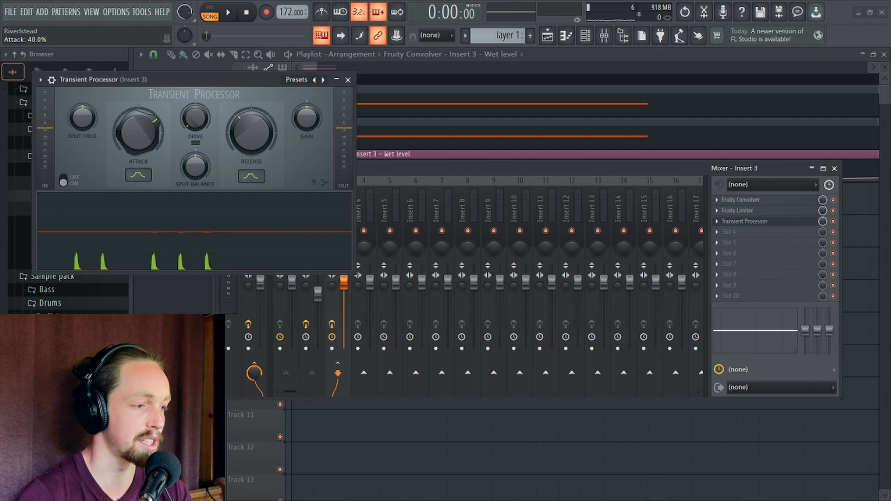
{"action": "left_click_drag", "start_coordinate": [148, 135], "coordinate": [147, 118]}
{"action": "key", "text": "space"}
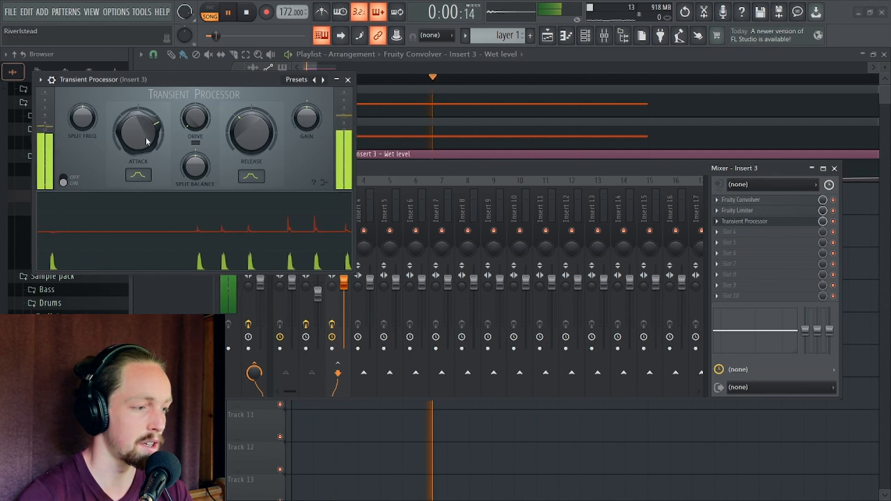
{"action": "key", "text": "space"}
{"action": "key", "text": "Escape"}
Load Fruity WaveShaper in Insert 3's fourth effect slot and bend its curve slightly upward while auditioning the snare
{"action": "left_click", "coordinate": [727, 232]}
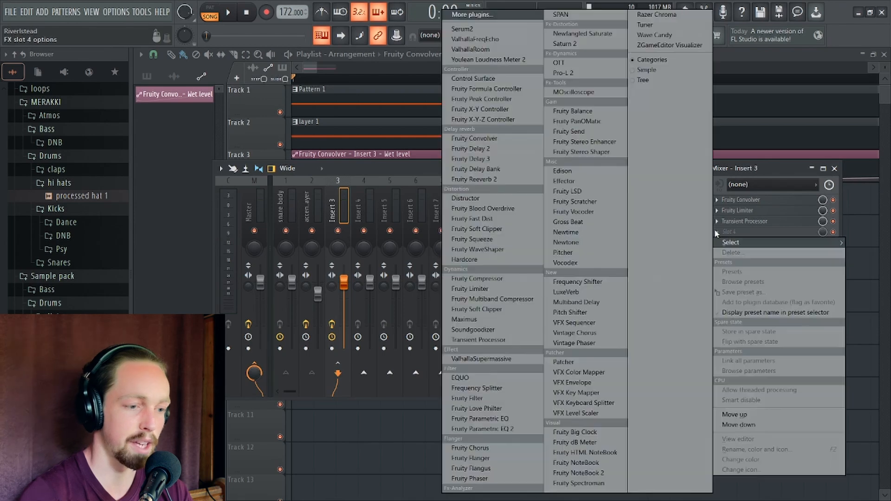
{"action": "left_click", "coordinate": [514, 252]}
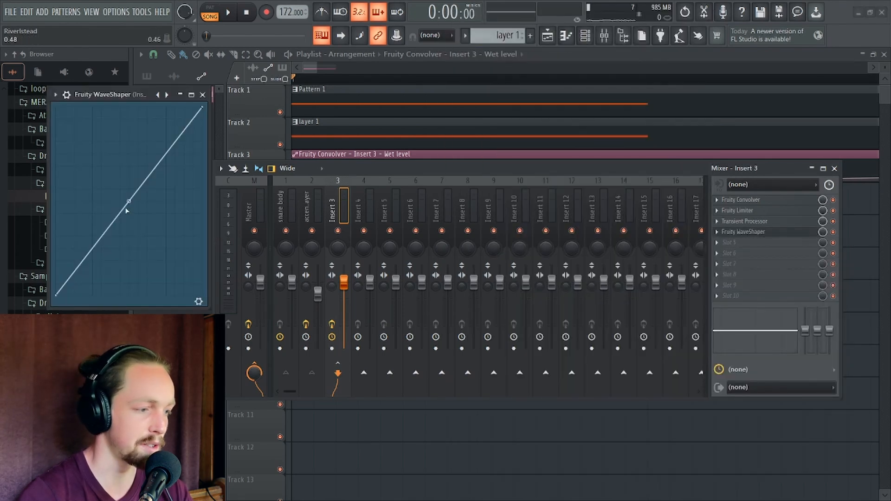
{"action": "key", "text": "space"}
{"action": "mouse_move", "coordinate": [129, 193]}
{"action": "left_mouse_down"}
{"action": "mouse_move", "coordinate": [129, 180]}
{"action": "mouse_move", "coordinate": [129, 193]}
{"action": "left_mouse_up"}
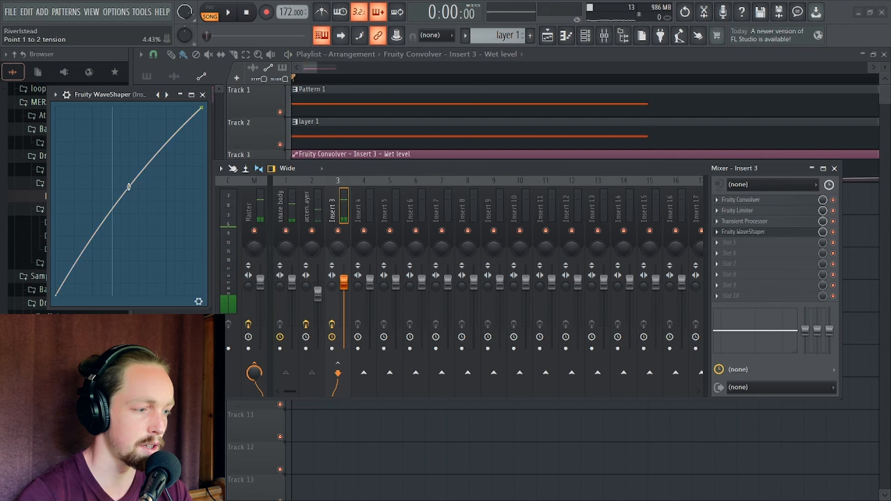
{"action": "left_click", "coordinate": [202, 95]}
Audition Fruity WaveShaper at different positions in Insert 3's chain and place it between Fruity Limiter and Transient Processor
{"action": "key", "text": "space"}
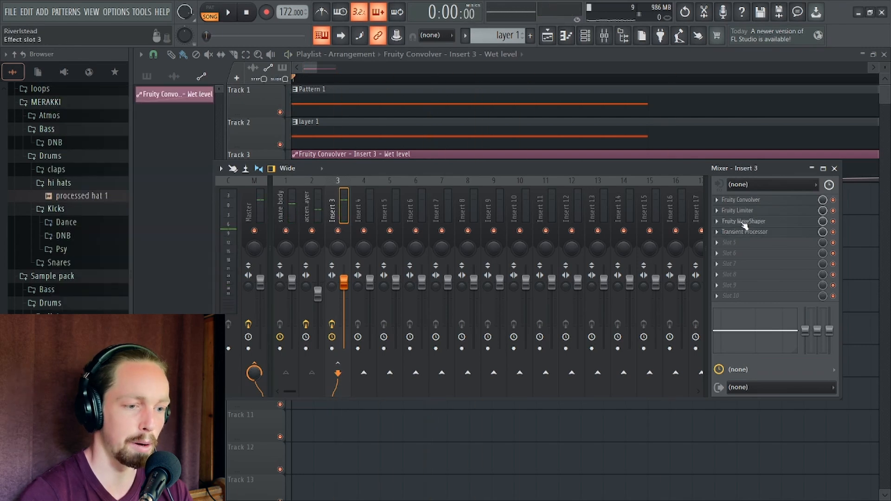
{"action": "key", "text": "space"}
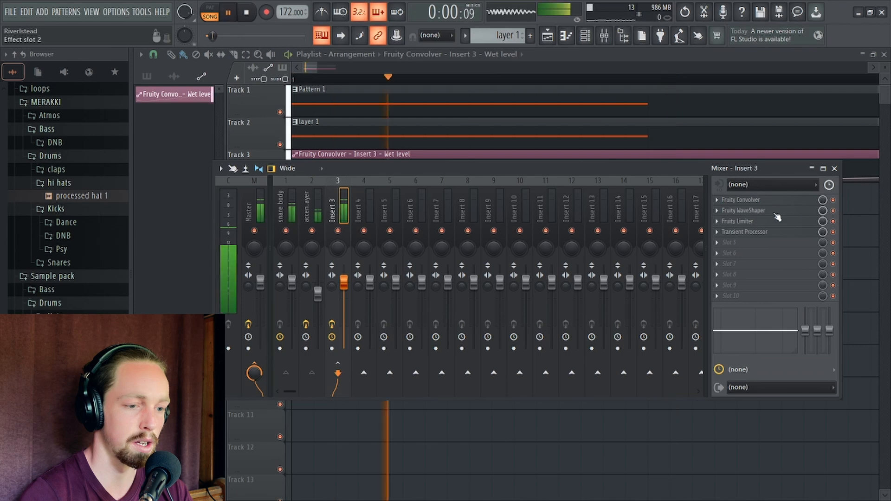
{"action": "key", "text": "space"}
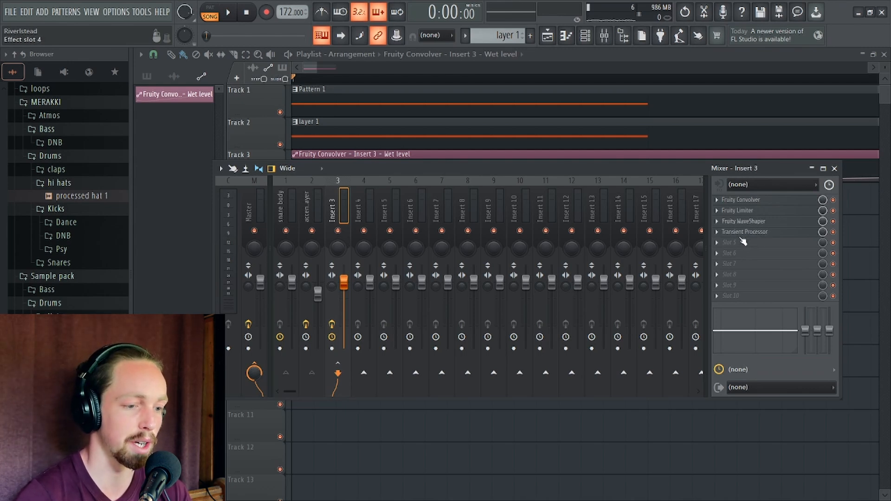
Load Newfangled Saturate in Insert 3's fifth effect slot, enable automatic output compensation and set its clipper shape to 100% hard
{"action": "left_click", "coordinate": [722, 246]}
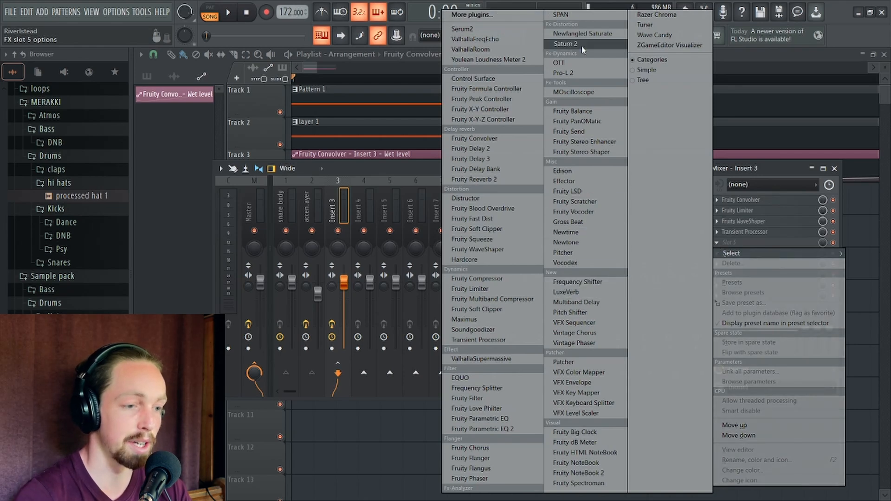
{"action": "left_click", "coordinate": [587, 34]}
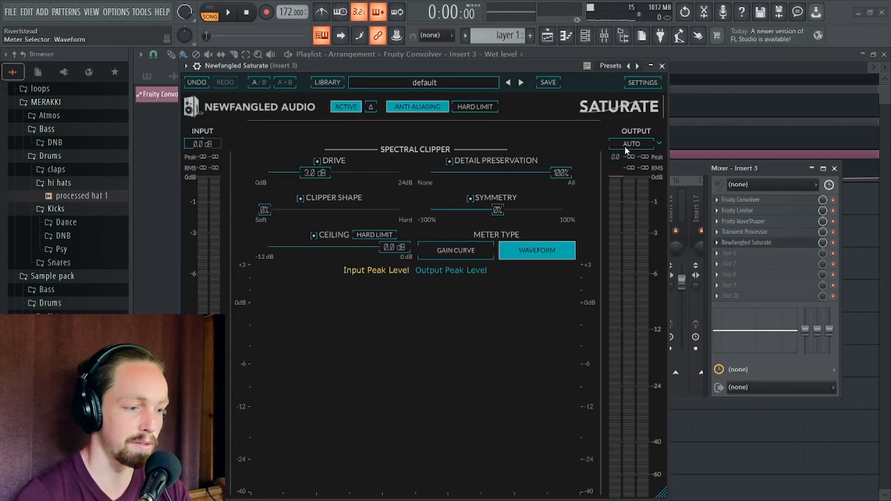
{"action": "left_click", "coordinate": [624, 144]}
{"action": "left_click_drag", "start_coordinate": [264, 209], "coordinate": [580, 191]}
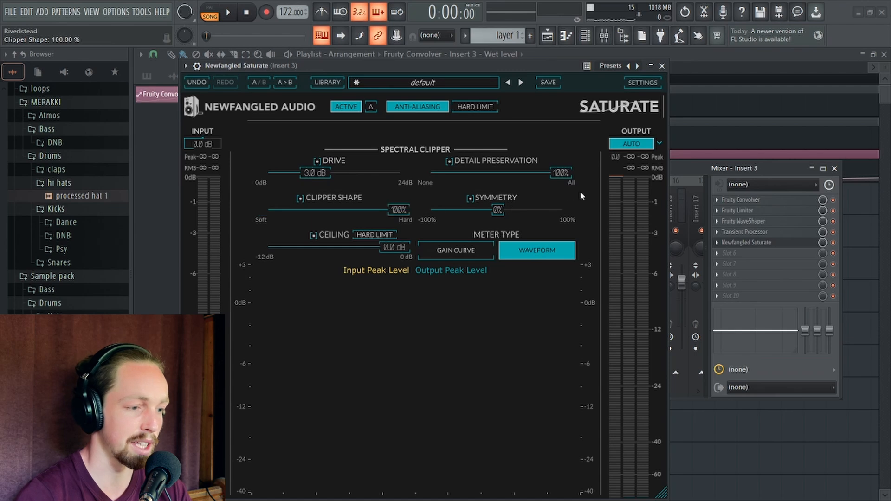
Raise Newfangled Saturate's drive to about 10.7 dB while auditioning the snare and close the plugin
{"action": "left_click_drag", "start_coordinate": [315, 172], "coordinate": [316, 167]}
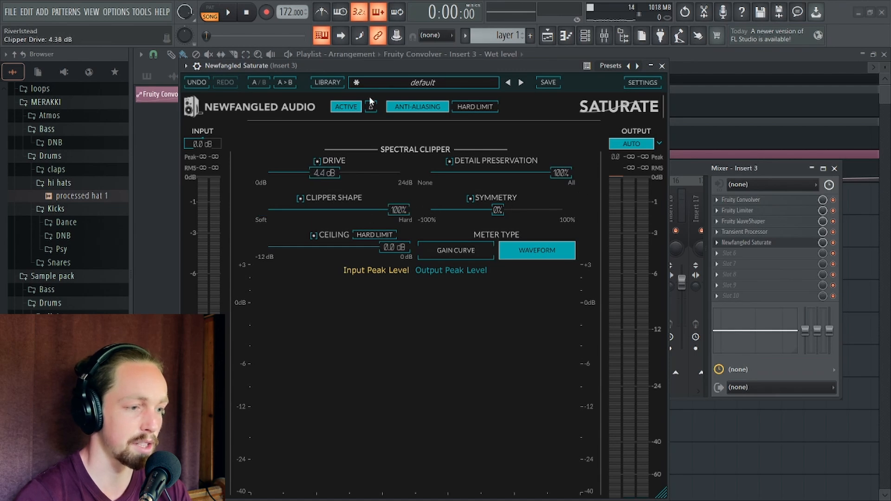
{"action": "left_click_drag", "start_coordinate": [385, 66], "coordinate": [381, 22]}
{"action": "key", "text": "space"}
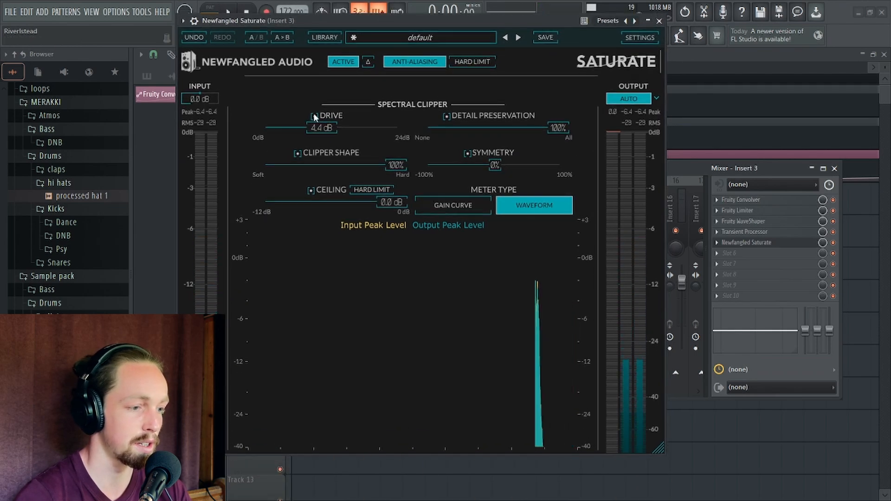
{"action": "left_click_drag", "start_coordinate": [321, 128], "coordinate": [347, 129]}
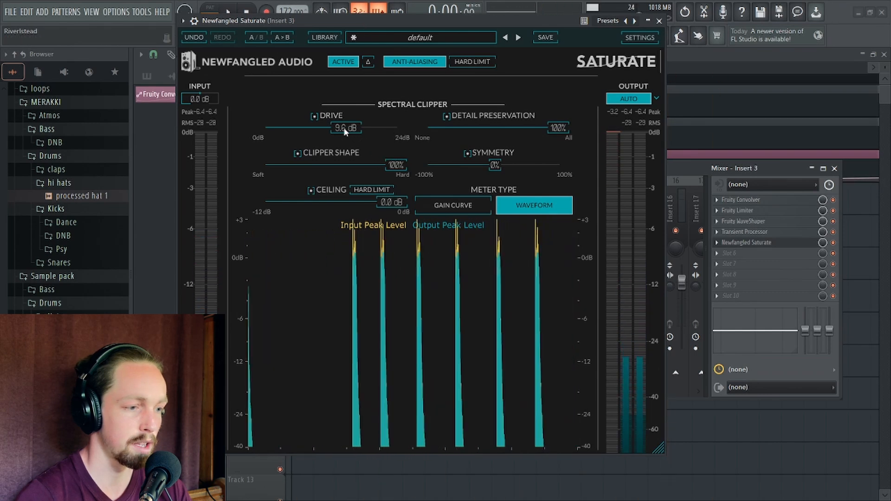
{"action": "left_click_drag", "start_coordinate": [345, 128], "coordinate": [351, 128]}
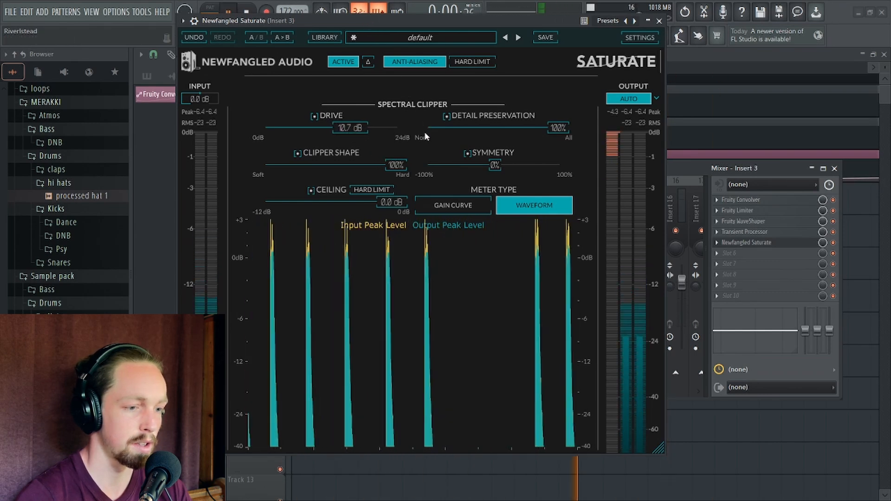
{"action": "left_click", "coordinate": [659, 20]}
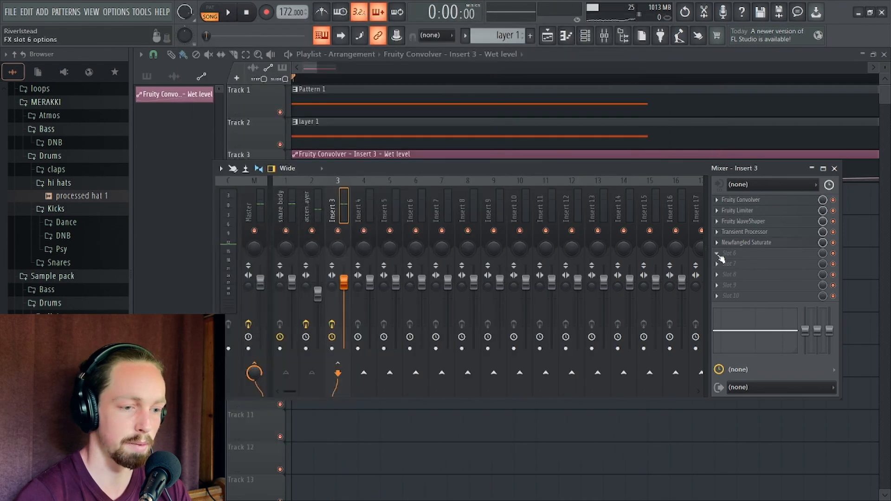
Load Edison in Insert 3's sixth effect slot, record the processed snare hit and trim the recording to the sound
{"action": "left_click", "coordinate": [728, 253]}
{"action": "left_click", "coordinate": [563, 170]}
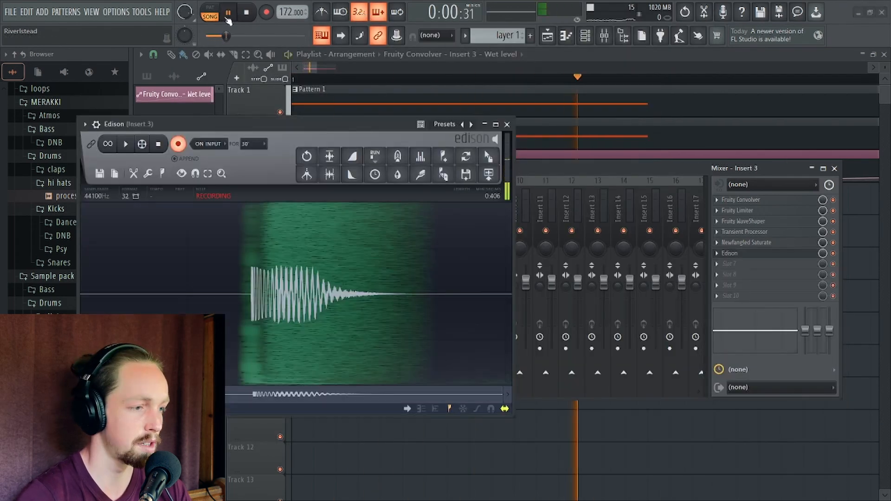
{"action": "left_click", "coordinate": [179, 143]}
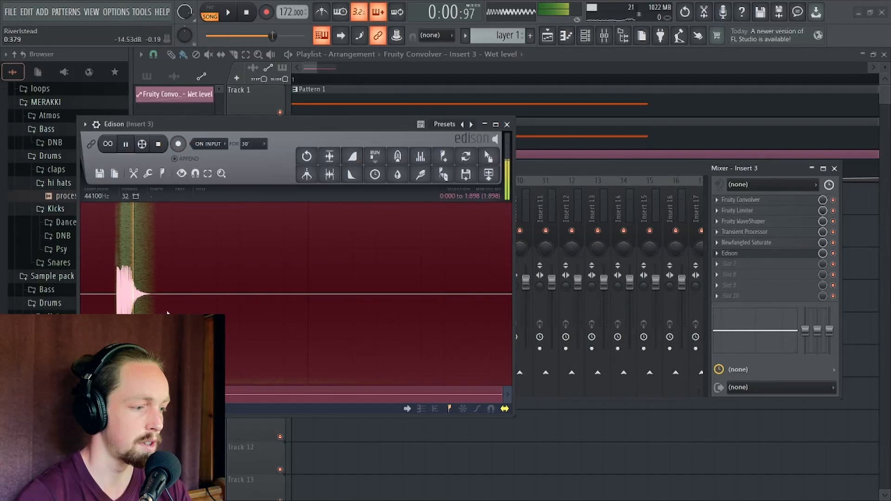
{"action": "left_click", "coordinate": [329, 156]}
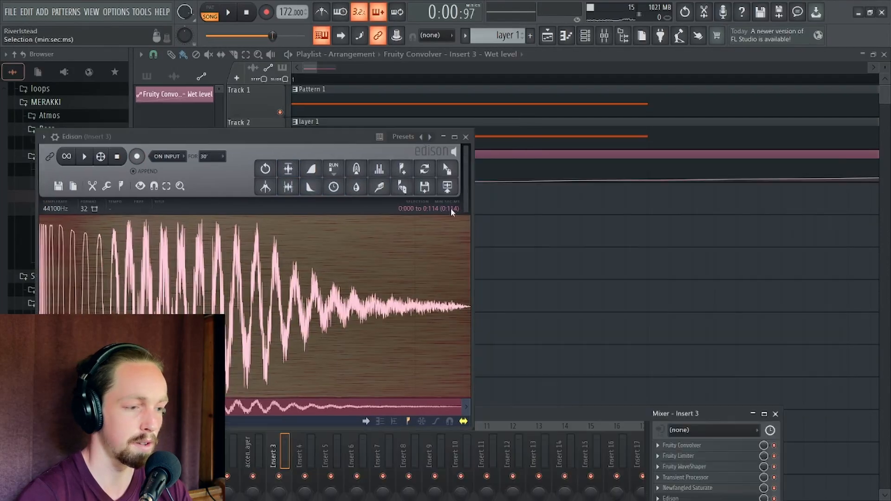
Place the trimmed Edison recording as an audio clip at the start of Track 5
{"action": "left_click_drag", "start_coordinate": [448, 178], "coordinate": [488, 240]}
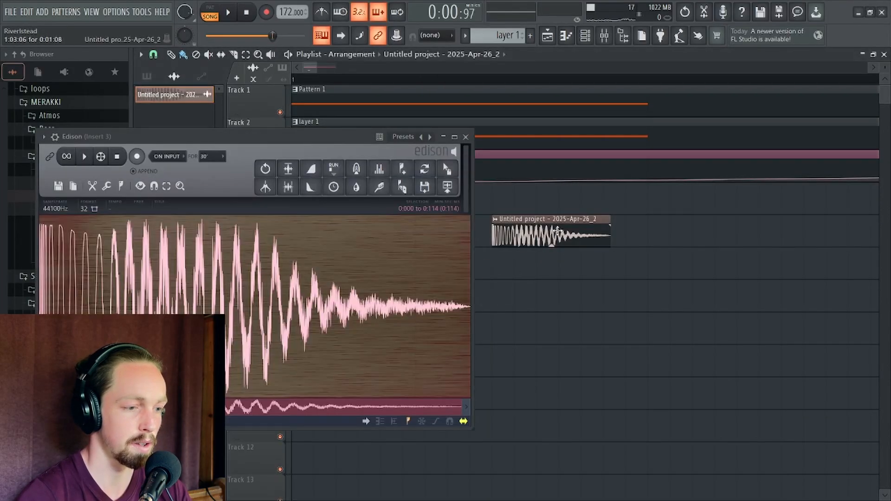
{"action": "left_click", "coordinate": [468, 137]}
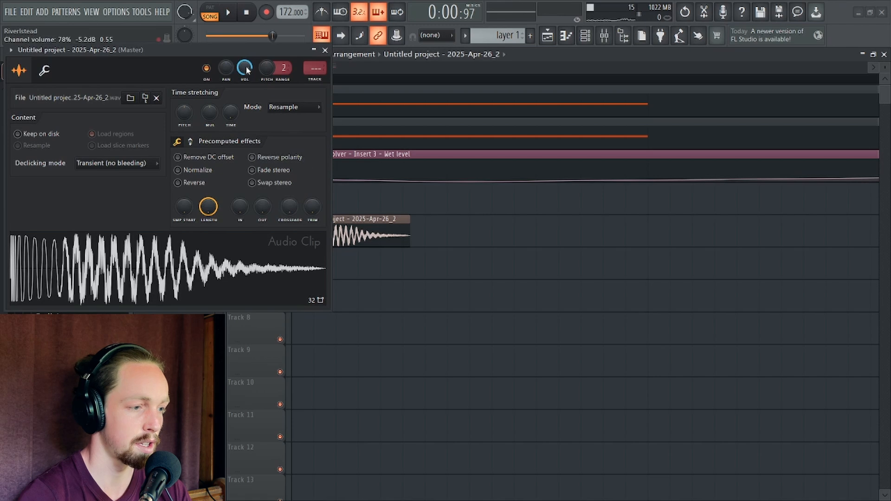
{"action": "left_click", "coordinate": [327, 52]}
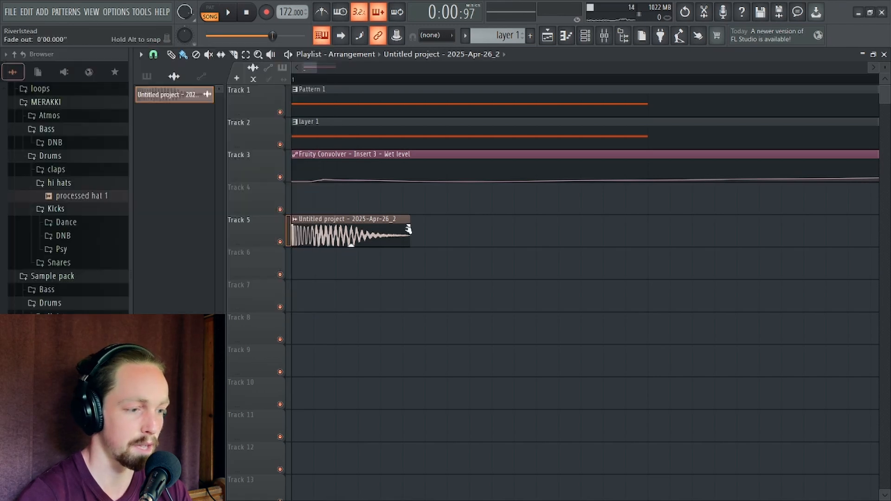
Solo Track 5 and add a fade-out of about 18 ms to the snare clip, auditioning different fade lengths
{"action": "mouse_move", "coordinate": [407, 224]}
{"action": "left_mouse_down"}
{"action": "mouse_move", "coordinate": [316, 227]}
{"action": "mouse_move", "coordinate": [363, 238]}
{"action": "left_mouse_up"}
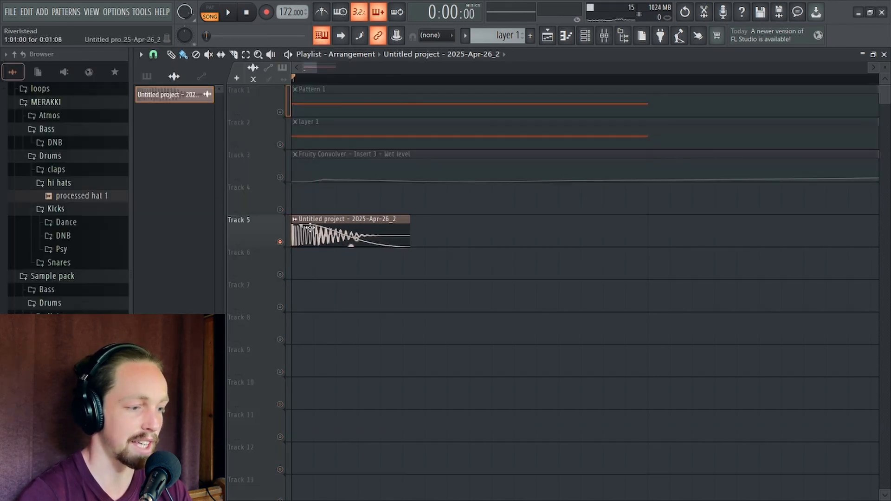
{"action": "left_click_drag", "start_coordinate": [303, 226], "coordinate": [354, 229]}
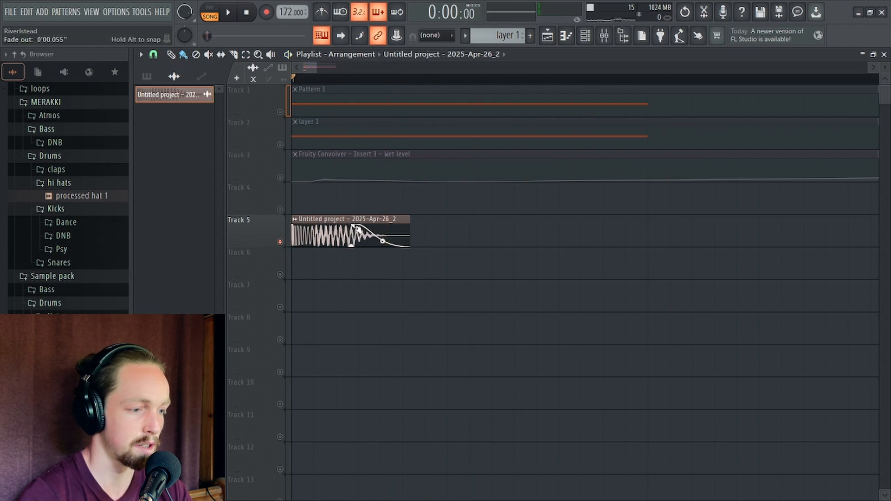
{"action": "mouse_move", "coordinate": [326, 235]}
{"action": "left_mouse_down"}
{"action": "mouse_move", "coordinate": [370, 235]}
{"action": "mouse_move", "coordinate": [316, 237]}
{"action": "left_mouse_up"}
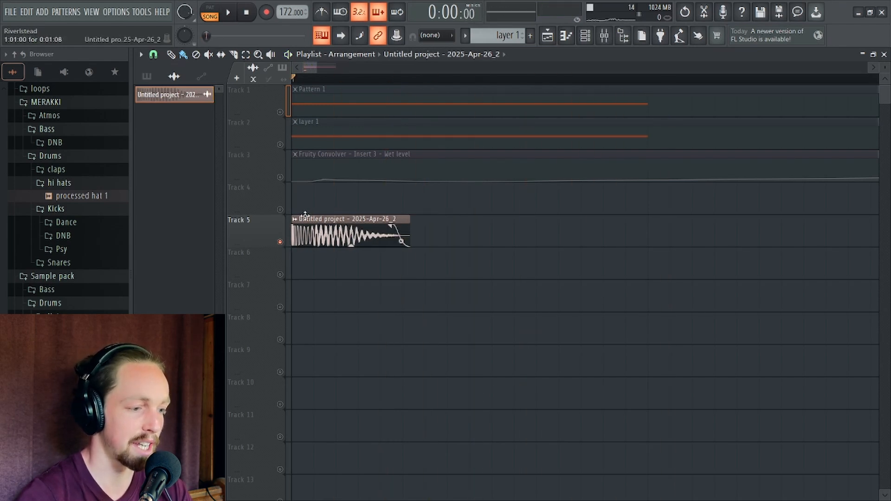
Bypass Fruity WaveShaper on Insert 3 and lower Newfangled Saturate's drive to about 6.8 dB
{"action": "left_click", "coordinate": [602, 37]}
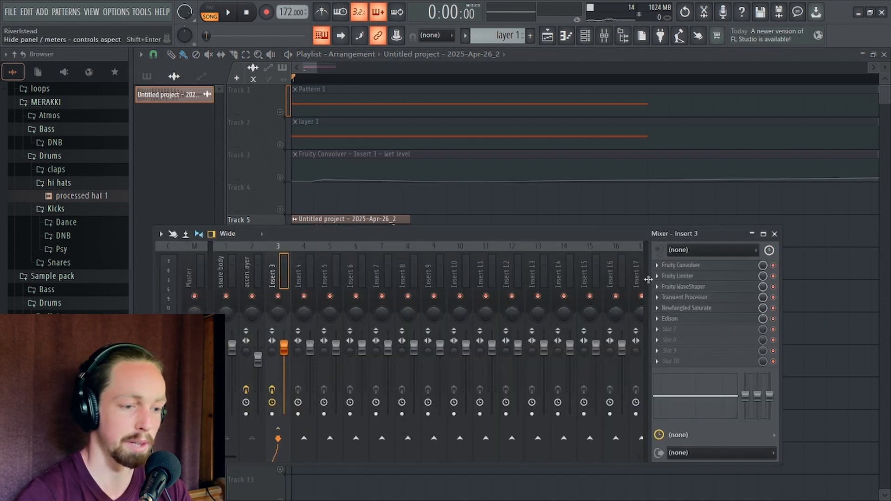
{"action": "left_click", "coordinate": [772, 286]}
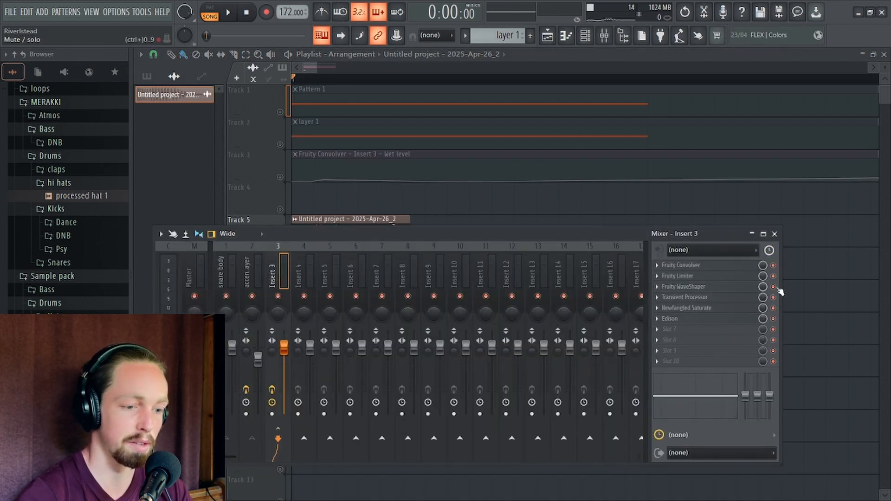
{"action": "left_click", "coordinate": [696, 308]}
{"action": "left_click_drag", "start_coordinate": [351, 128], "coordinate": [335, 124]}
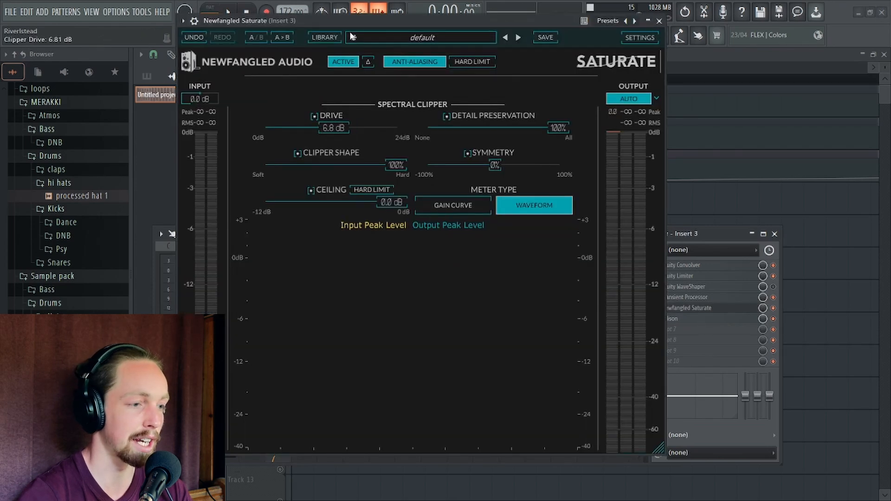
{"action": "left_click_drag", "start_coordinate": [353, 20], "coordinate": [385, 216]}
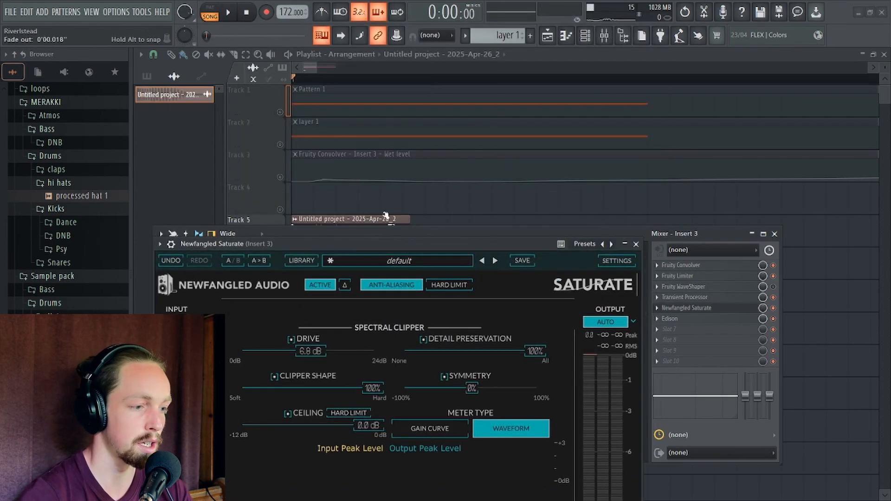
Reactivate Tracks 1 to 3 in the playlist and set Newfangled Saturate's drive to about 9.1 dB while auditioning the snare
{"action": "left_click", "coordinate": [279, 177], "text": "ctrl"}
{"action": "left_click", "coordinate": [280, 145]}
{"action": "left_click", "coordinate": [280, 112]}
{"action": "left_click_drag", "start_coordinate": [218, 244], "coordinate": [218, 141]}
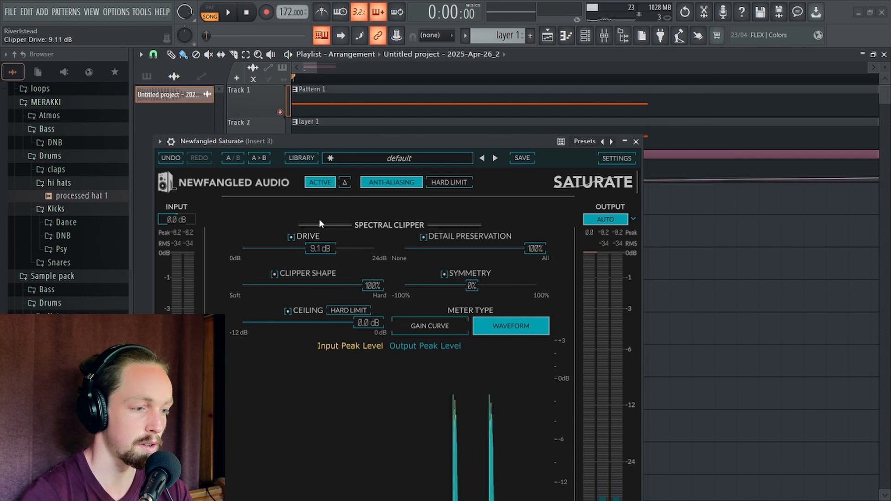
{"action": "left_click_drag", "start_coordinate": [311, 249], "coordinate": [314, 253]}
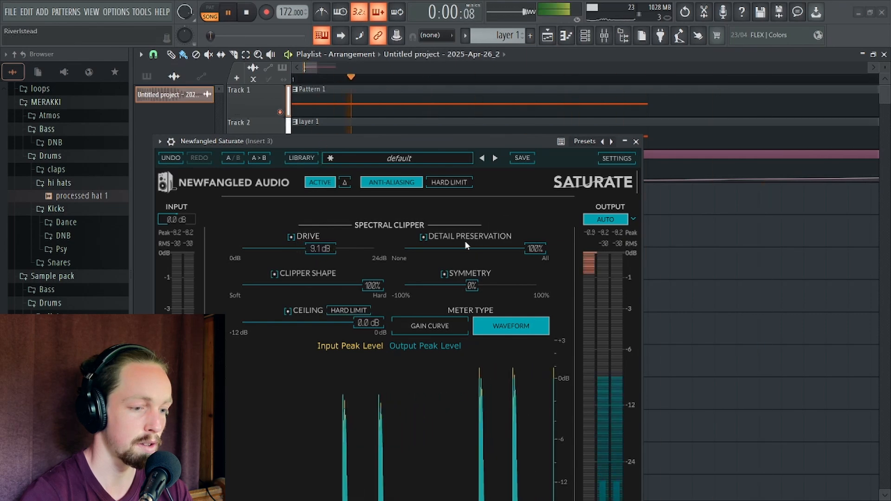
Record the snare without waveshaping in Edison, trim it and place it at the start of Track 8
{"action": "left_click", "coordinate": [229, 12]}
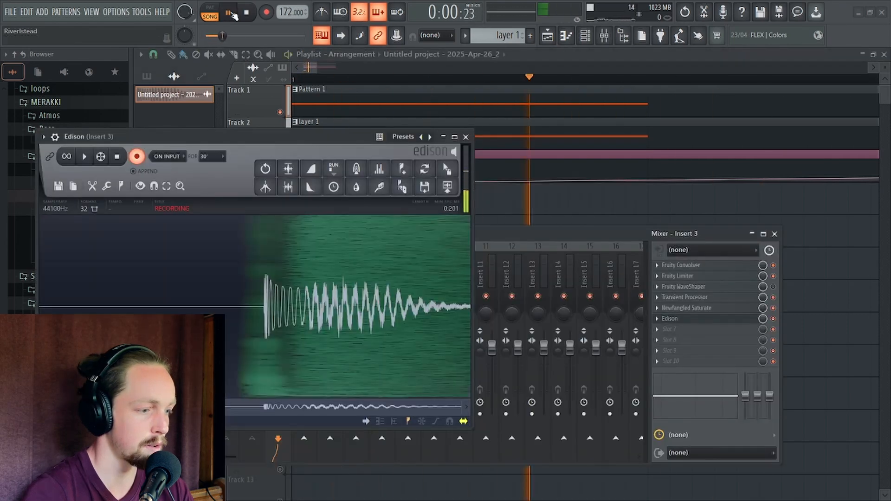
{"action": "left_click", "coordinate": [231, 13]}
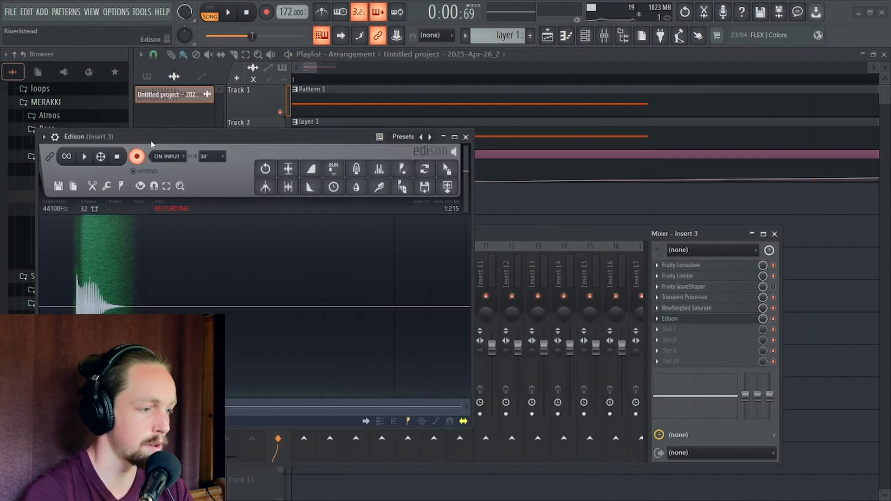
{"action": "left_click", "coordinate": [288, 170]}
{"action": "left_click_drag", "start_coordinate": [447, 169], "coordinate": [289, 326]}
Solo Track 5 to audition its snare and set the Track 8 clip's channel volume to about 52%
{"action": "right_click", "coordinate": [279, 242]}
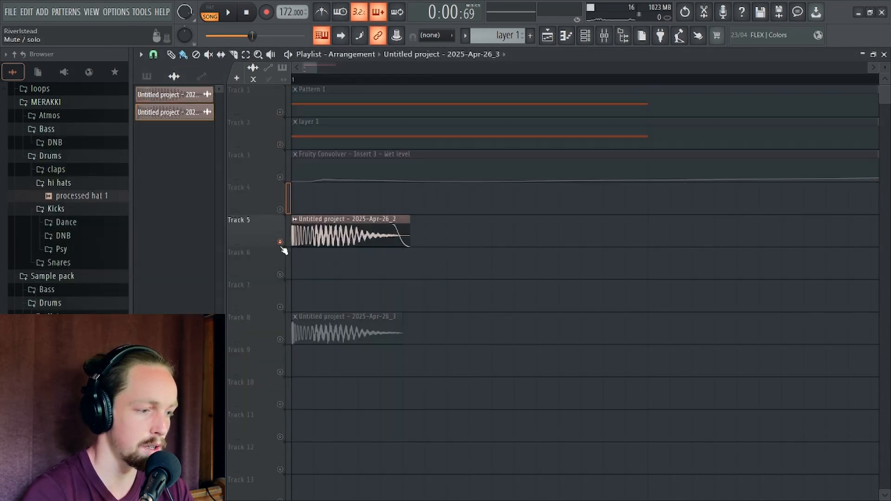
{"action": "key", "text": "space"}
{"action": "double_click", "coordinate": [338, 331]}
{"action": "left_click_drag", "start_coordinate": [261, 81], "coordinate": [259, 89]}
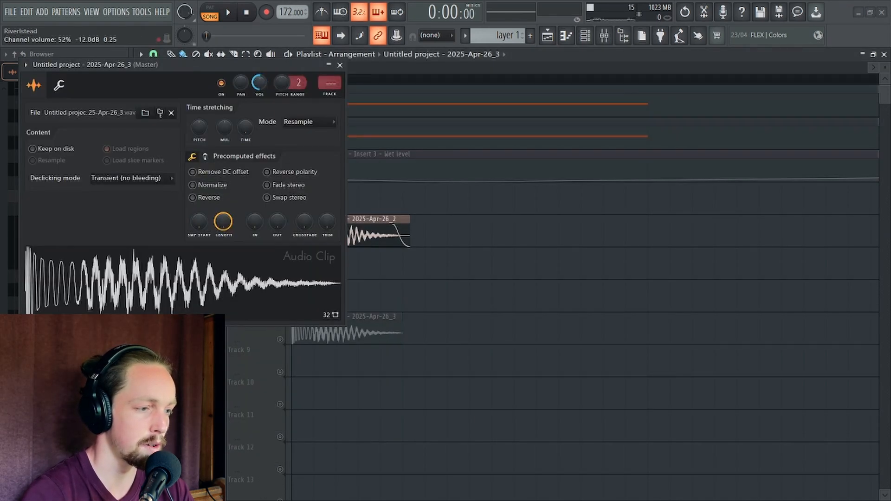
{"action": "left_click", "coordinate": [339, 65]}
Compare the two recorded snares by soloing and playing Track 8, and return the solo to Track 5
{"action": "key", "text": "space"}
{"action": "right_click", "coordinate": [280, 339]}
{"action": "key", "text": "space"}
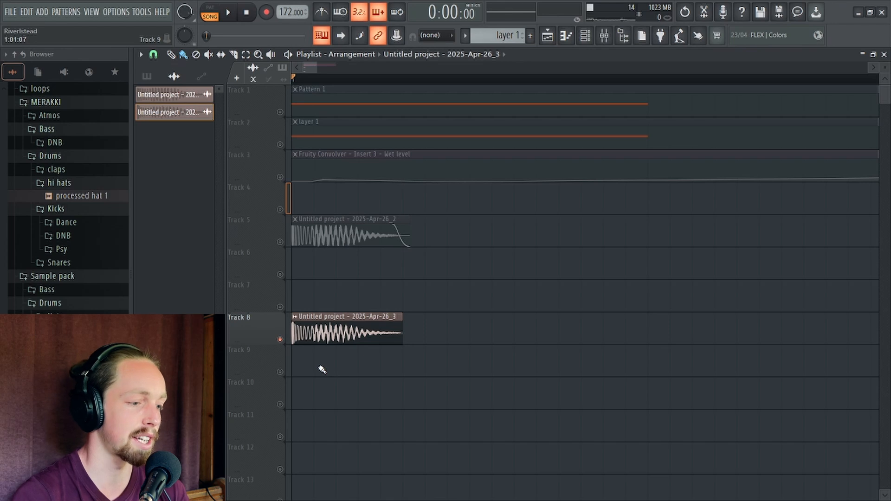
{"action": "left_click", "coordinate": [295, 237]}
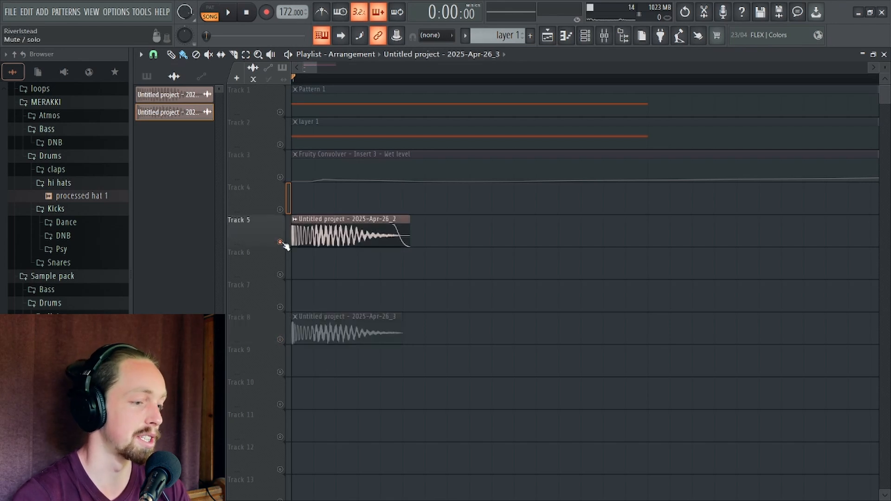